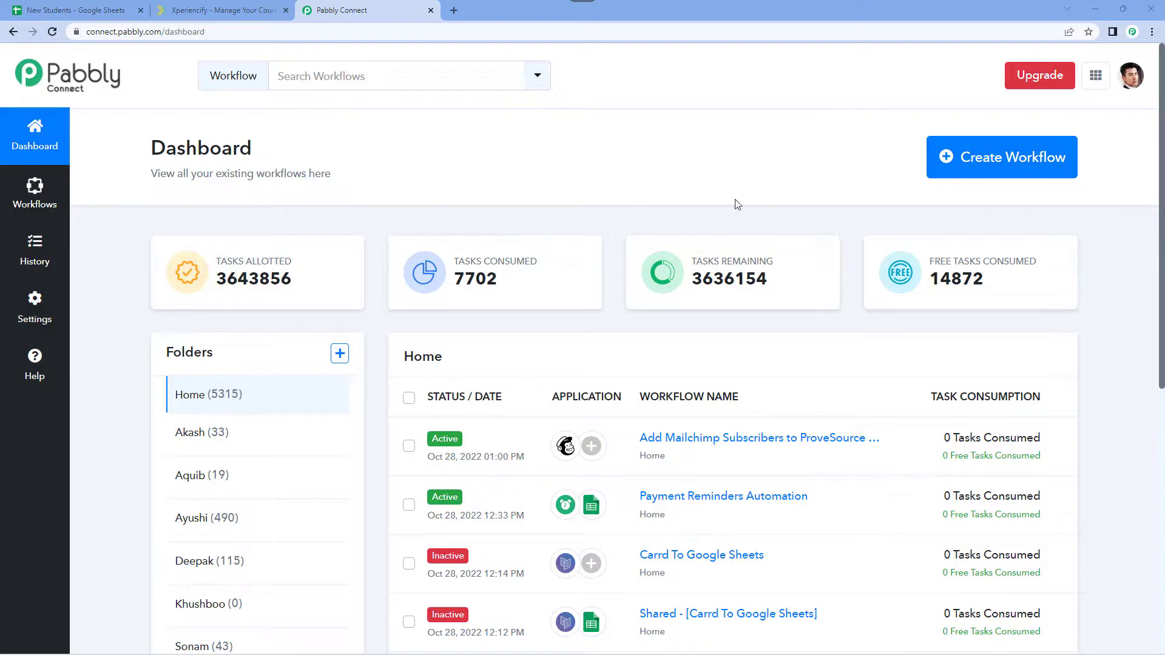
# Create a new workflow named "Google Sheets to Xperiencify".
pyautogui.click(968, 158)
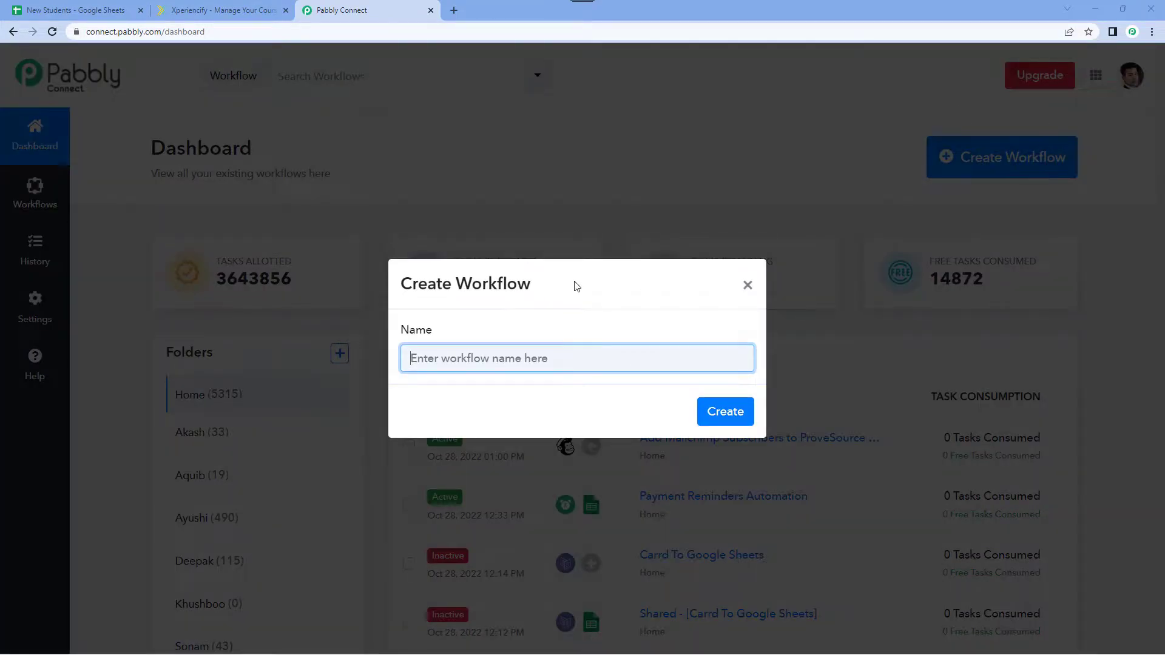
pyautogui.write('Google')
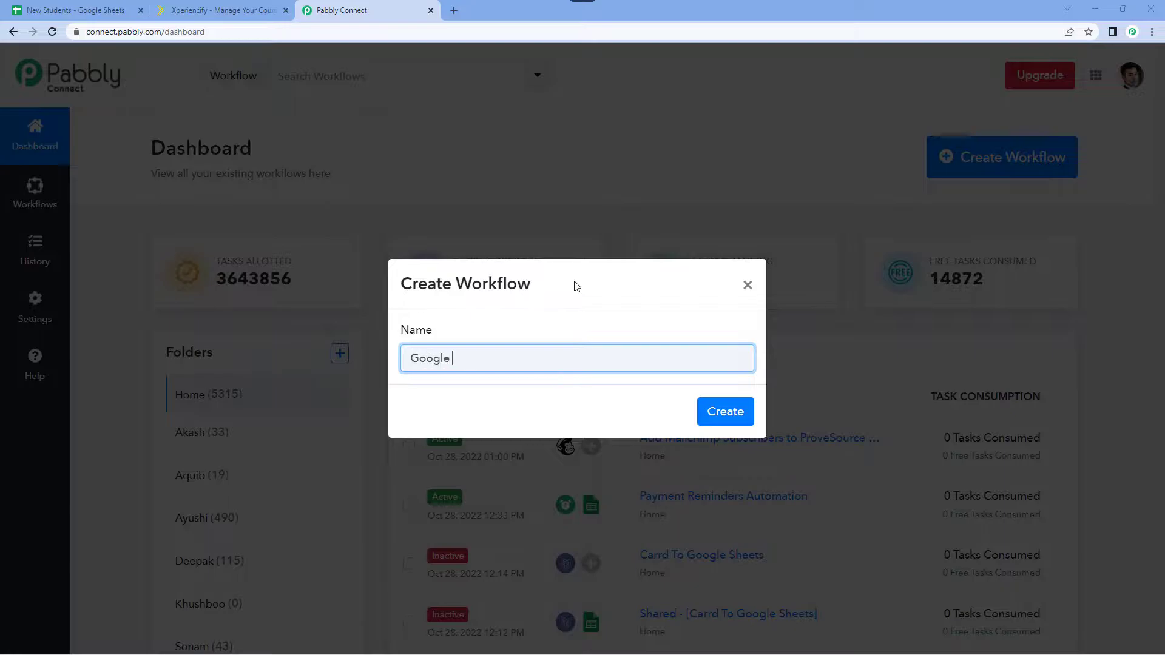
pyautogui.write(' Sheets to Xperiencify')
pyautogui.click(719, 411)
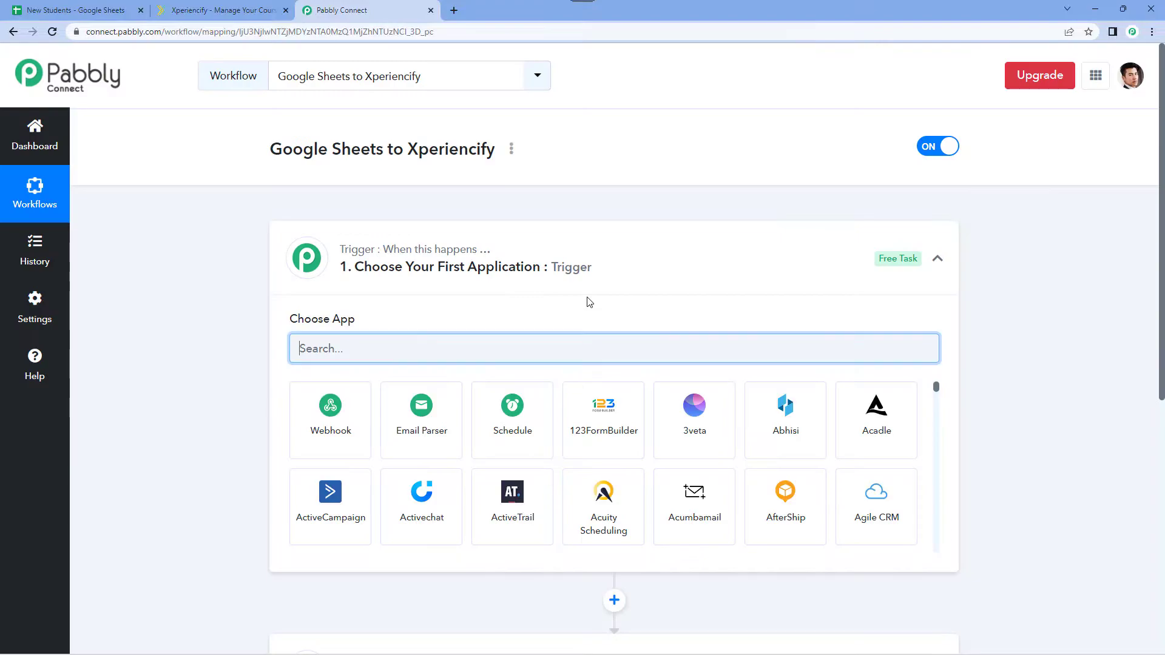
# Find Google Sheets in the app list and choose it as the workflow's trigger application.
pyautogui.click(631, 256)
pyautogui.scroll(-1, 261, 273)
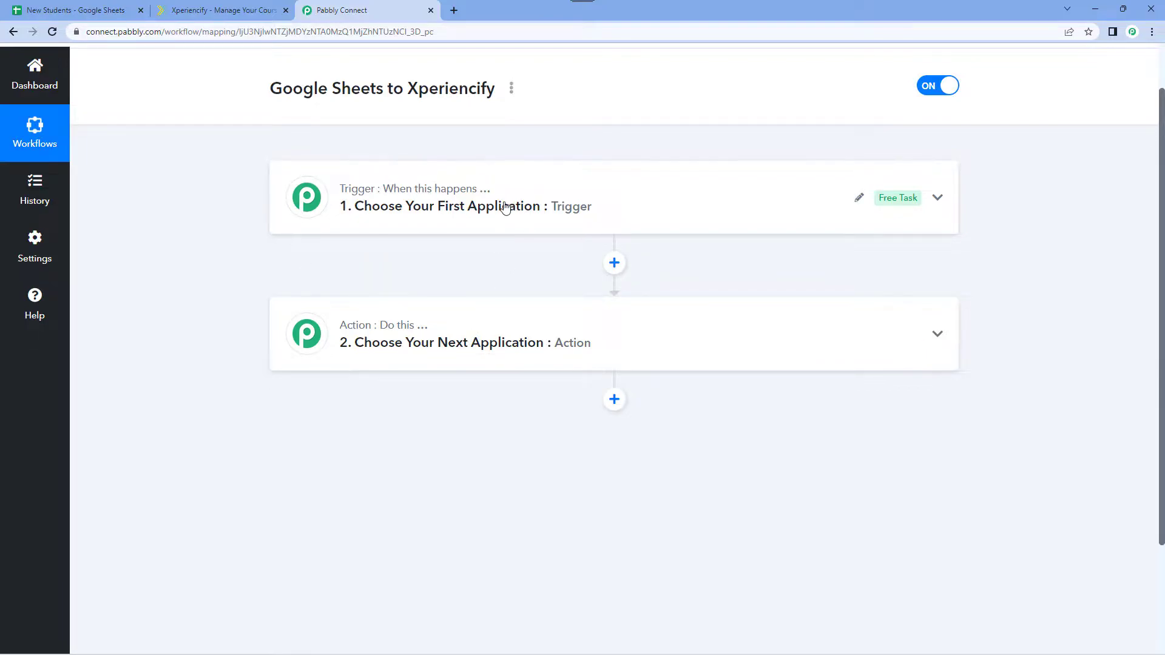
pyautogui.click(467, 190)
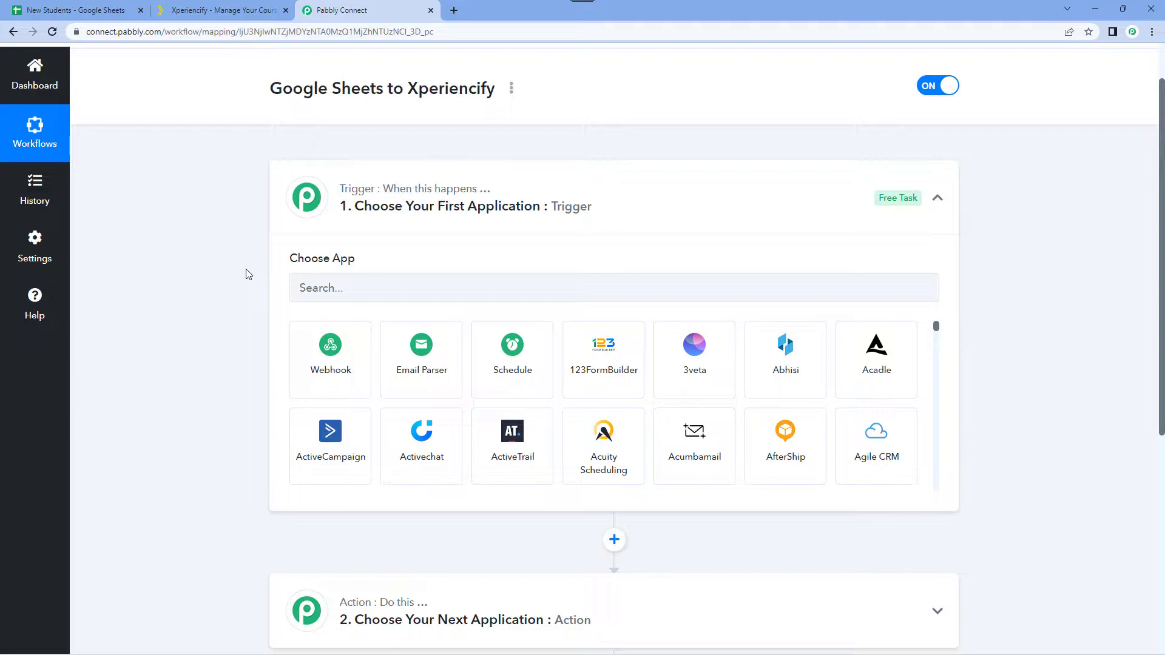
pyautogui.scroll(-1, 239, 252)
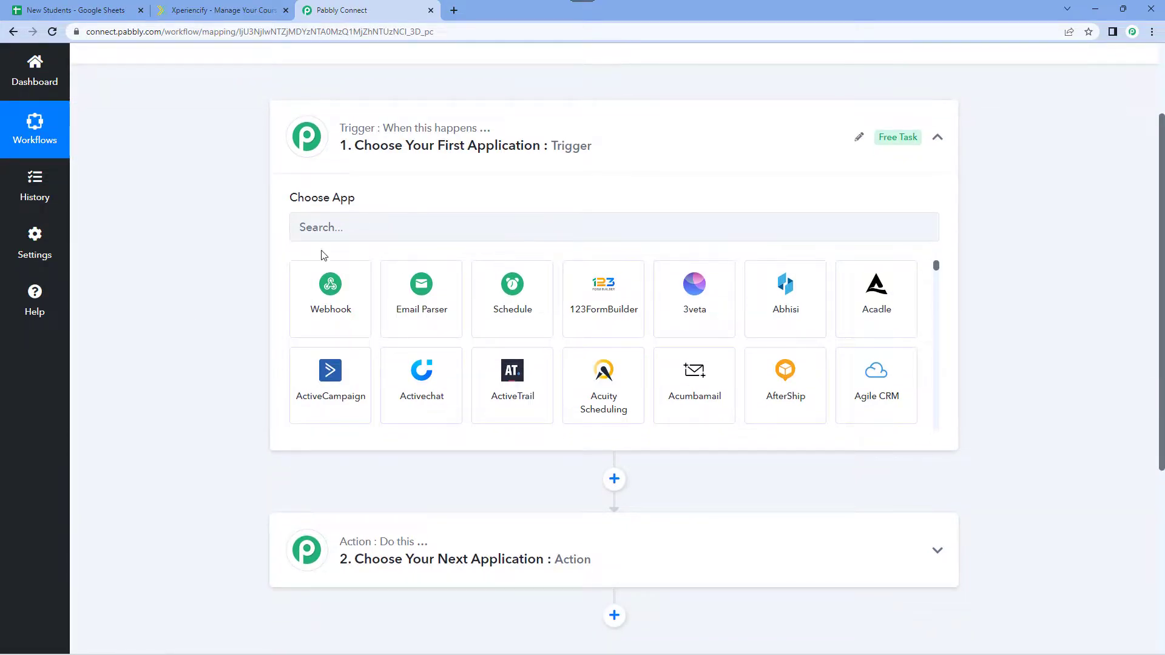
pyautogui.click(350, 233)
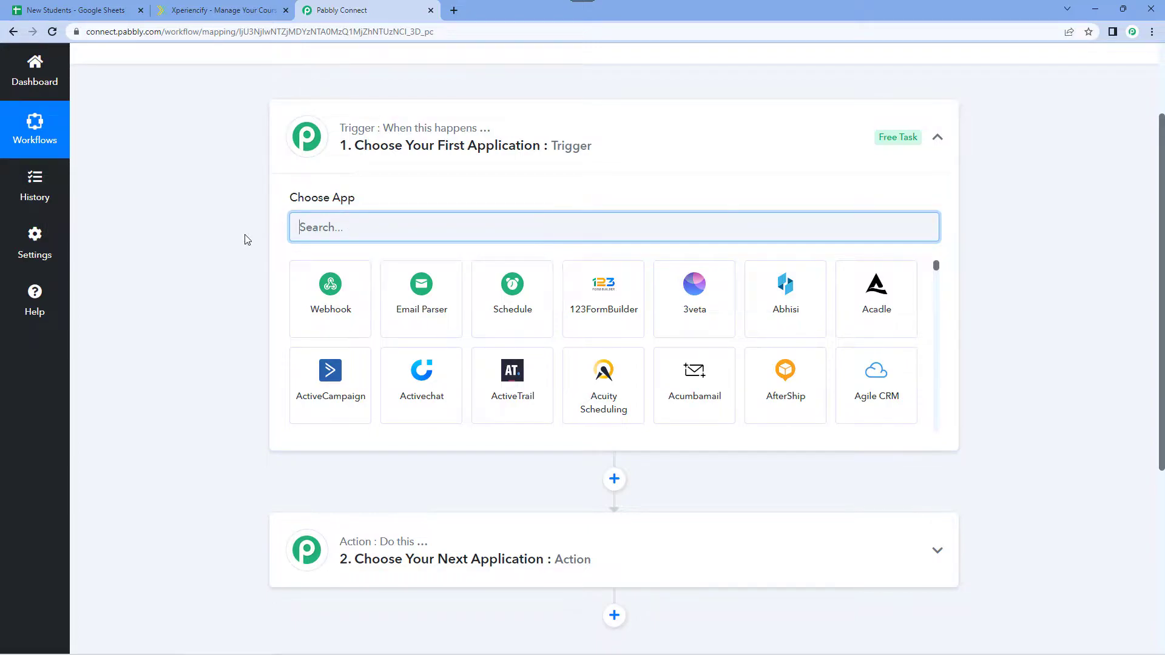
pyautogui.write('Google ')
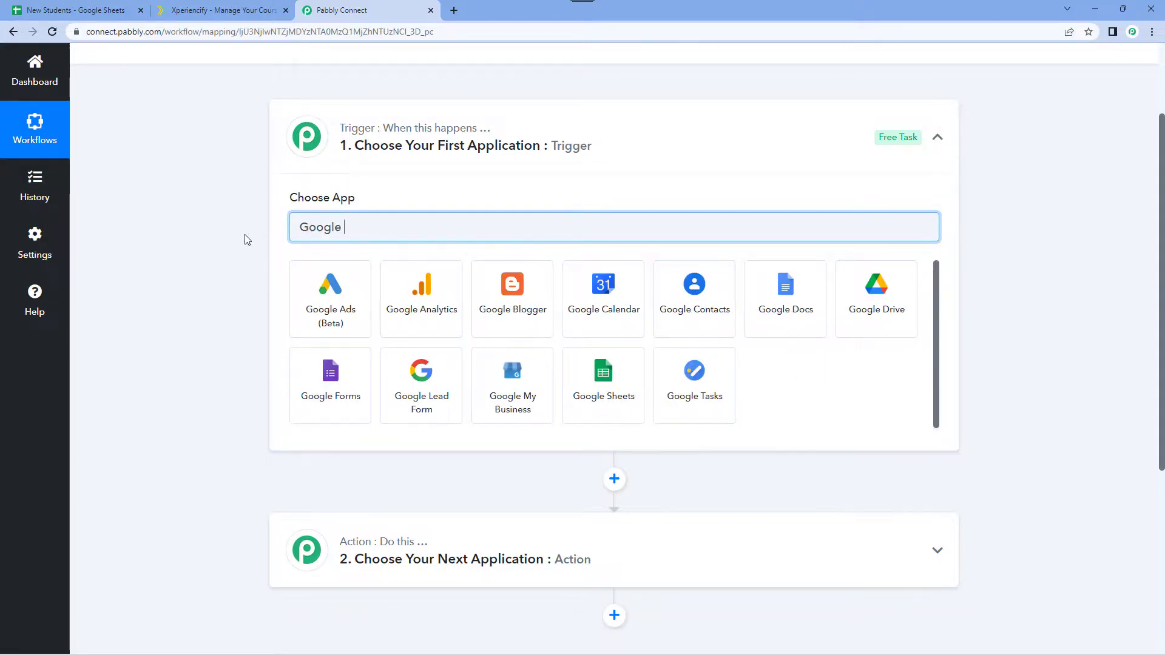
pyautogui.write('Sheets')
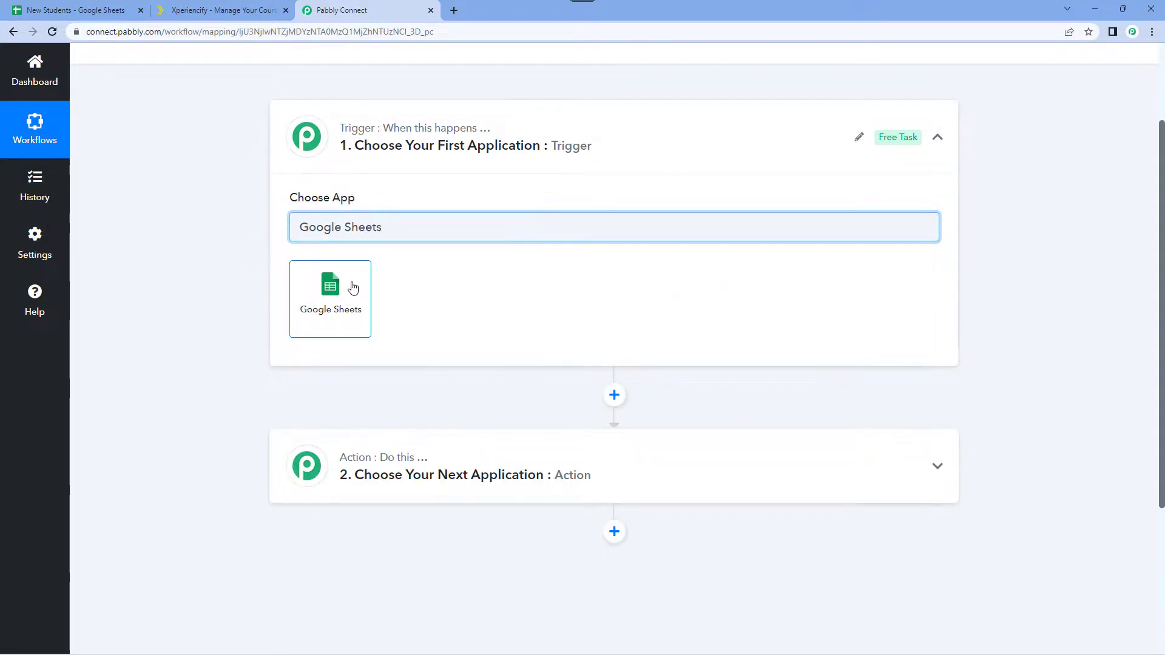
pyautogui.click(359, 286)
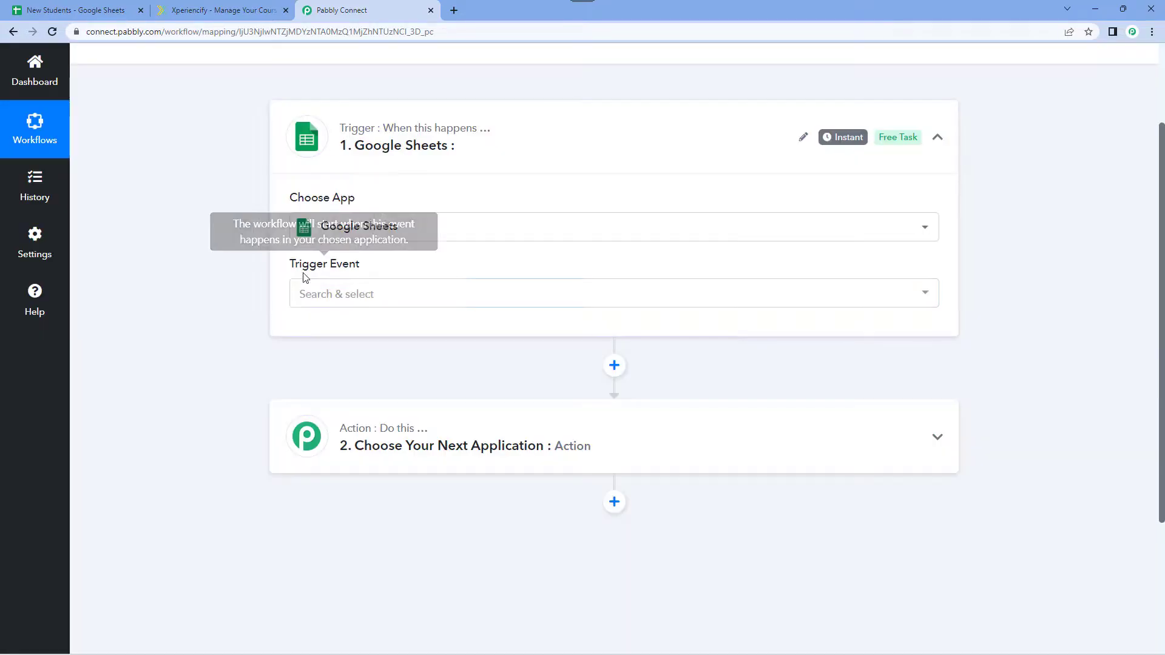
# Set the Google Sheets trigger event to New or Updated Spreadsheet Row.
pyautogui.click(390, 296)
pyautogui.scroll(-1, 255, 319)
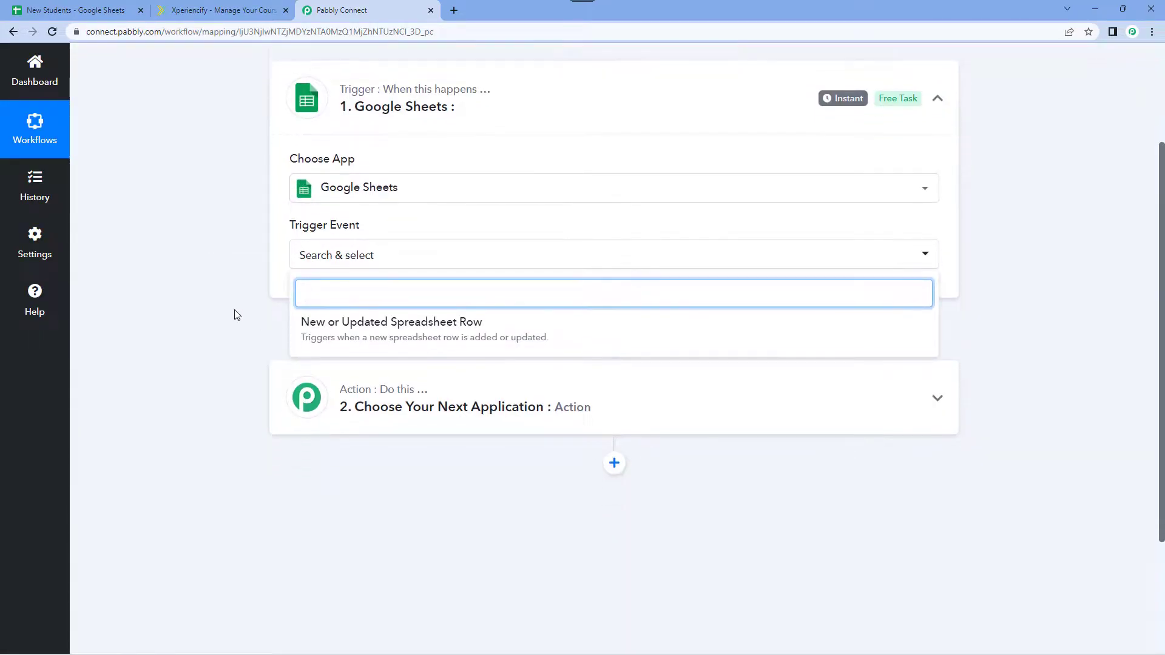
pyautogui.click(317, 314)
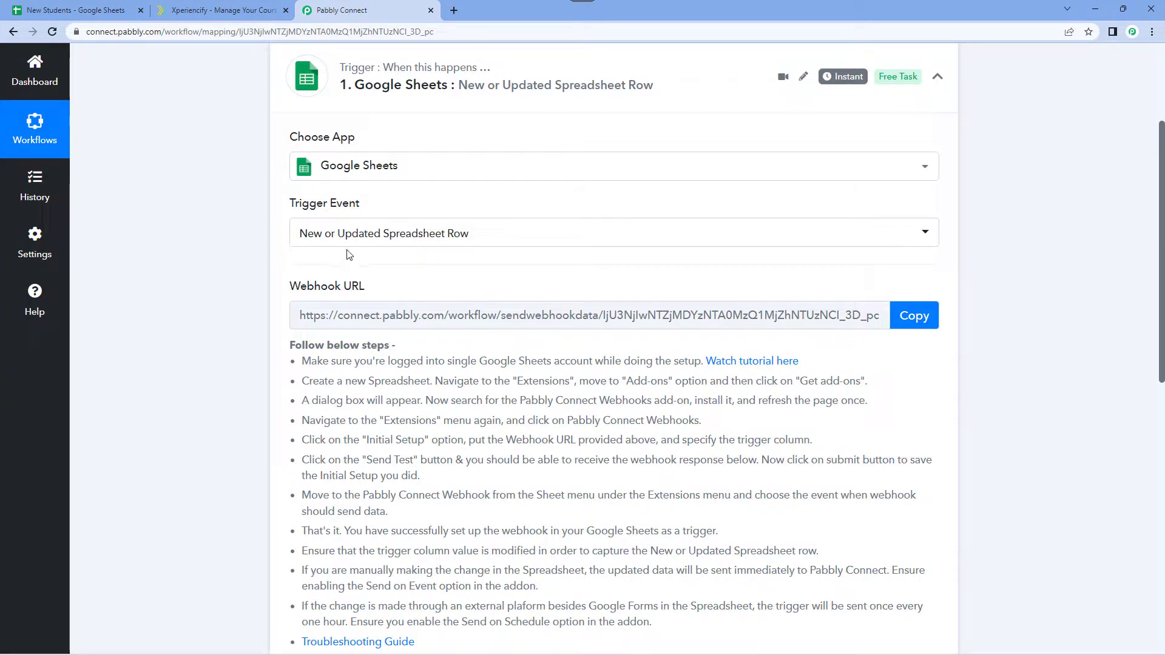
# Review the Google Sheets trigger's setup instructions and copy its webhook URL.
pyautogui.scroll(-1, 288, 223)
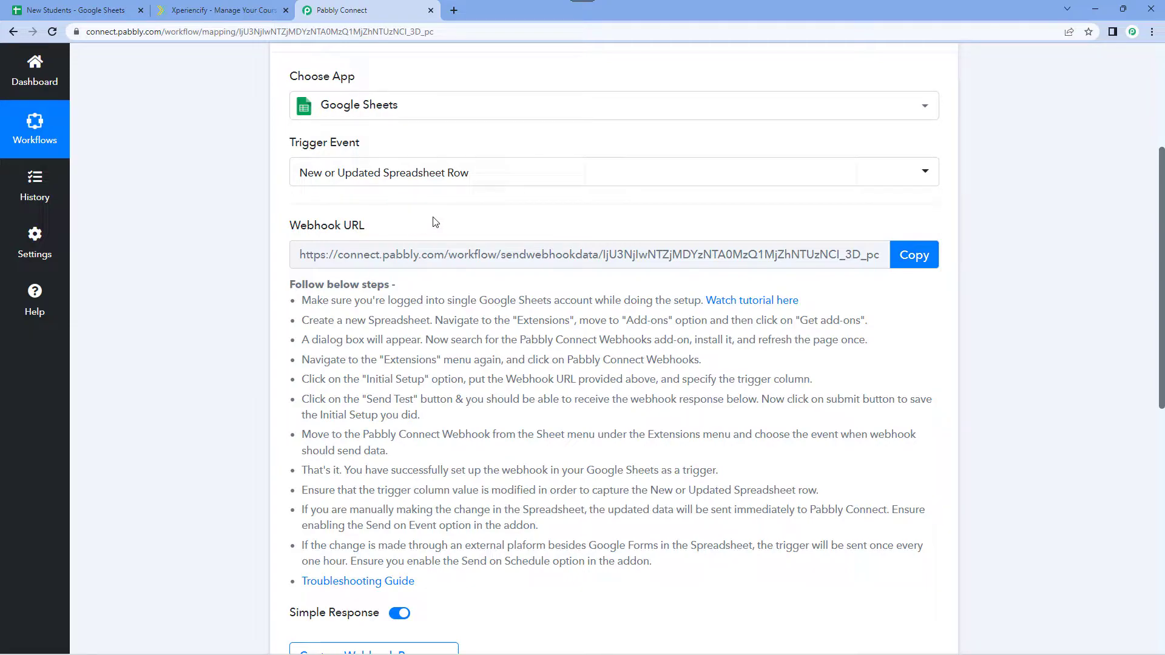
pyautogui.scroll(-1, 441, 234)
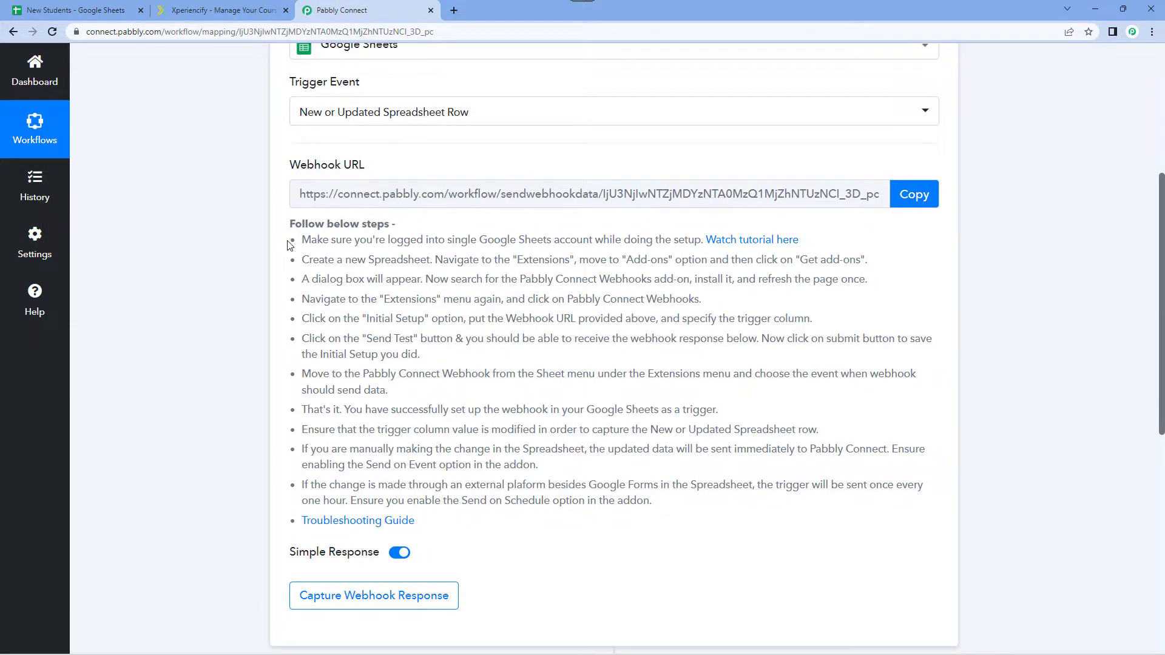
pyautogui.moveTo(301, 241); pyautogui.dragTo(664, 513)
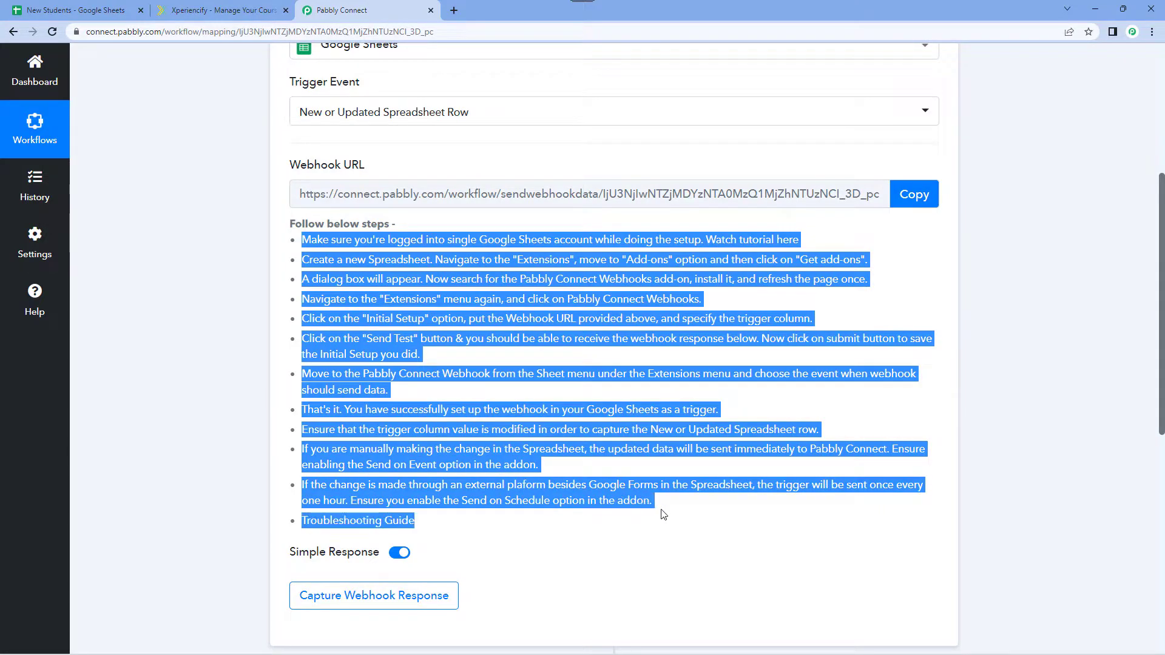
pyautogui.click(668, 483)
pyautogui.click(910, 195)
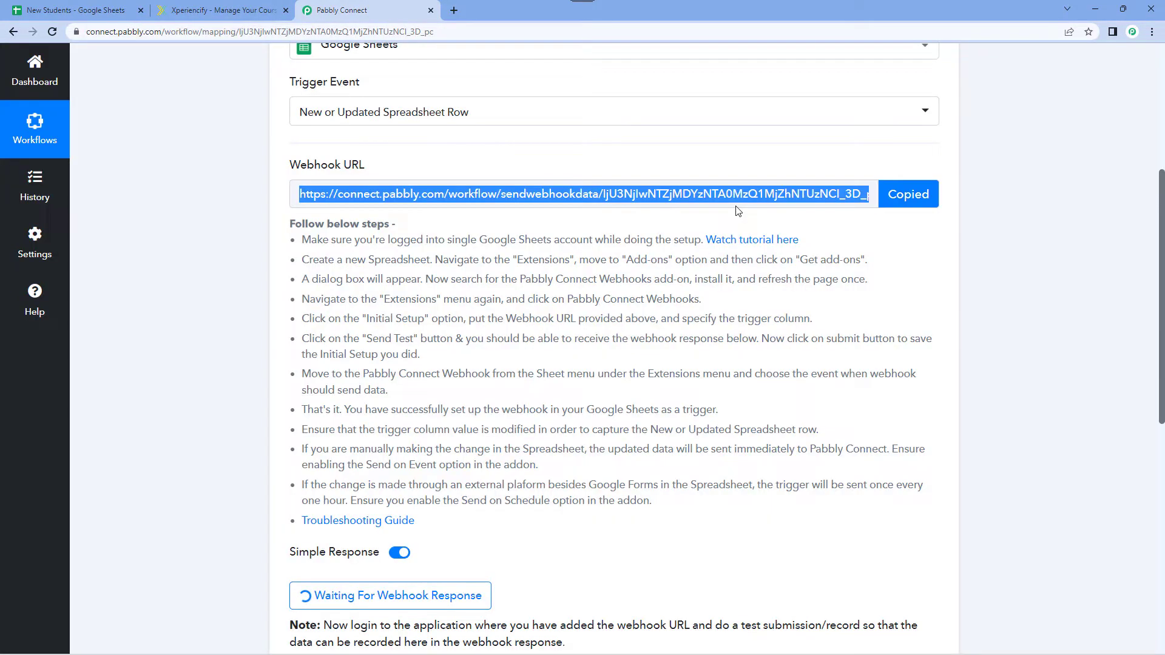
# Switch to the New Students spreadsheet in Google Sheets and look up the Pabbly Connect Webhooks add-on in the Marketplace.
pyautogui.click(71, 11)
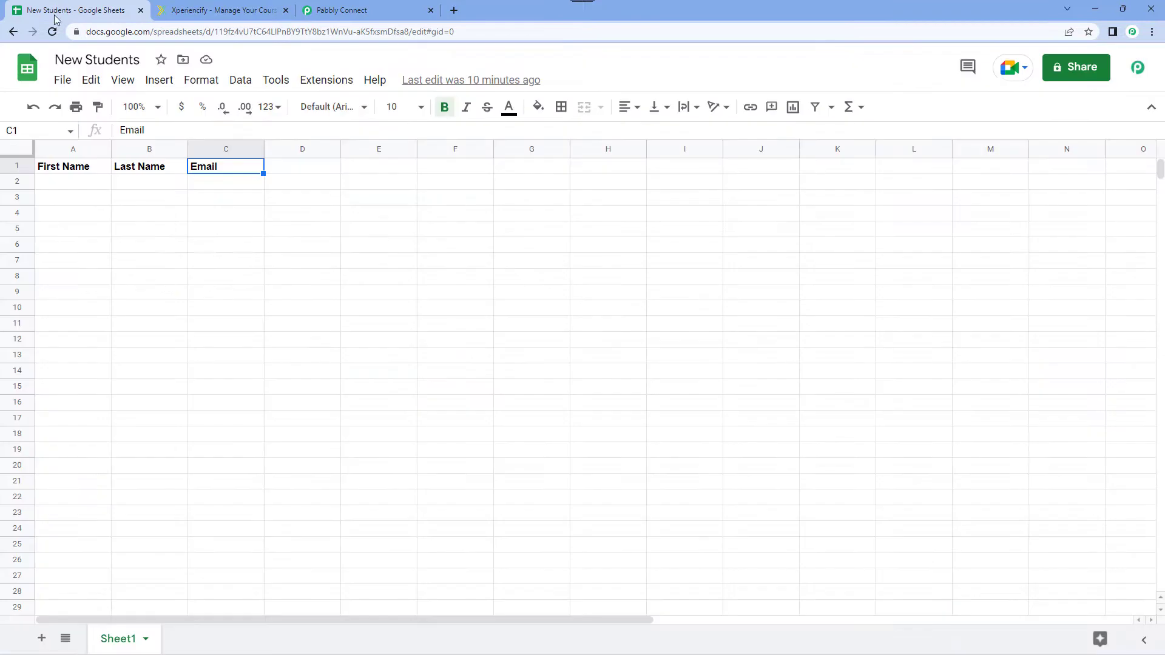
pyautogui.click(73, 185)
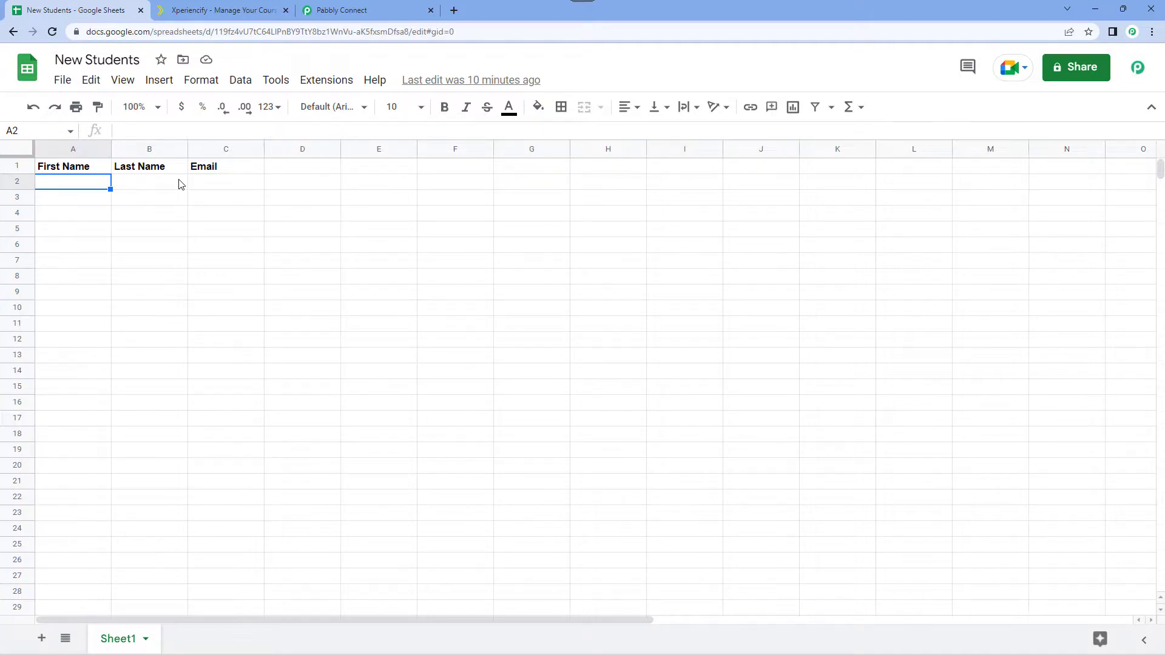
pyautogui.click(326, 81)
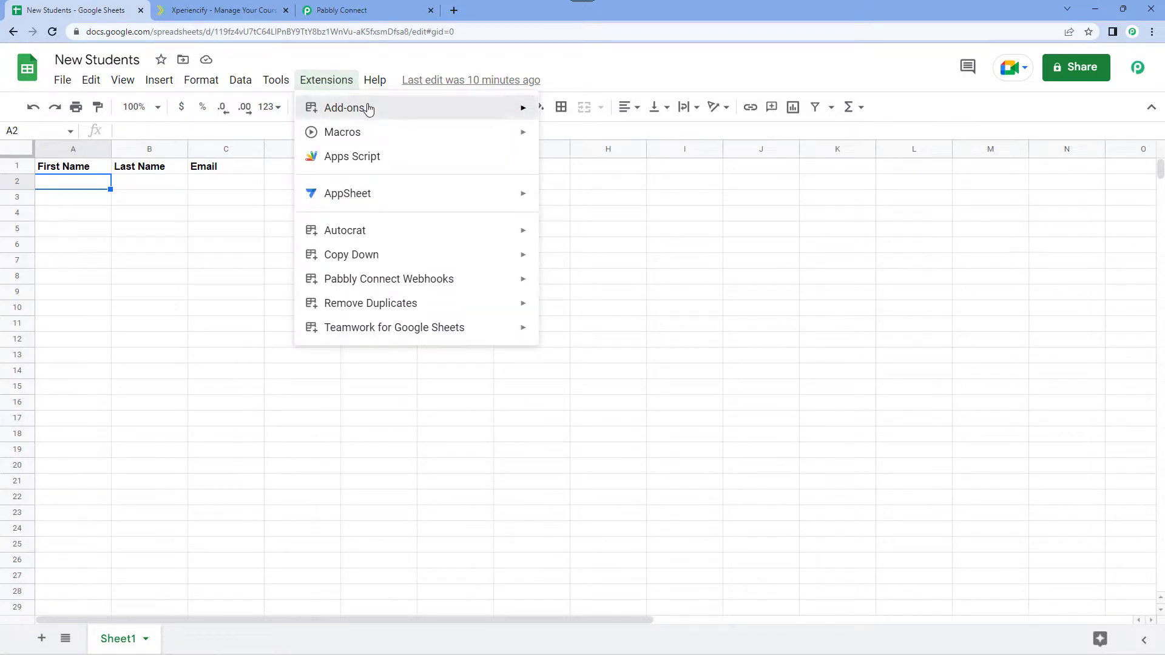
pyautogui.moveTo(366, 107)
pyautogui.click(632, 117)
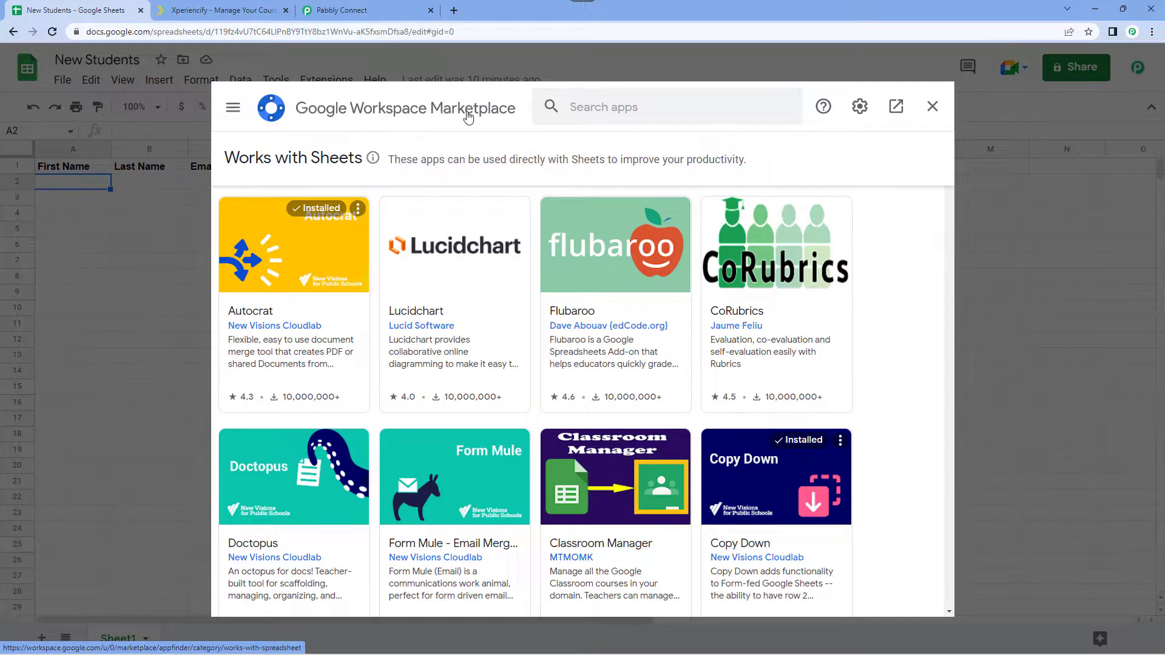
pyautogui.click(564, 107)
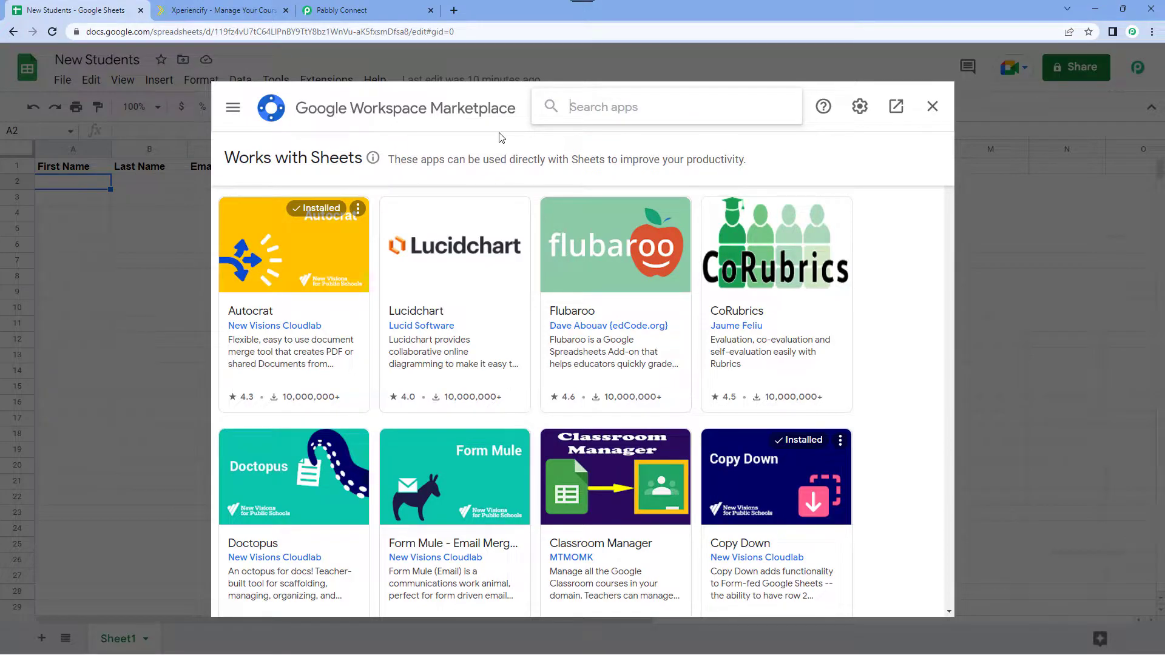
pyautogui.write('pabbly')
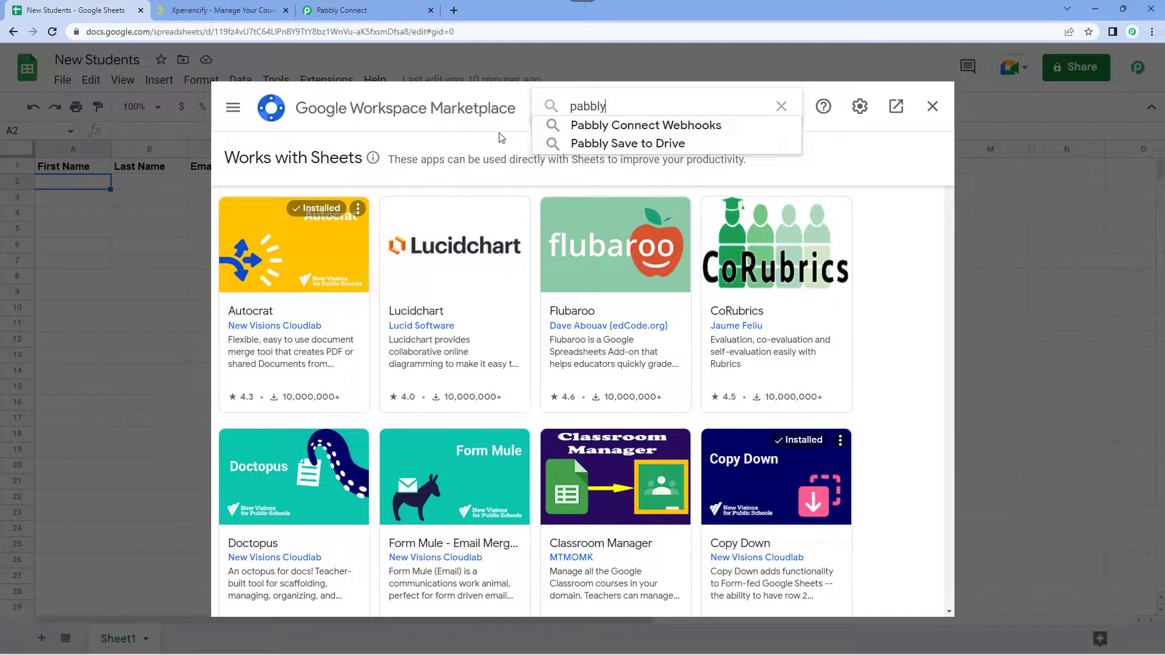
pyautogui.click(640, 125)
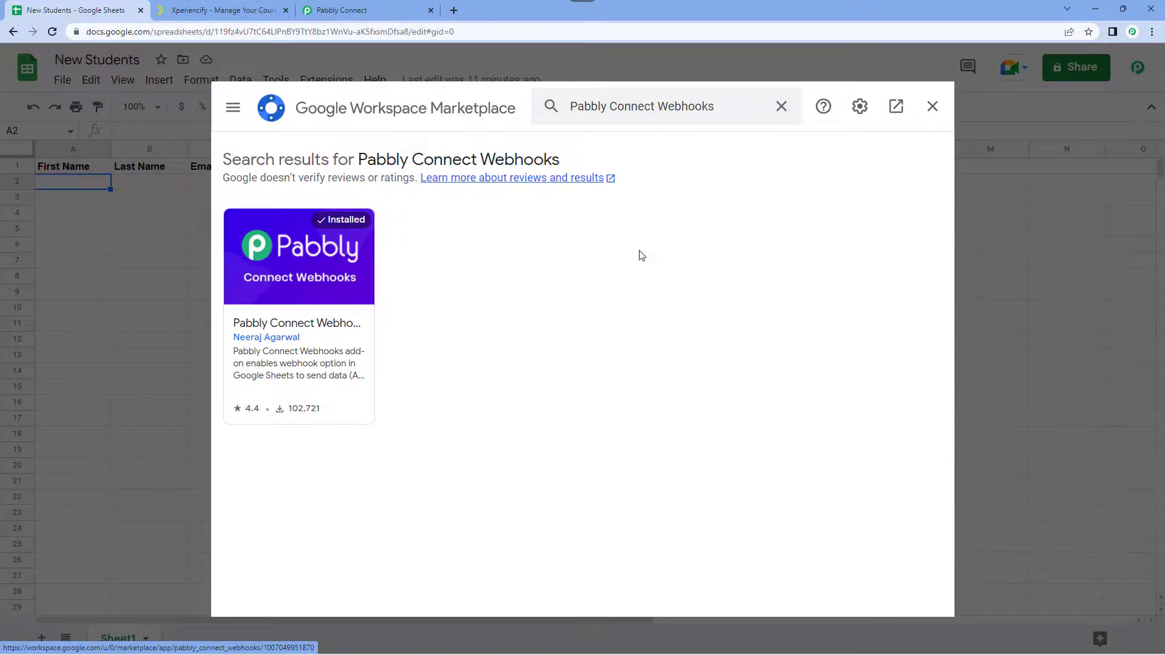
pyautogui.click(930, 107)
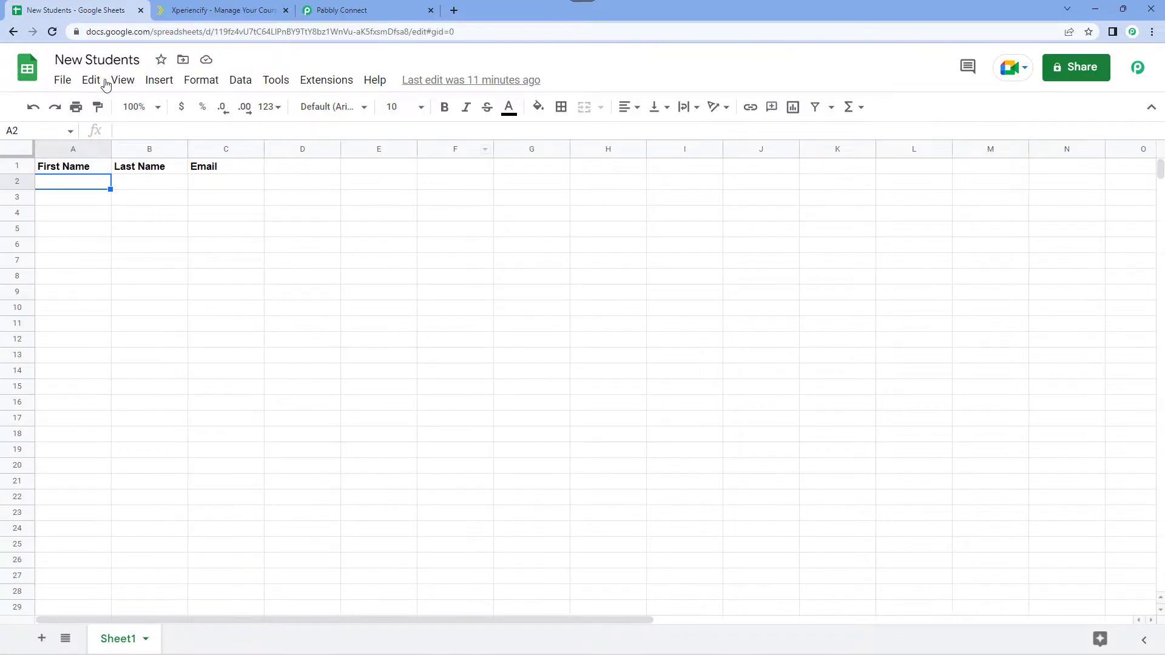
# Reload the New Students spreadsheet and open the Initial Setup of the Pabbly Connect Webhooks add-on.
pyautogui.click(52, 36)
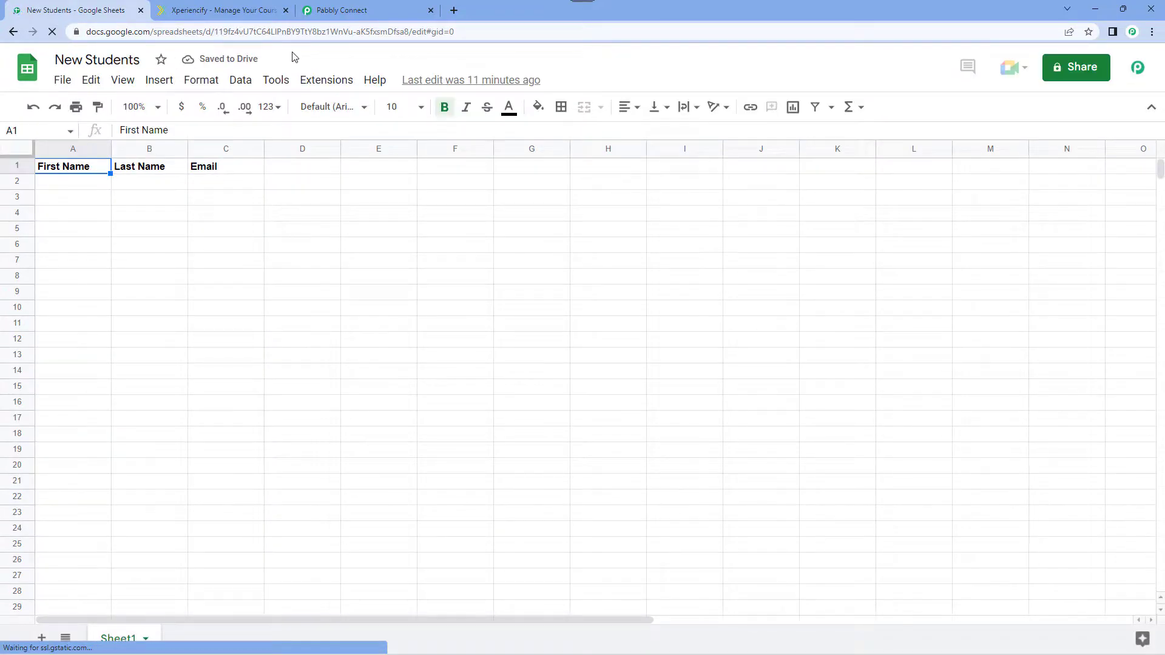
pyautogui.click(328, 87)
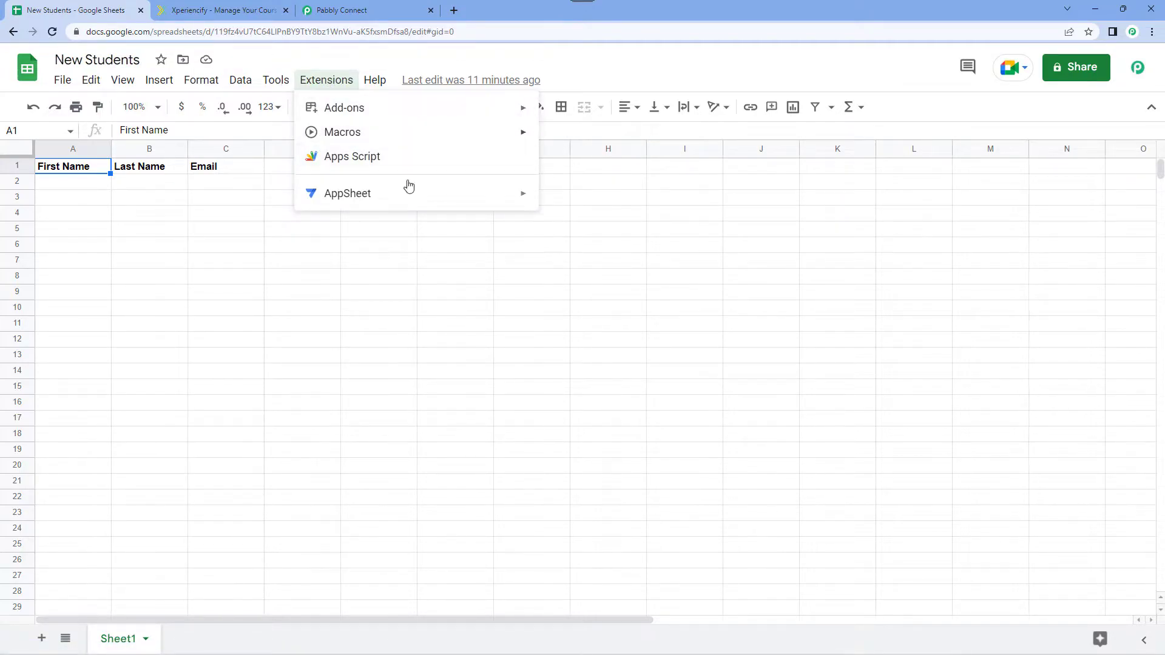
pyautogui.moveTo(349, 285)
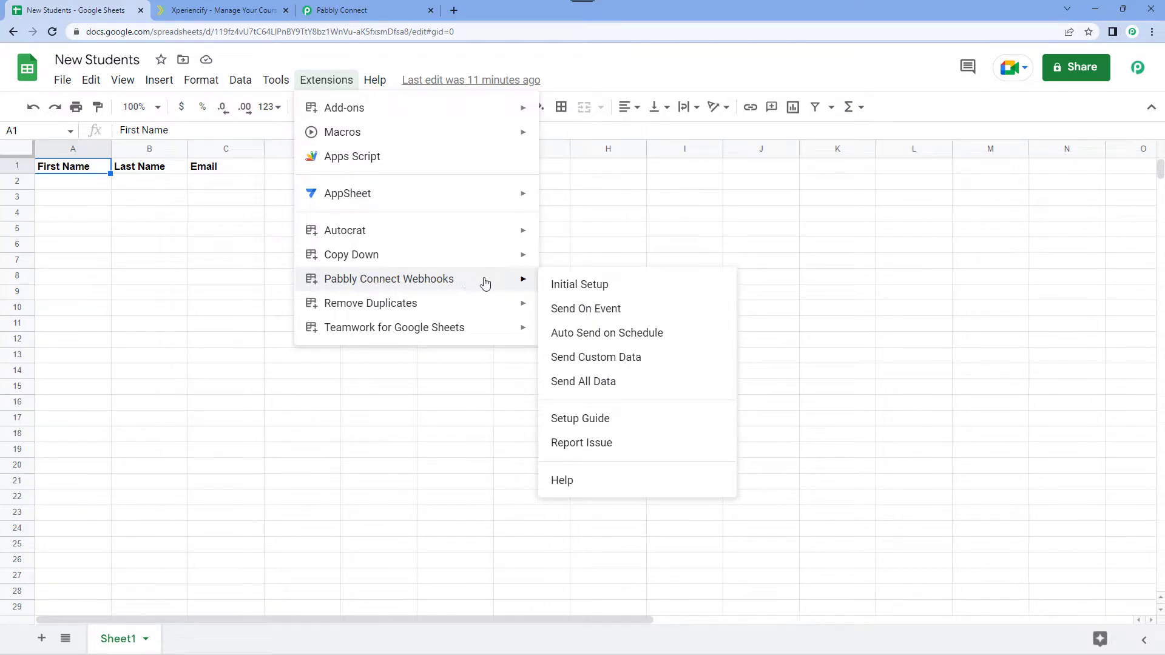
pyautogui.click(617, 291)
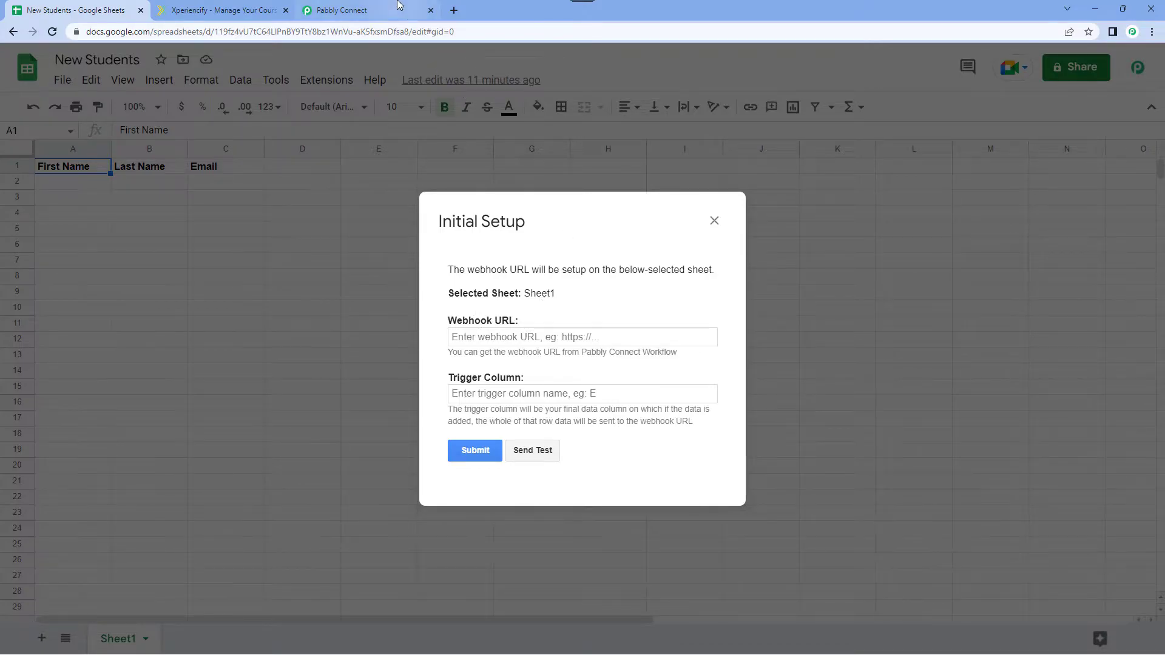
# Copy the trigger's webhook URL from Pabbly Connect again and paste it into the Initial Setup form in Google Sheets.
pyautogui.click(364, 10)
pyautogui.click(903, 196)
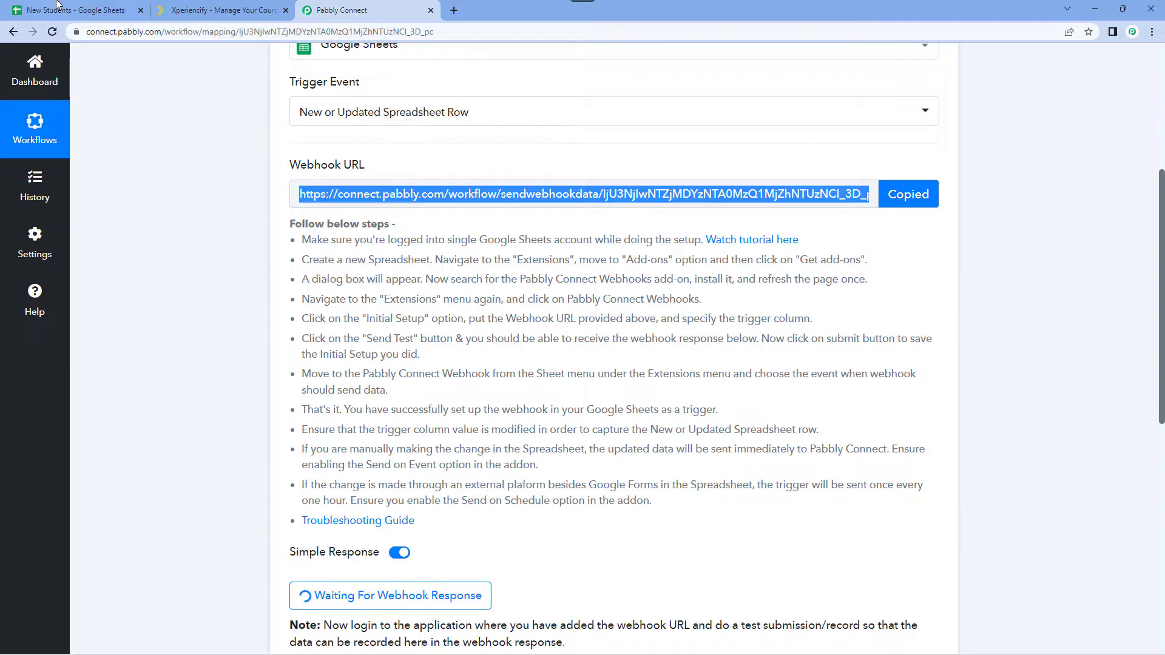
pyautogui.click(56, 7)
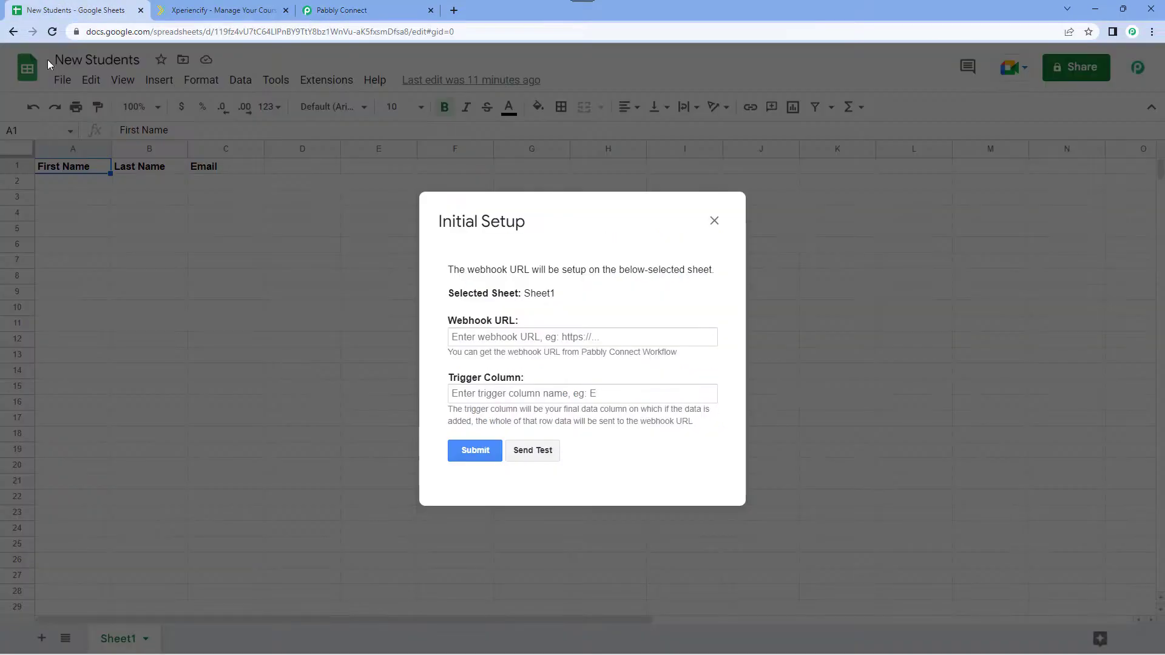
pyautogui.click(465, 339)
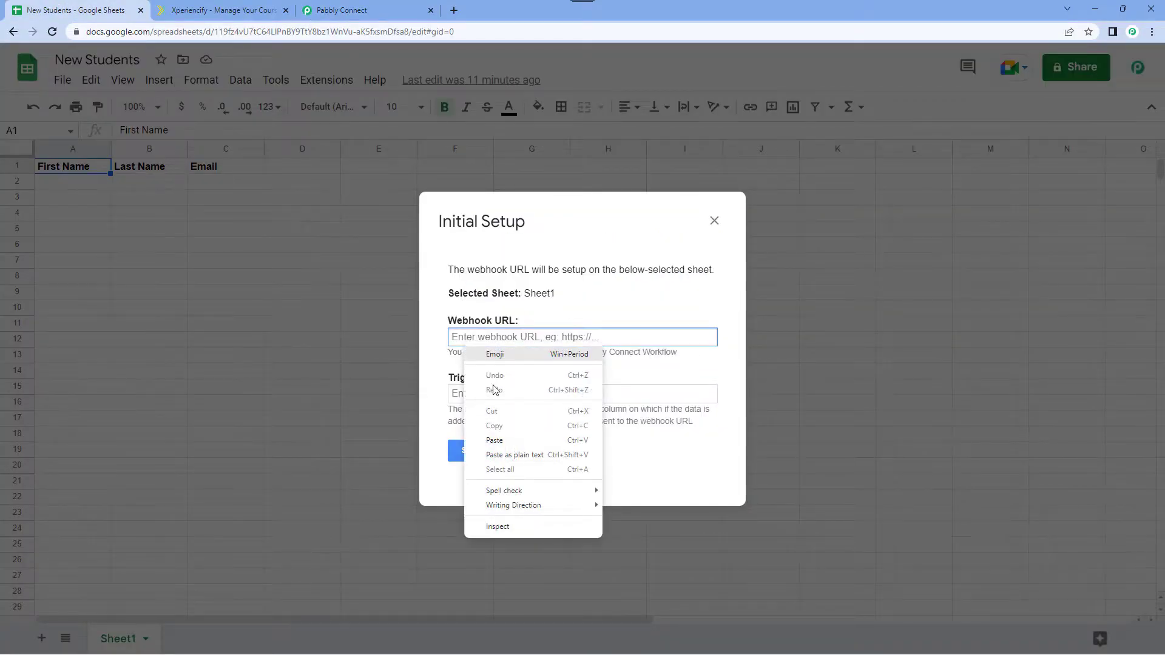
pyautogui.click(507, 439)
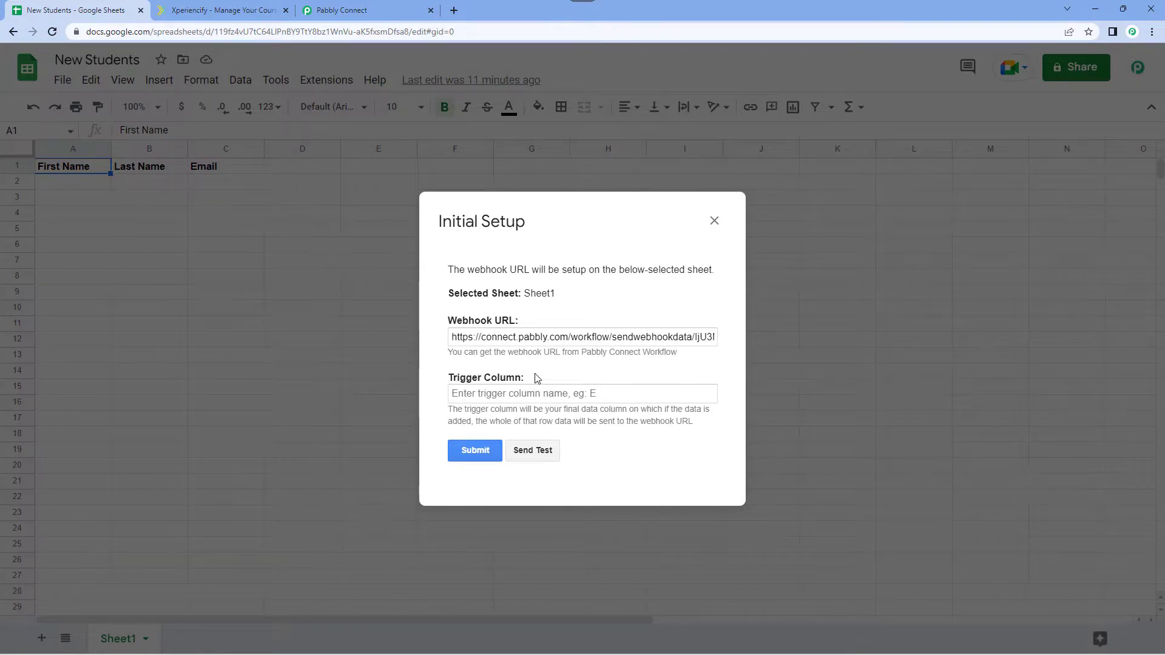
# Set the trigger column to C in the Initial Setup form.
pyautogui.hotkey('ctrl', '+')
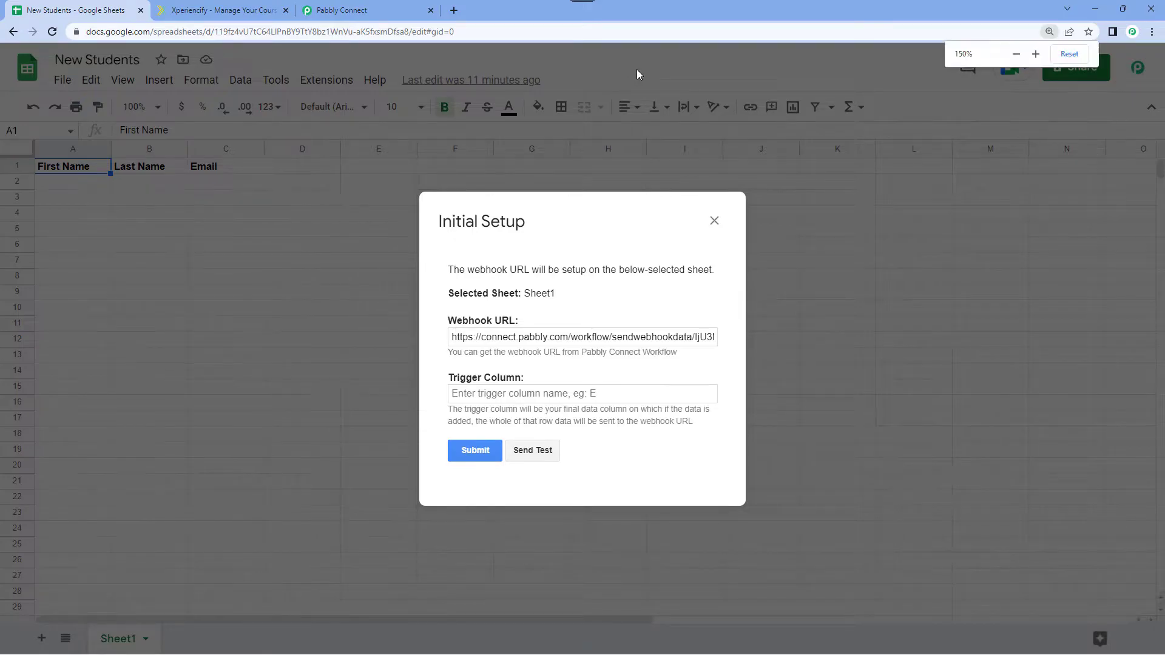
pyautogui.hotkey('ctrl', '-')
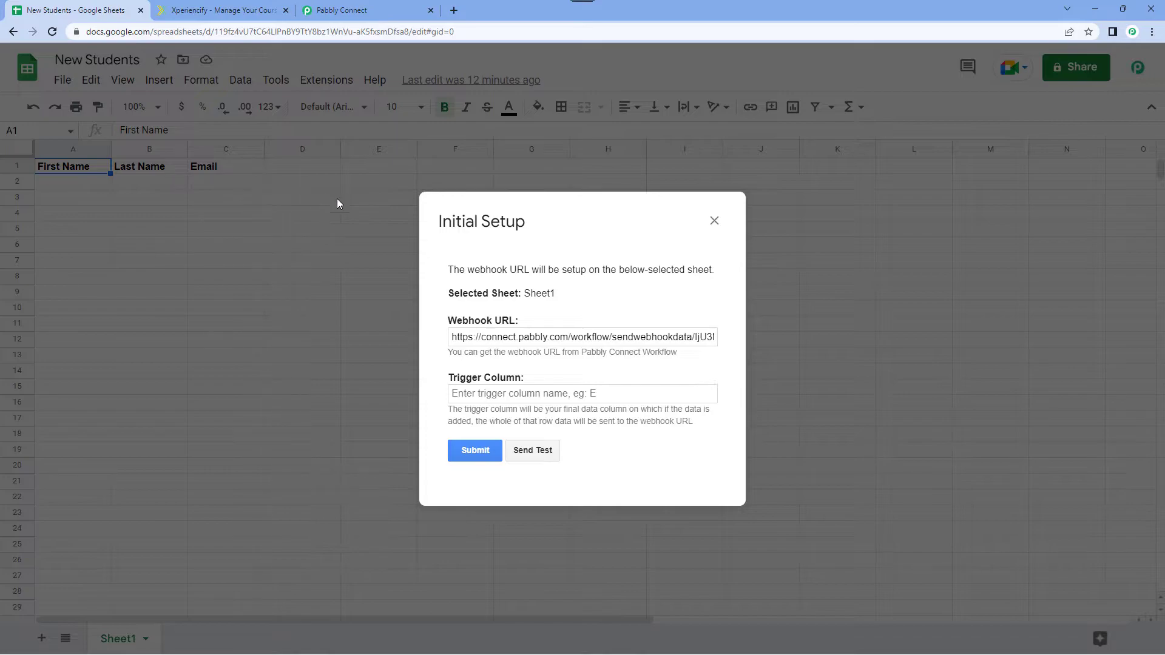
pyautogui.click(472, 396)
pyautogui.write('C')
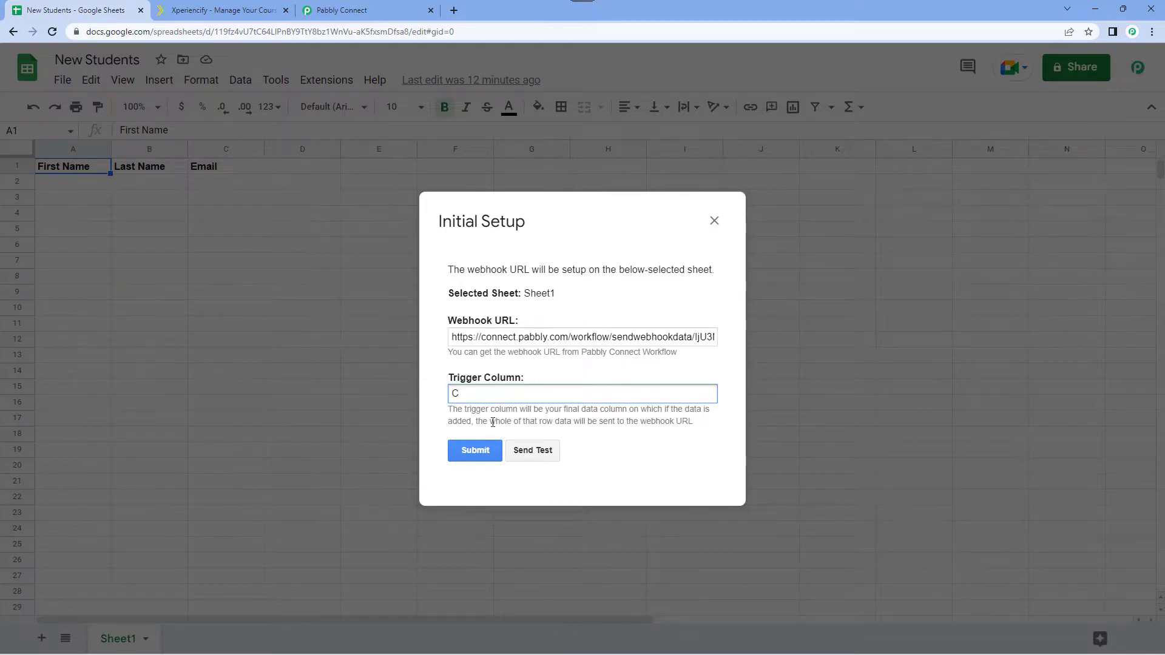
# Submit and close the Initial Setup form, and enable Send On Event for the Pabbly Connect Webhooks add-on.
pyautogui.click(489, 456)
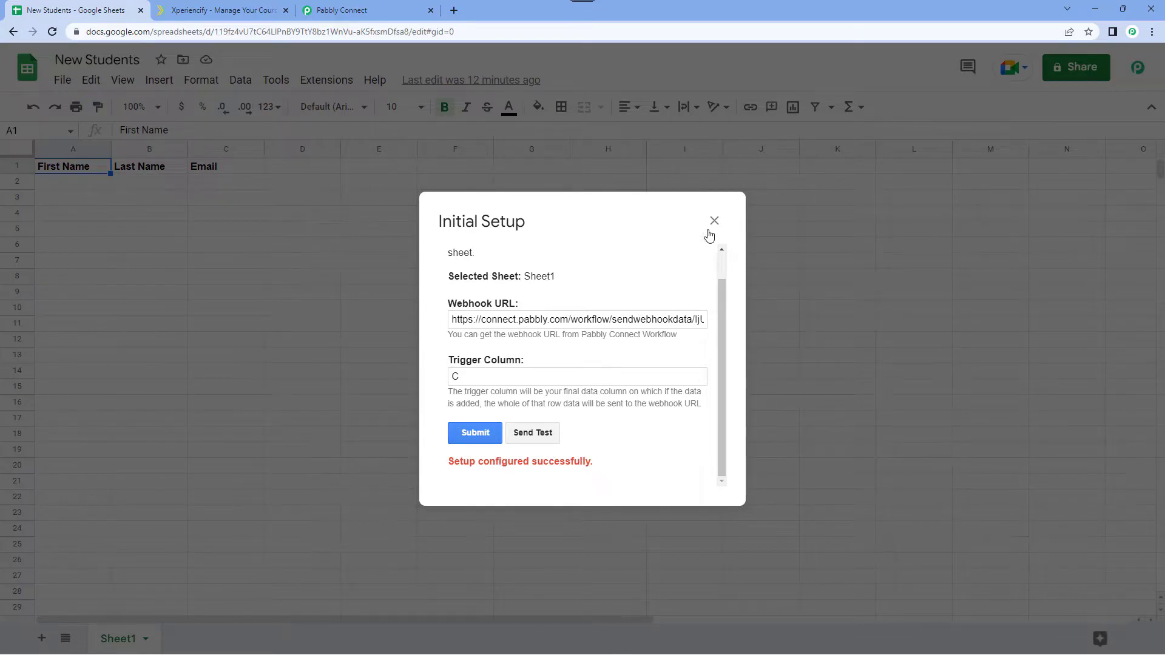
pyautogui.click(714, 221)
pyautogui.click(326, 81)
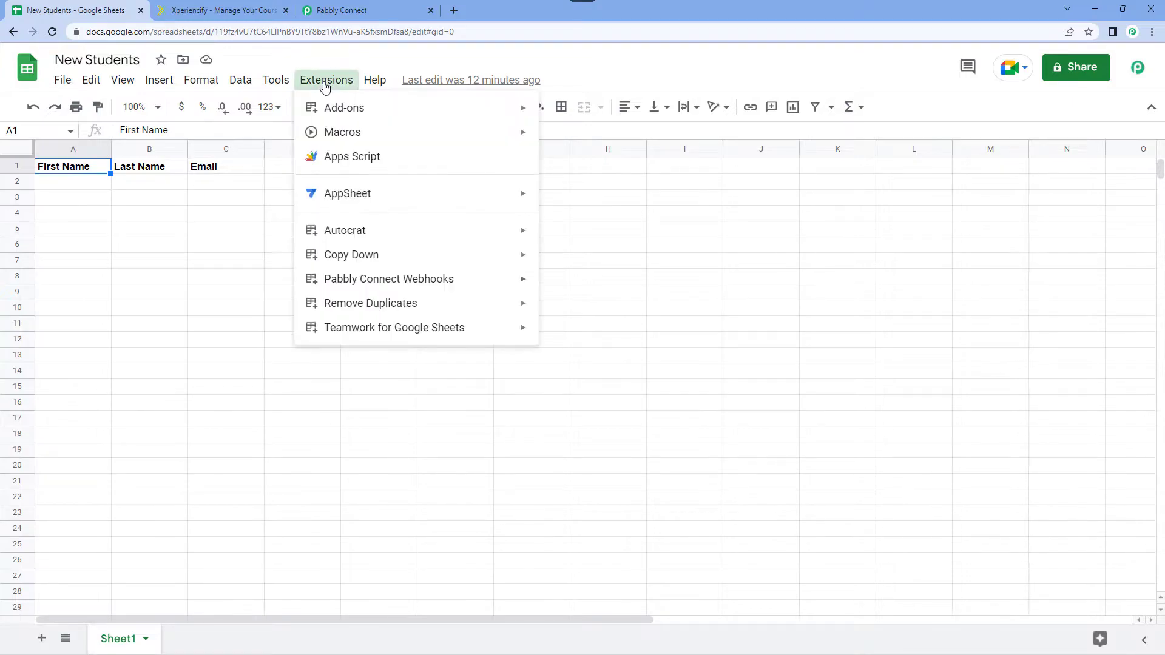
pyautogui.moveTo(467, 290)
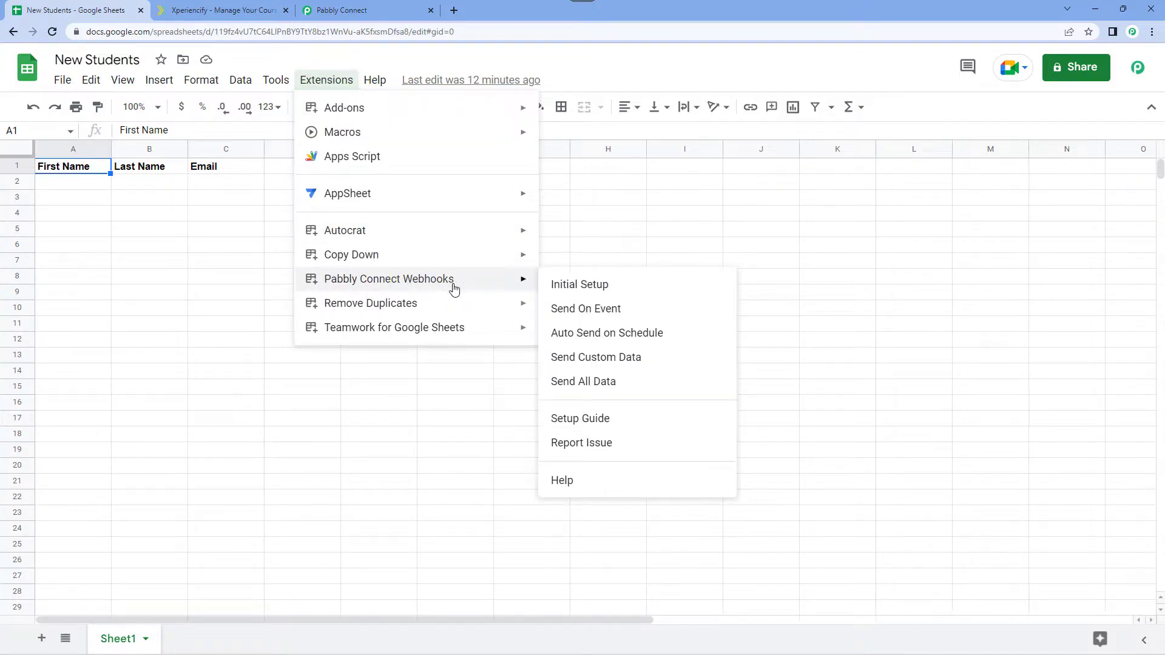
pyautogui.click(556, 314)
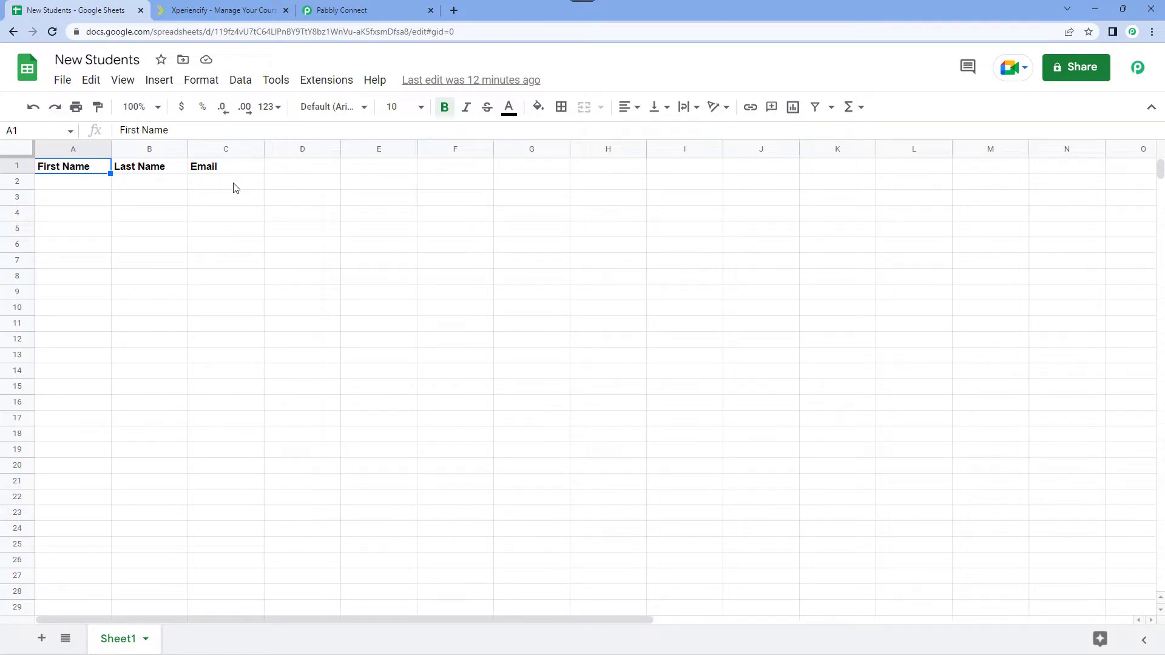
# Check the webhook capture status in Pabbly Connect, and enter Dummy as first name and Name as last name in row 2 of Google Sheets.
pyautogui.click(358, 10)
pyautogui.scroll(-4, 231, 328)
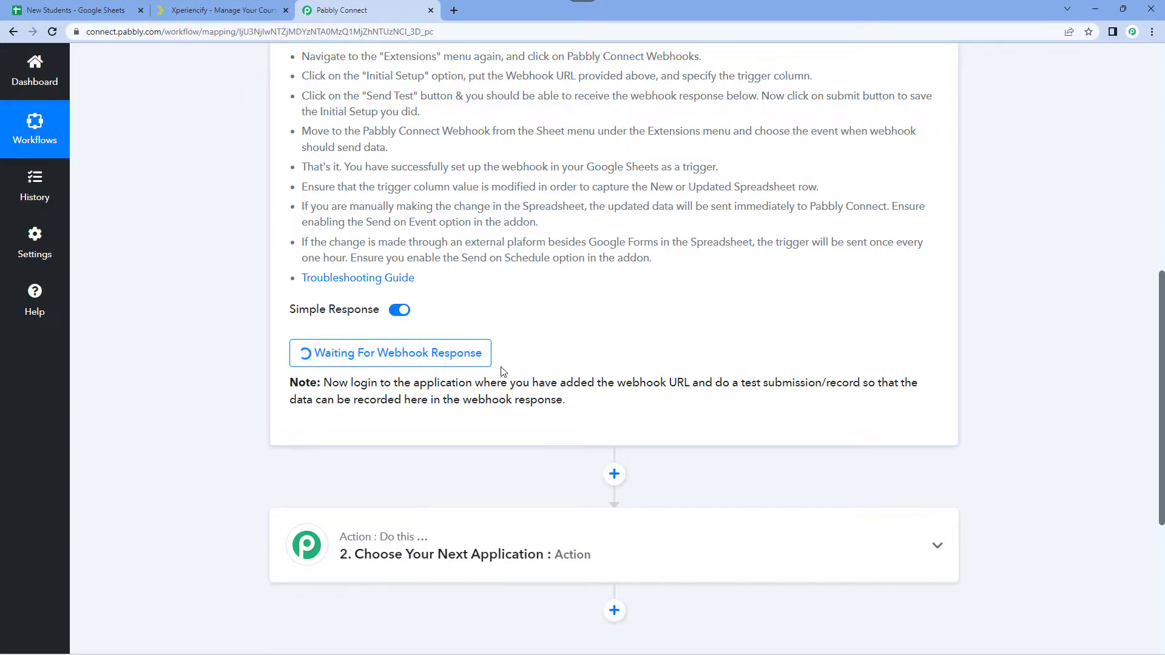
pyautogui.click(76, 10)
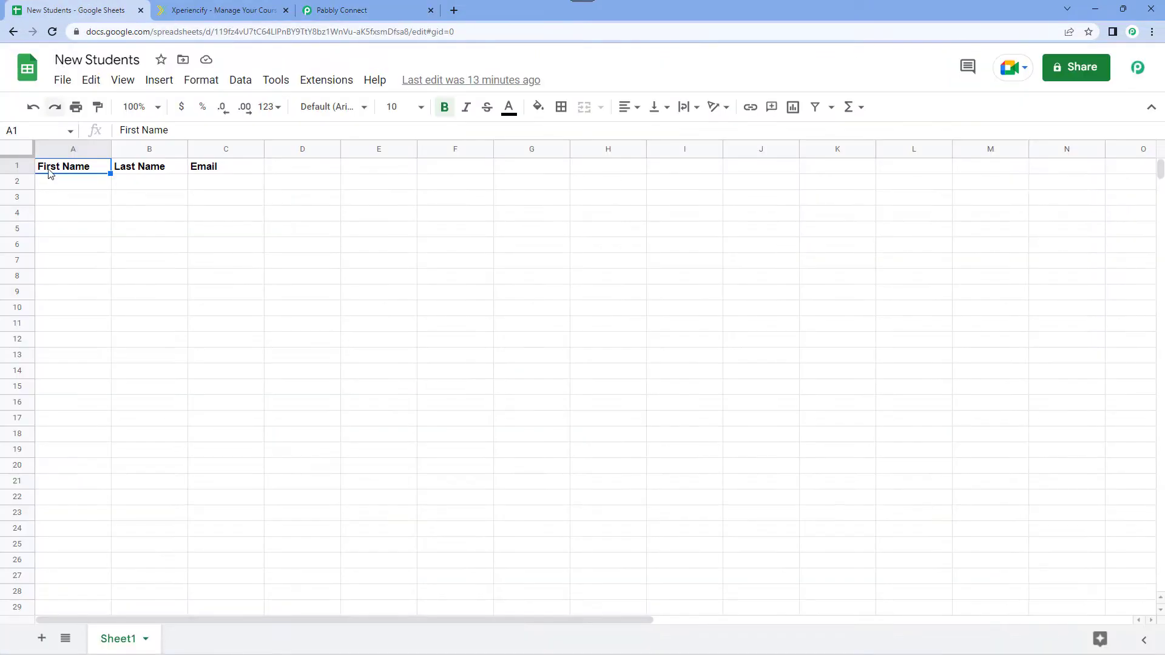
pyautogui.click(64, 181)
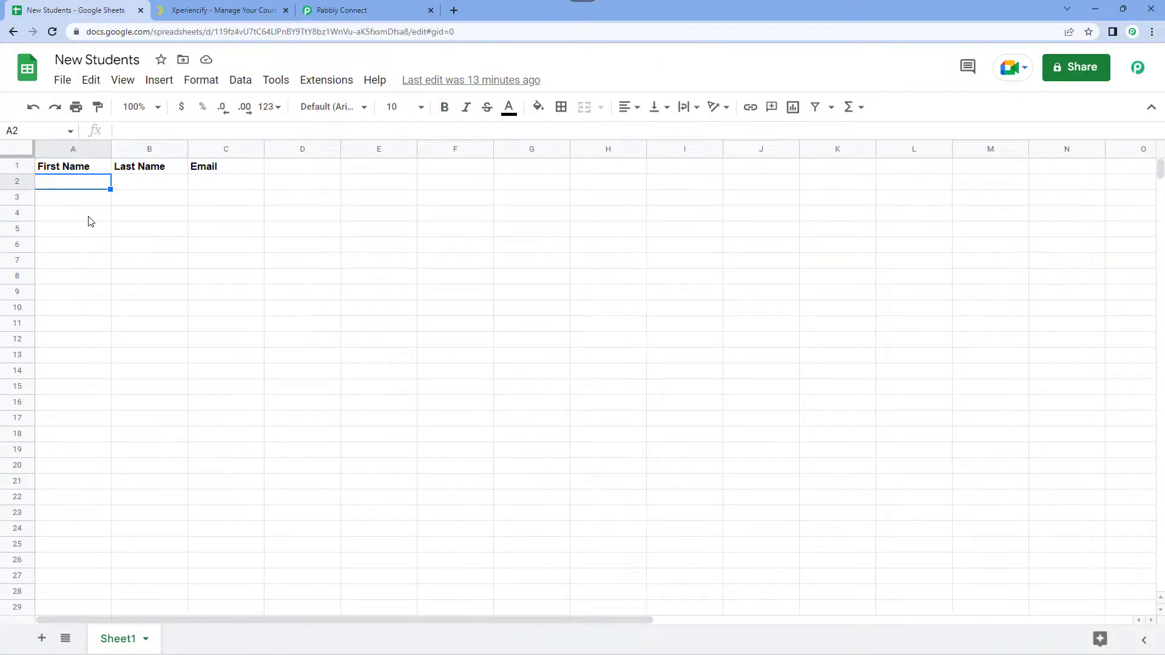
pyautogui.write('Dummy N')
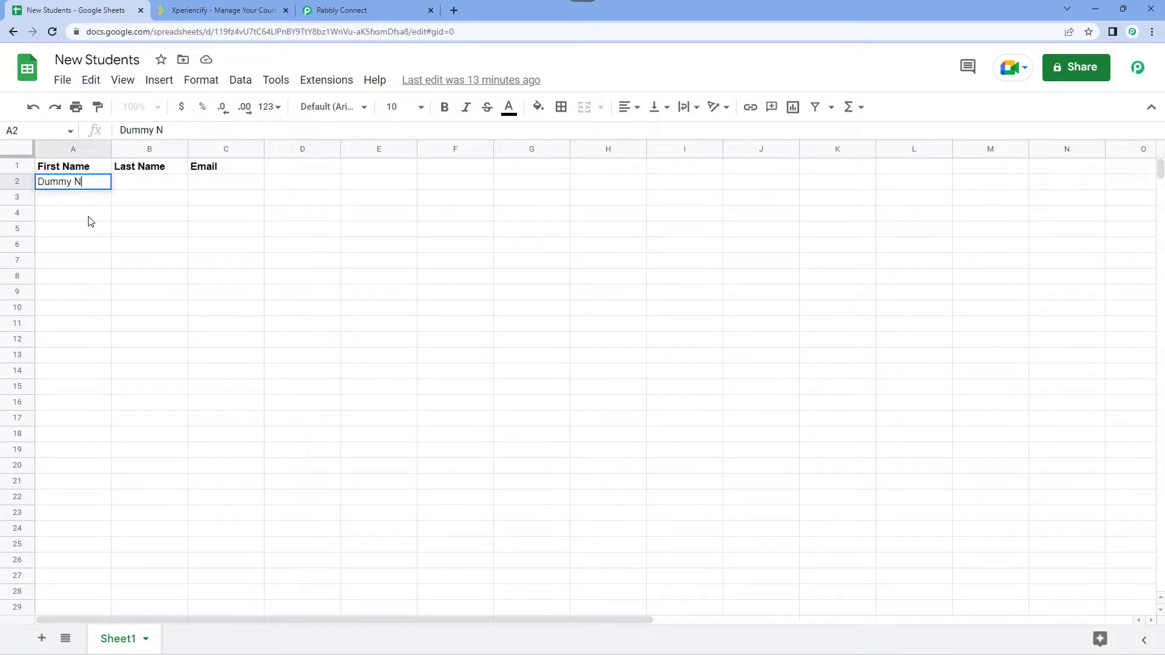
pyautogui.press('Tab')
pyautogui.write('Name')
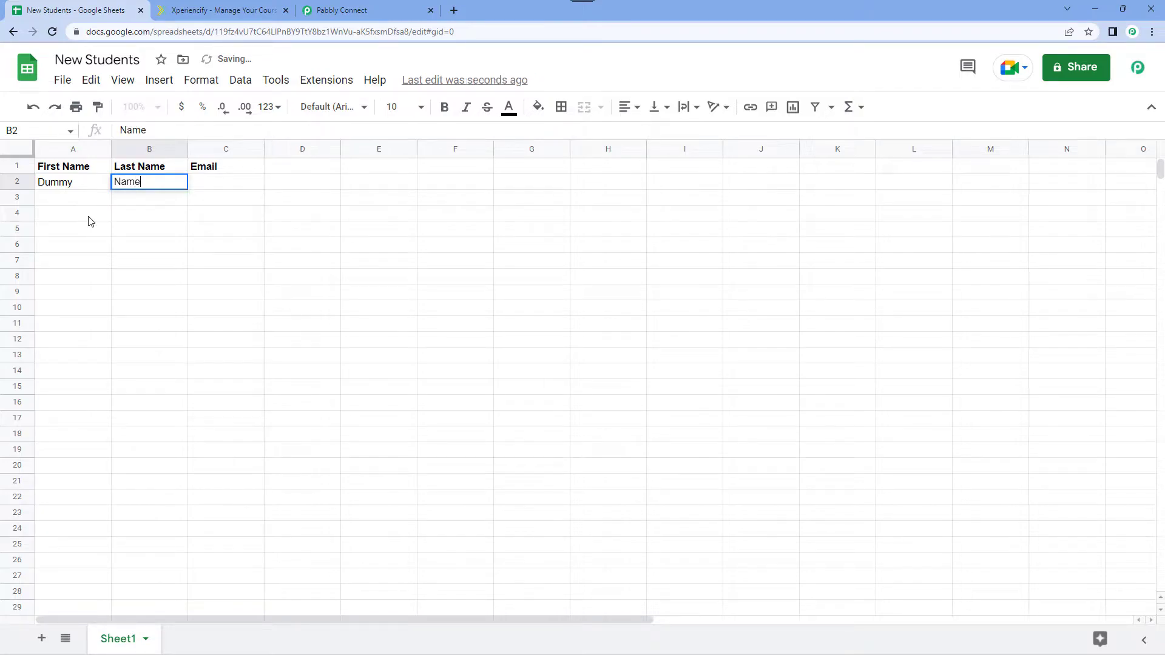
pyautogui.press('Tab')
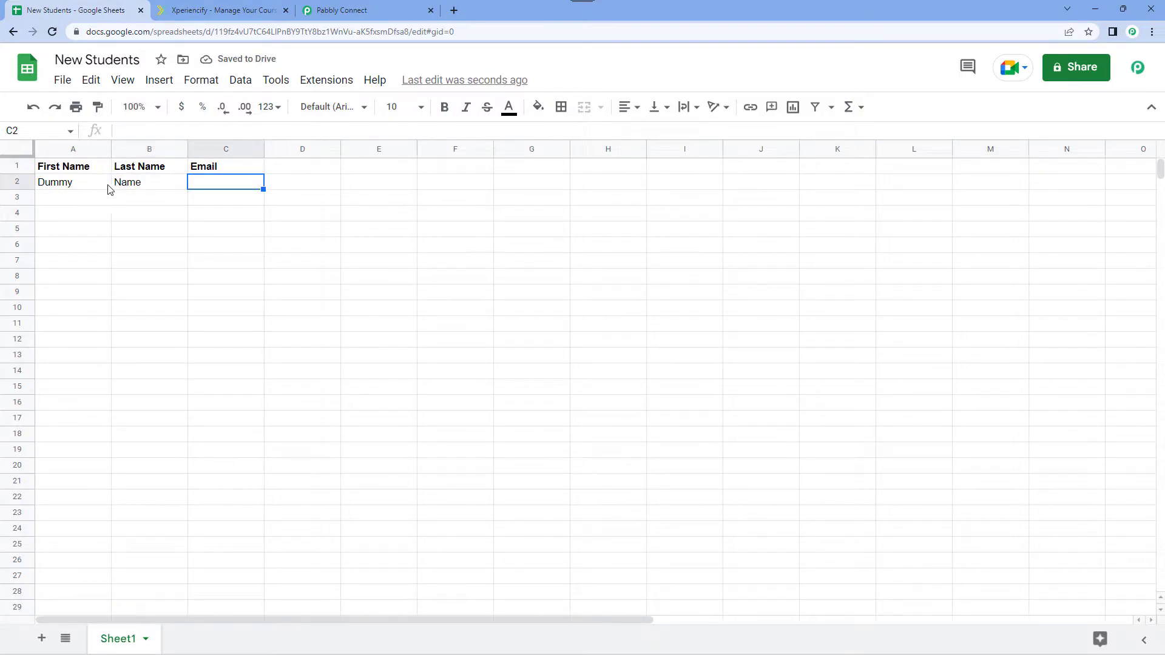
# Enter the sample student's email address in cell C2 and widen column C to fit it.
pyautogui.doubleClick(205, 184)
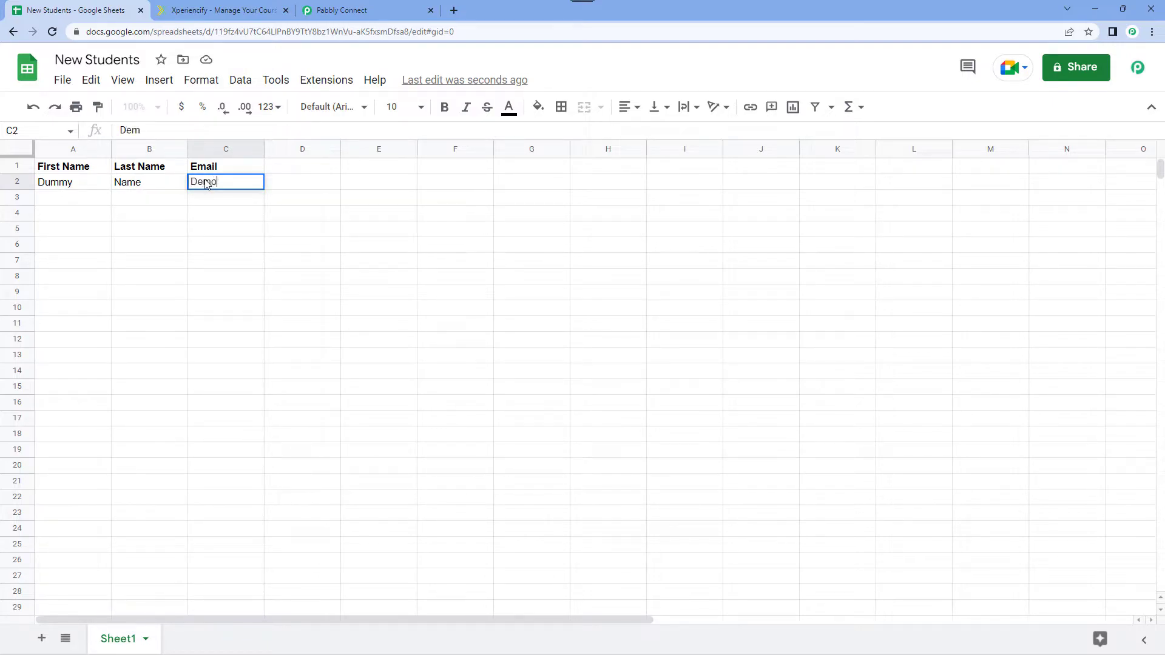
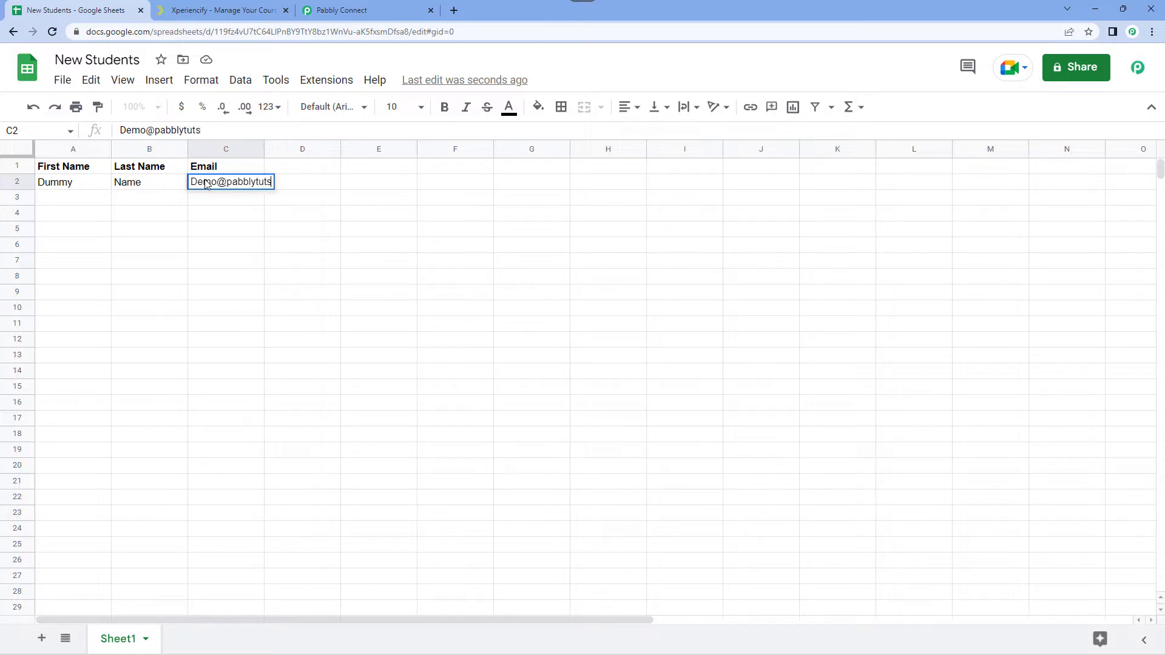
pyautogui.press('Left')
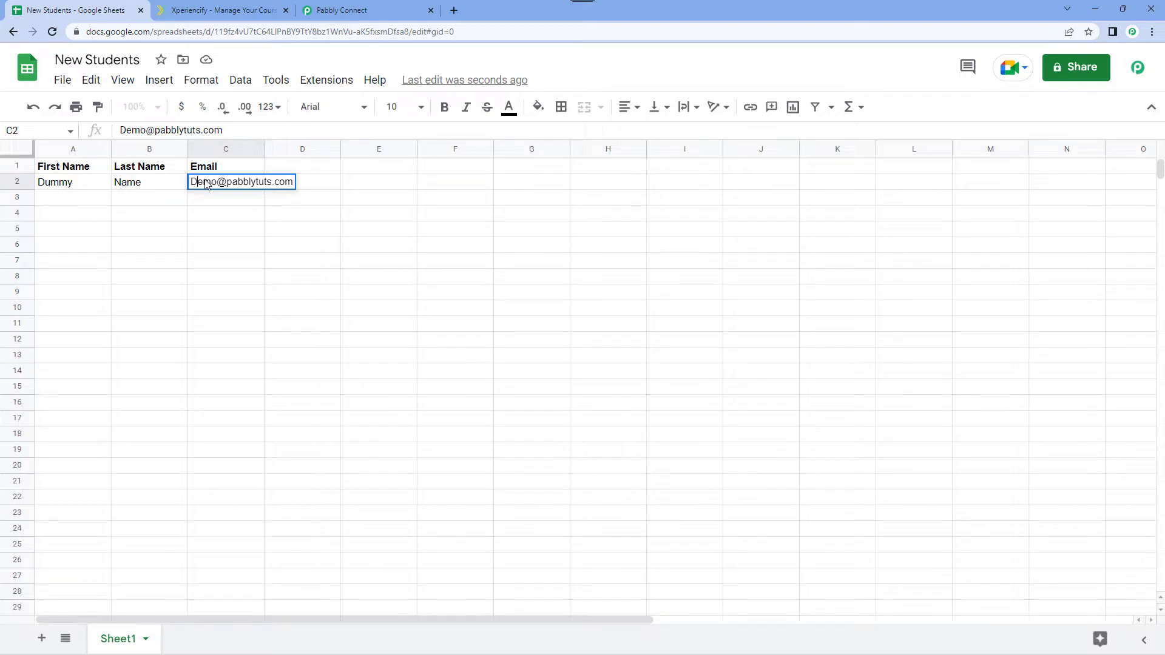
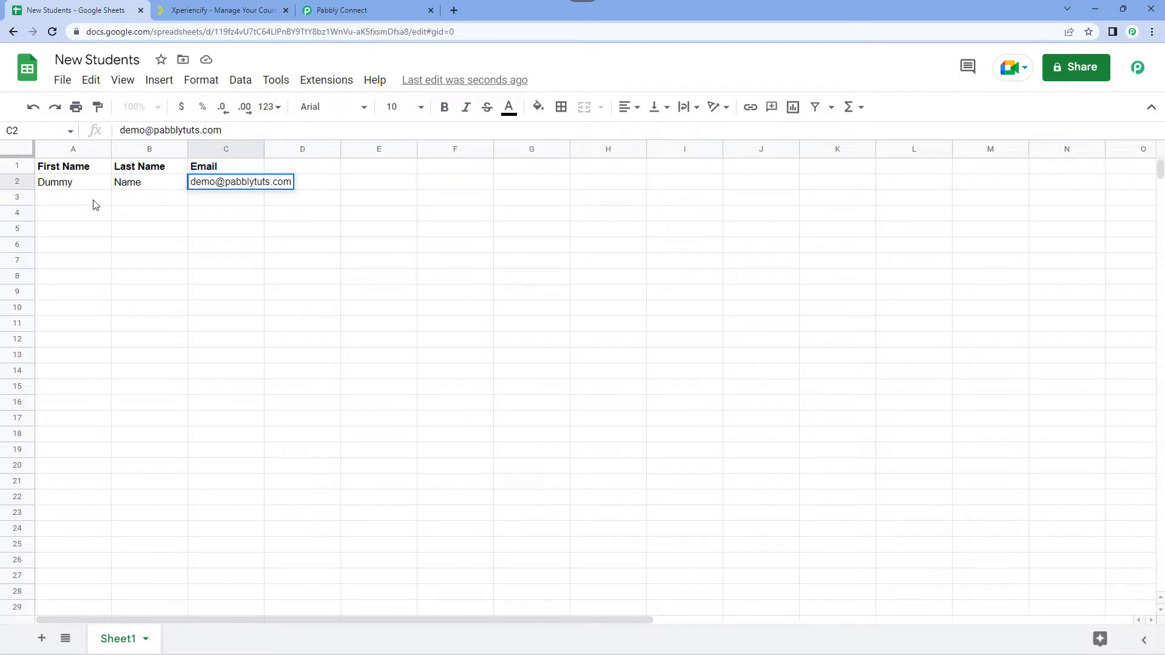
pyautogui.click(86, 197)
pyautogui.moveTo(262, 148); pyautogui.dragTo(306, 148)
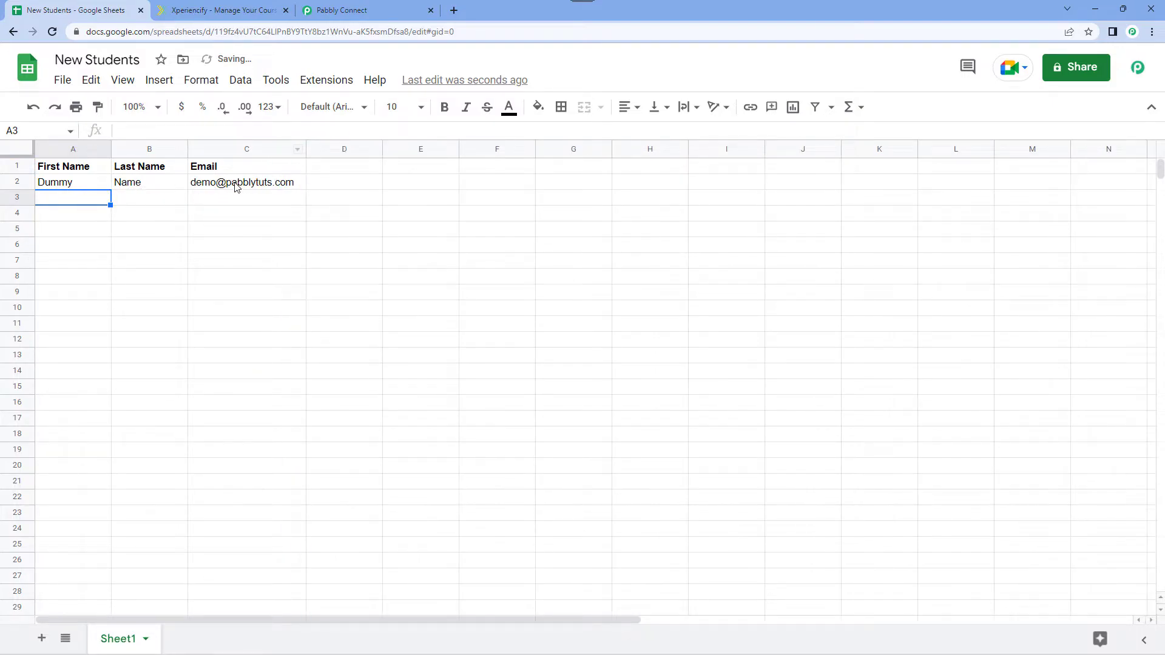
# Switch to Pabbly Connect and compare the captured webhook response's spreadsheet name, student names and email with the New Students sheet.
pyautogui.click(375, 10)
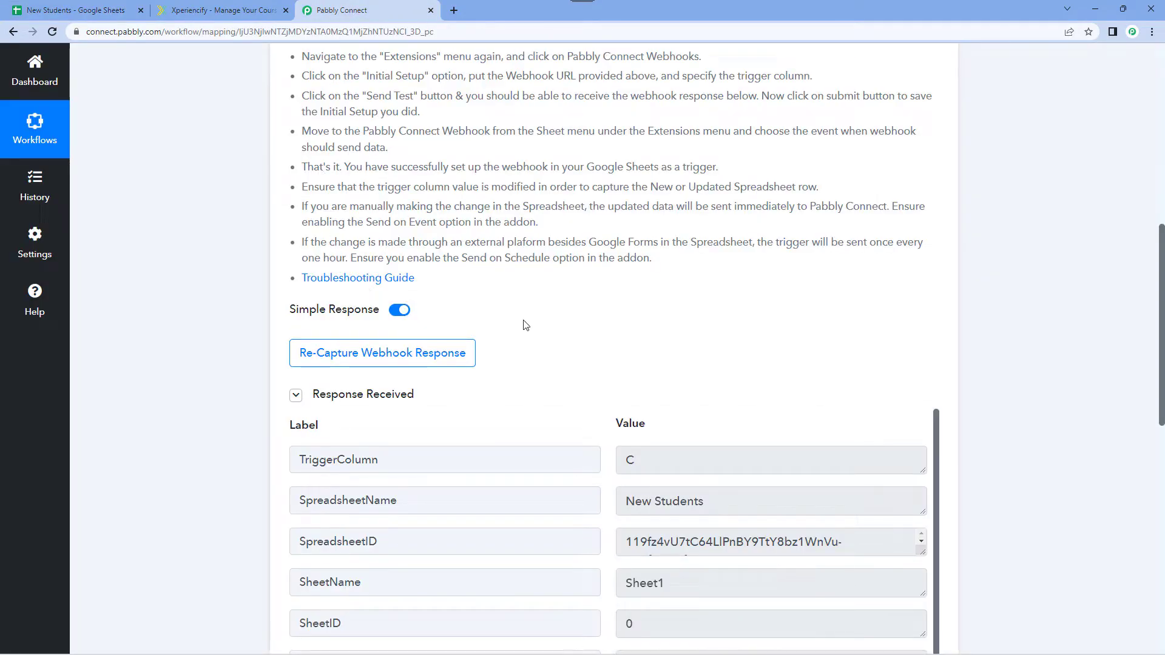
pyautogui.scroll(-2, 533, 297)
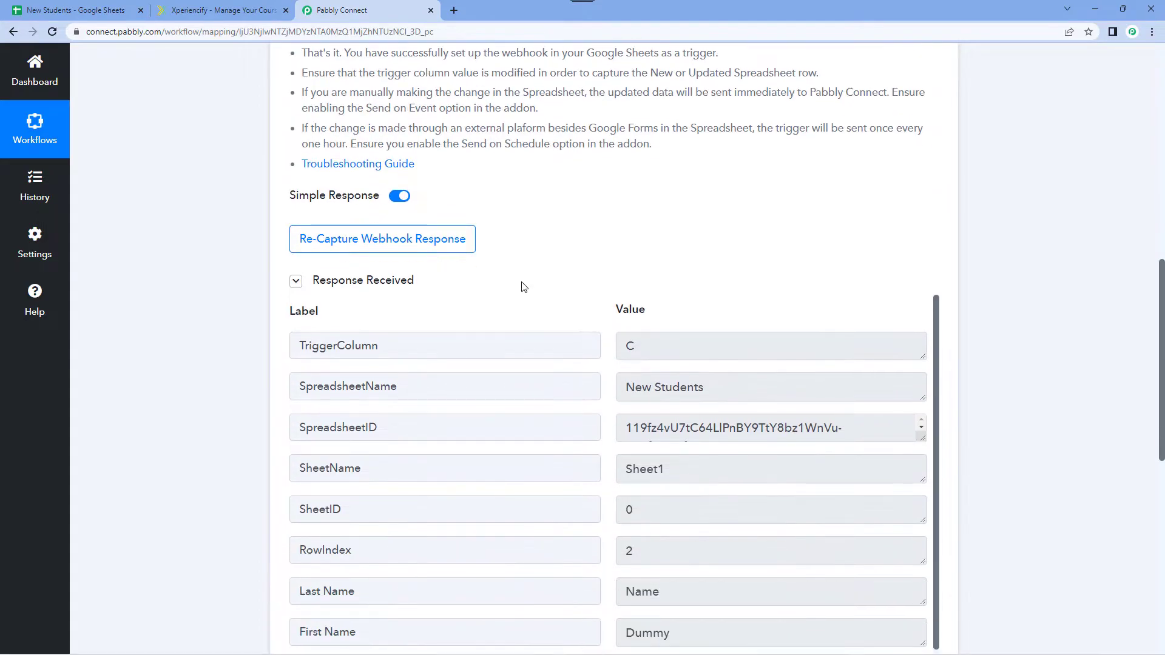
pyautogui.scroll(-2, 566, 247)
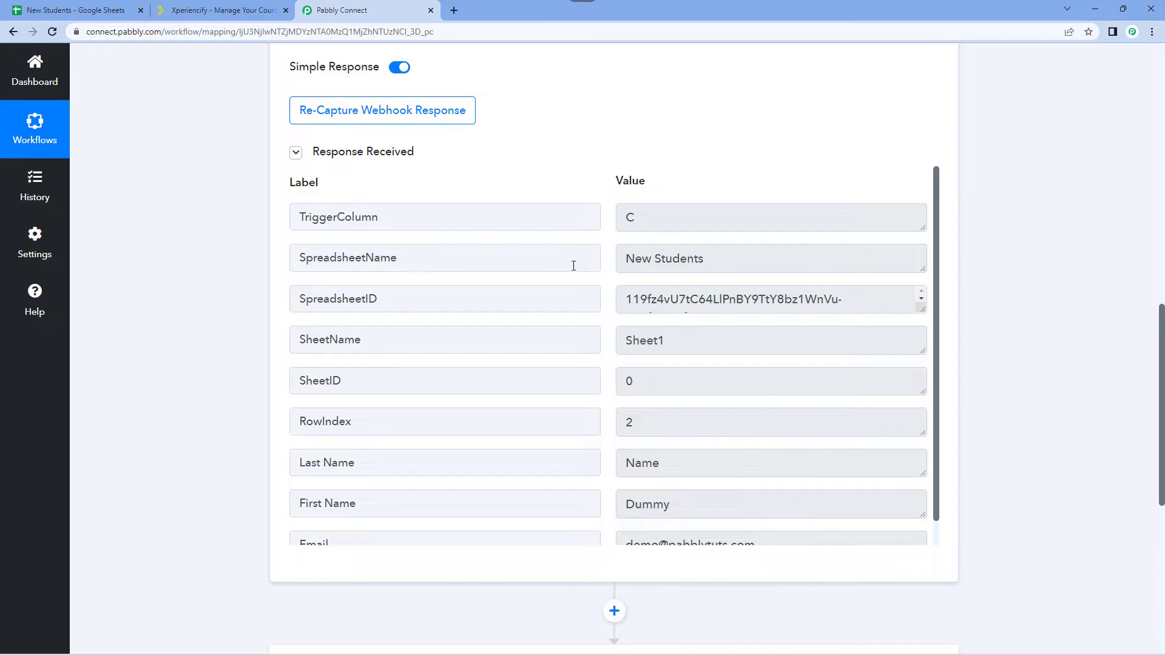
pyautogui.moveTo(625, 255); pyautogui.dragTo(725, 265)
pyautogui.click(724, 265)
pyautogui.click(92, 7)
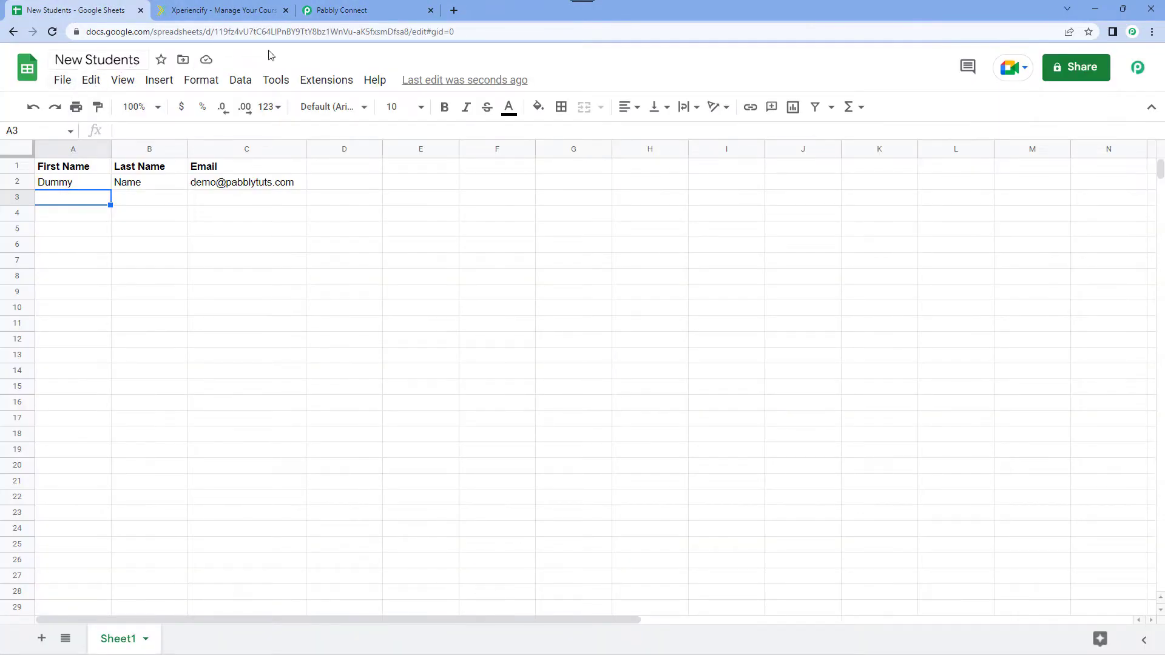
pyautogui.click(390, 10)
pyautogui.scroll(-1, 598, 245)
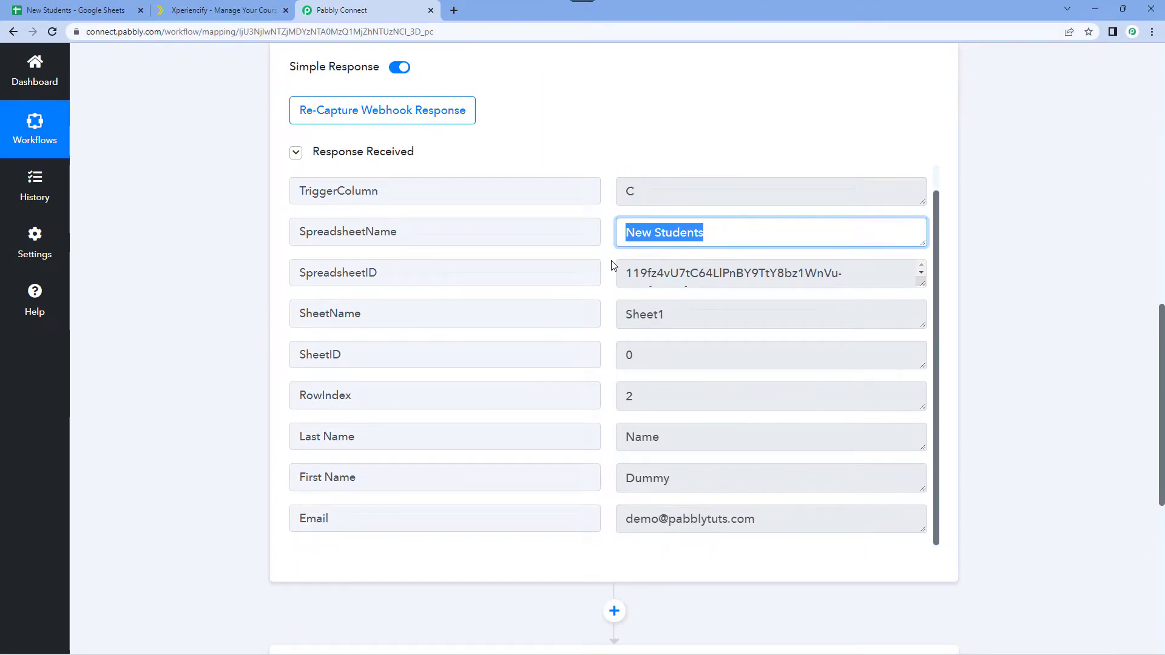
pyautogui.click(673, 442)
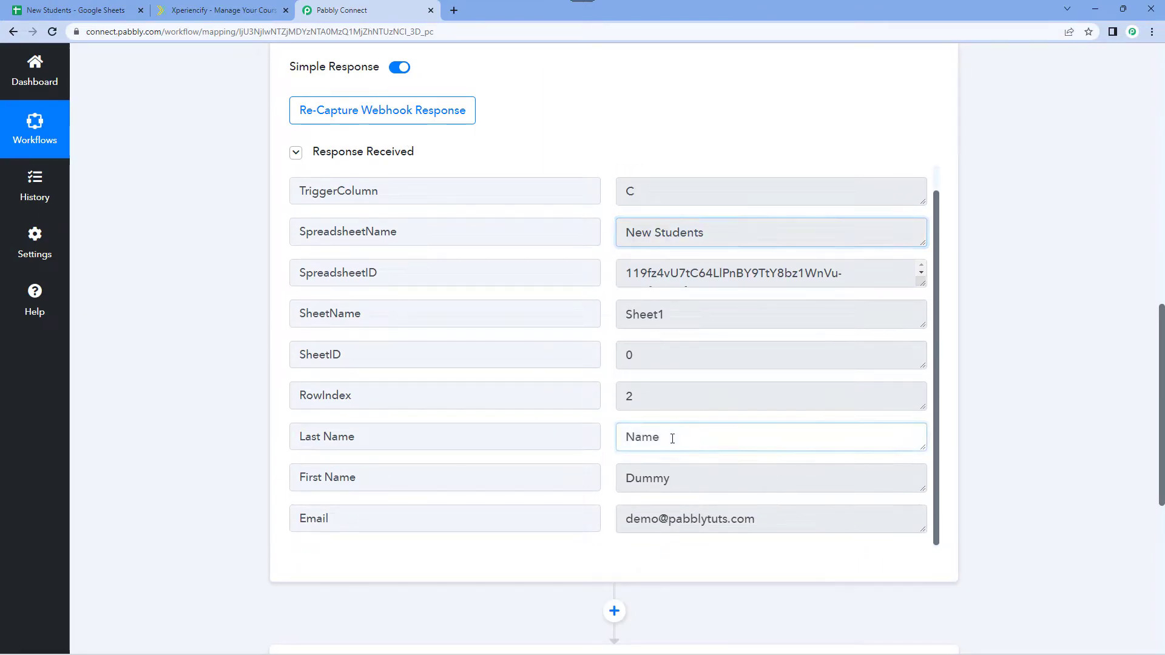
pyautogui.click(695, 481)
pyautogui.click(777, 522)
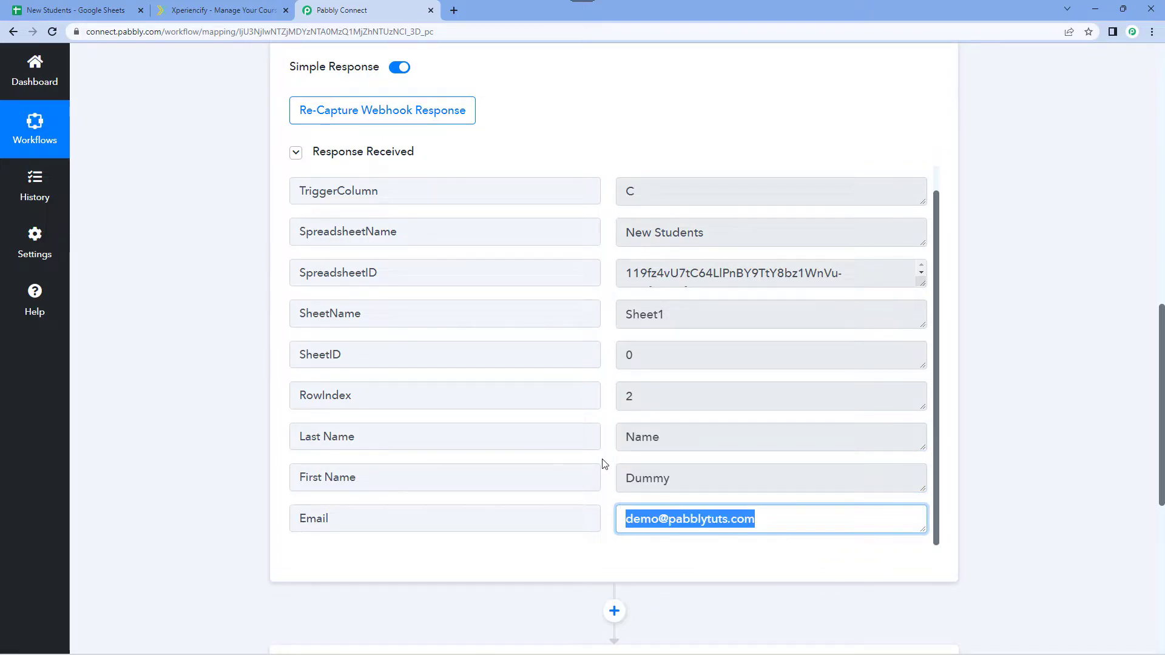
pyautogui.click(606, 405)
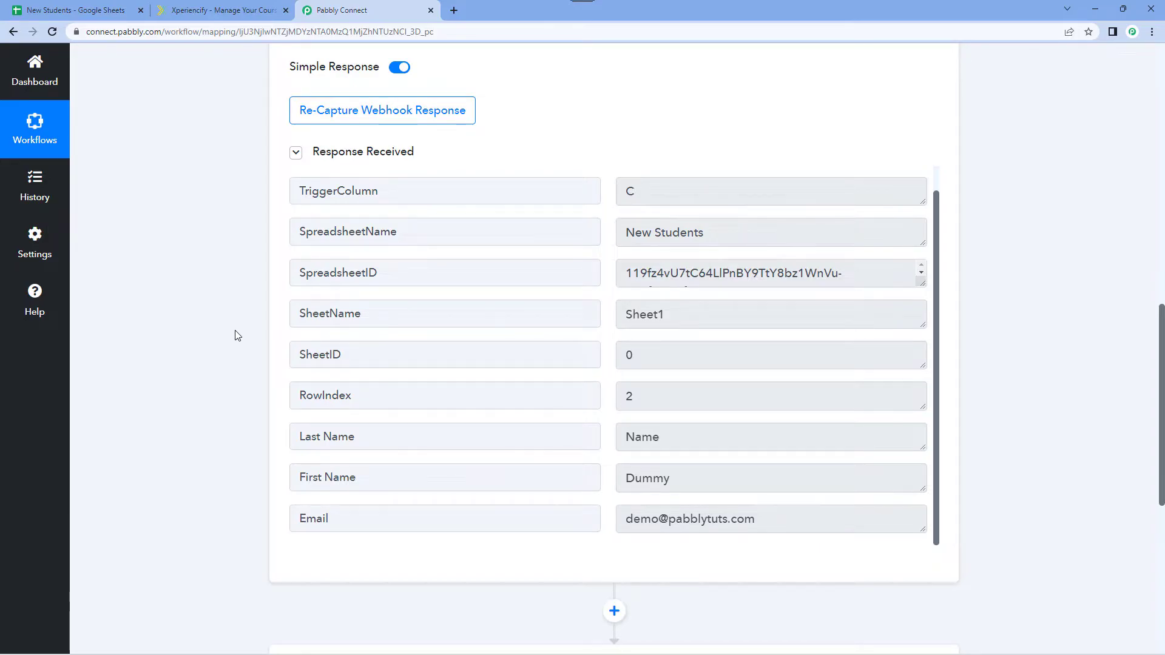
# Set the workflow's second step to the Xperiencify app with the action event Add Student to a Course.
pyautogui.scroll(-7, 232, 328)
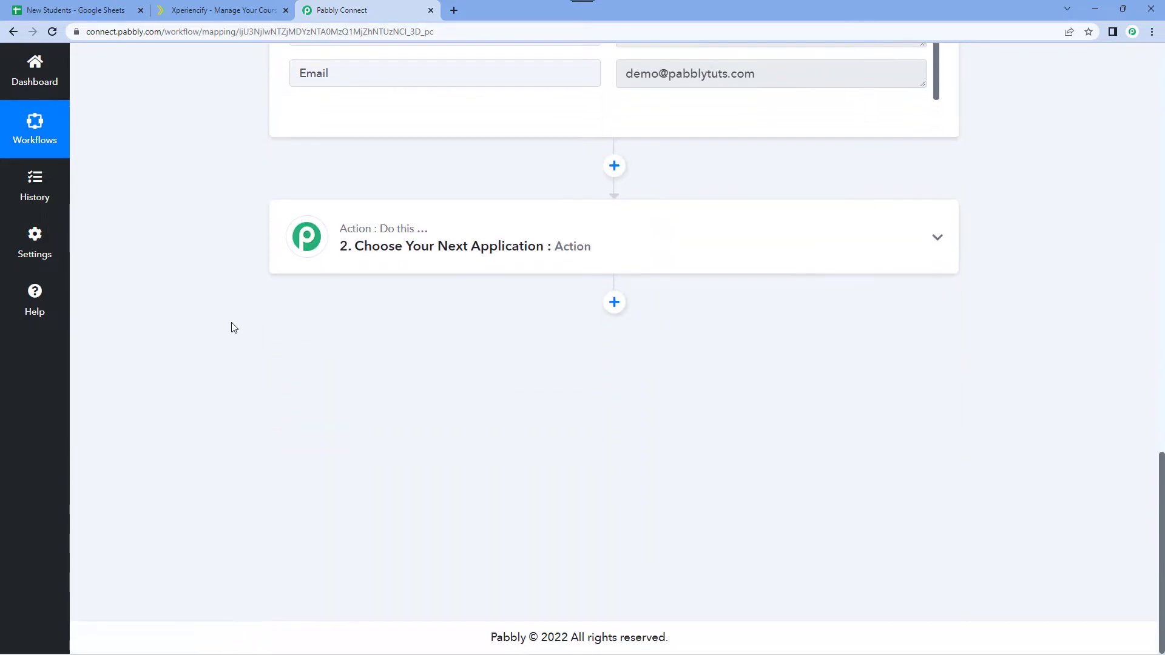
pyautogui.click(499, 247)
pyautogui.click(340, 267)
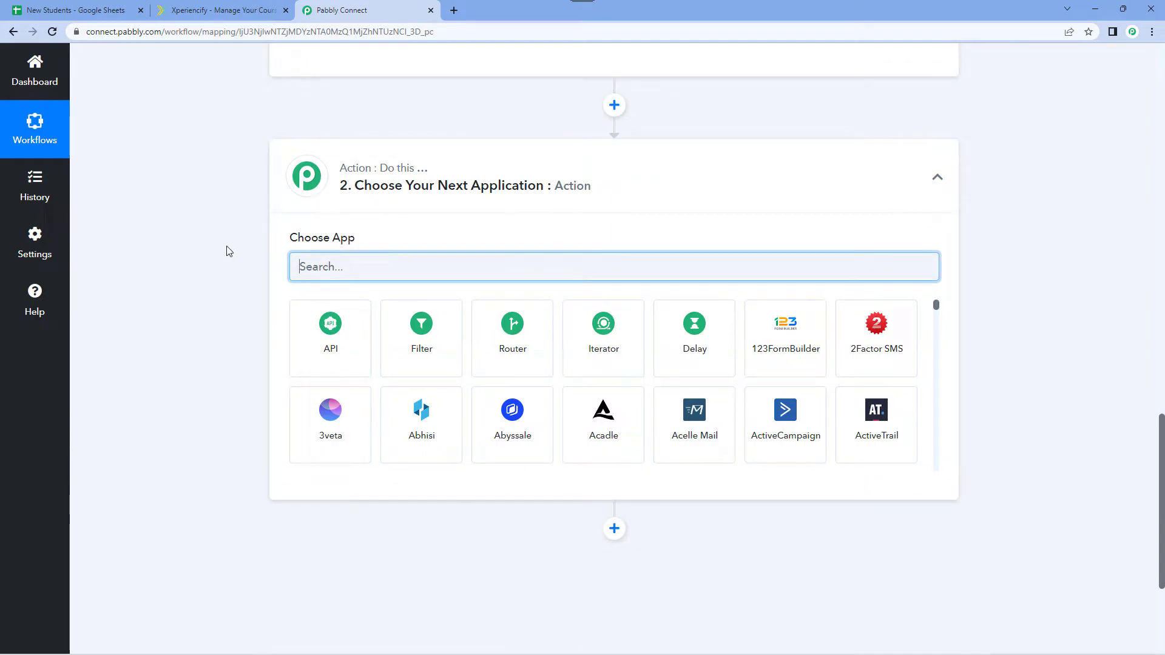
pyautogui.write('Xperi')
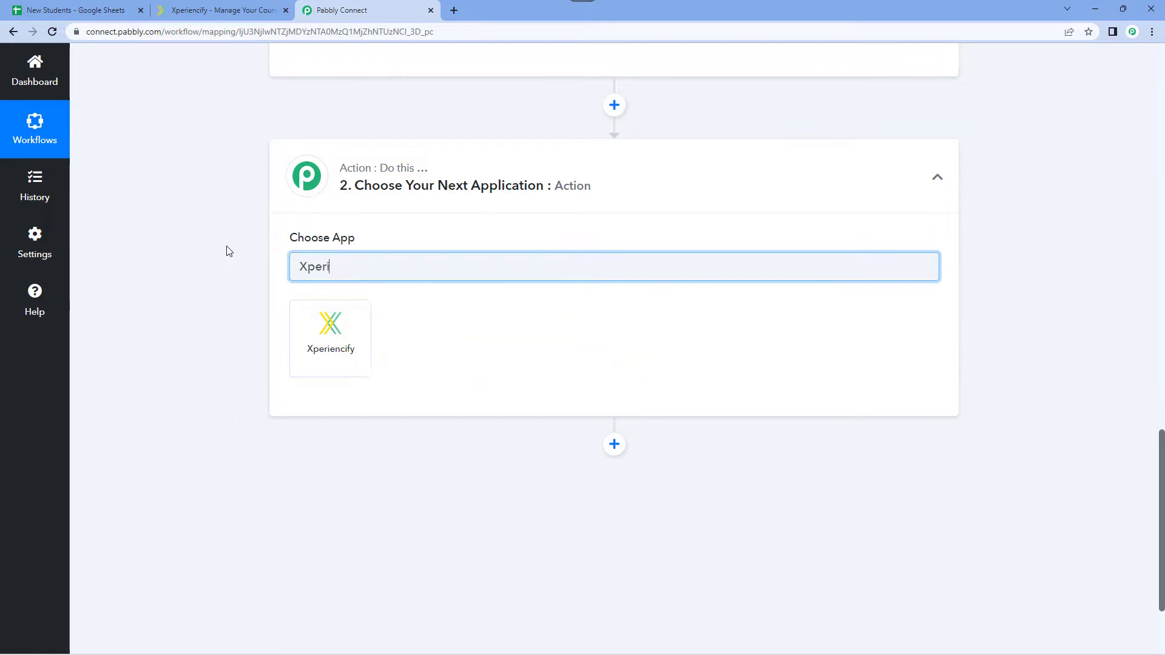
pyautogui.click(364, 330)
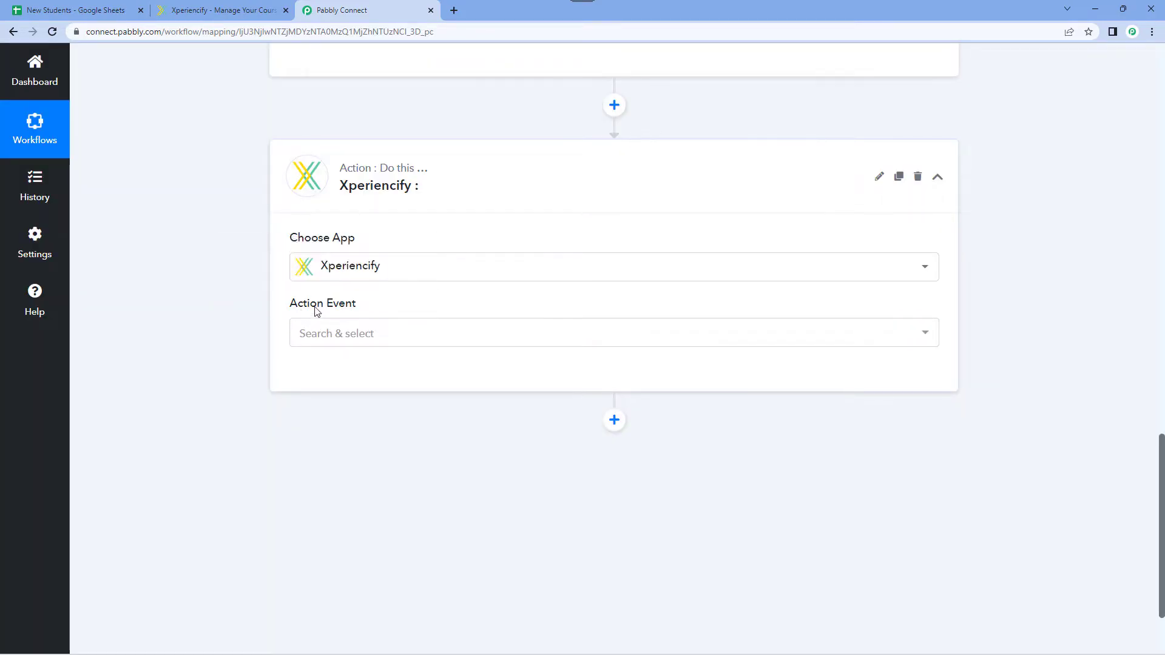
pyautogui.click(398, 333)
pyautogui.scroll(-2, 224, 338)
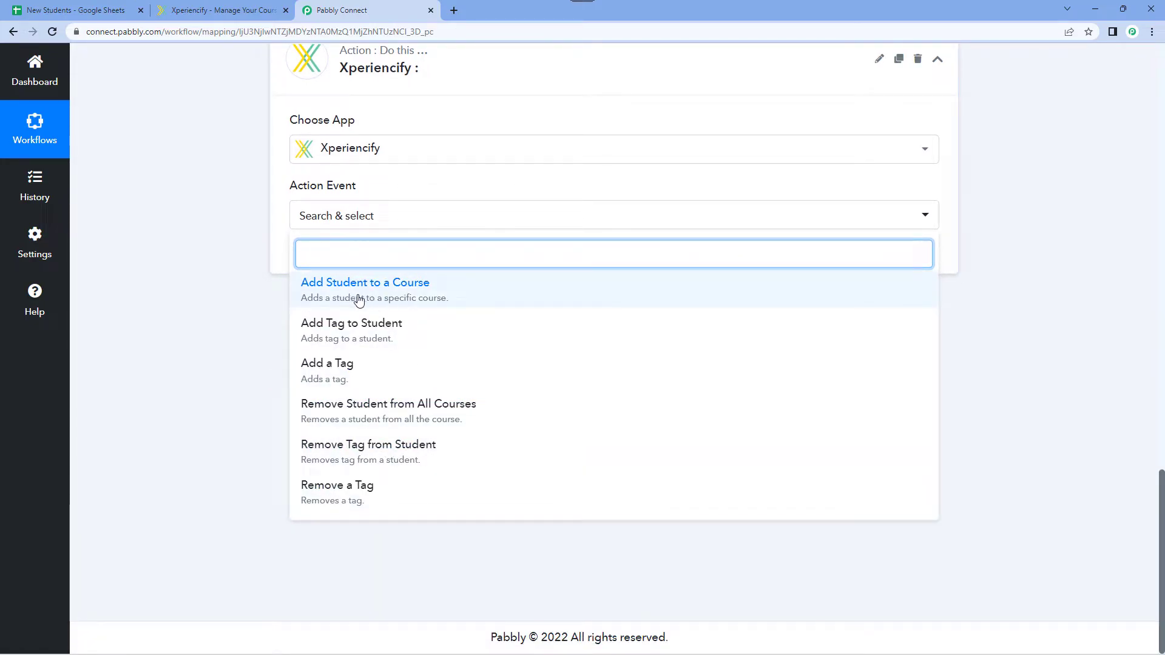
pyautogui.click(421, 299)
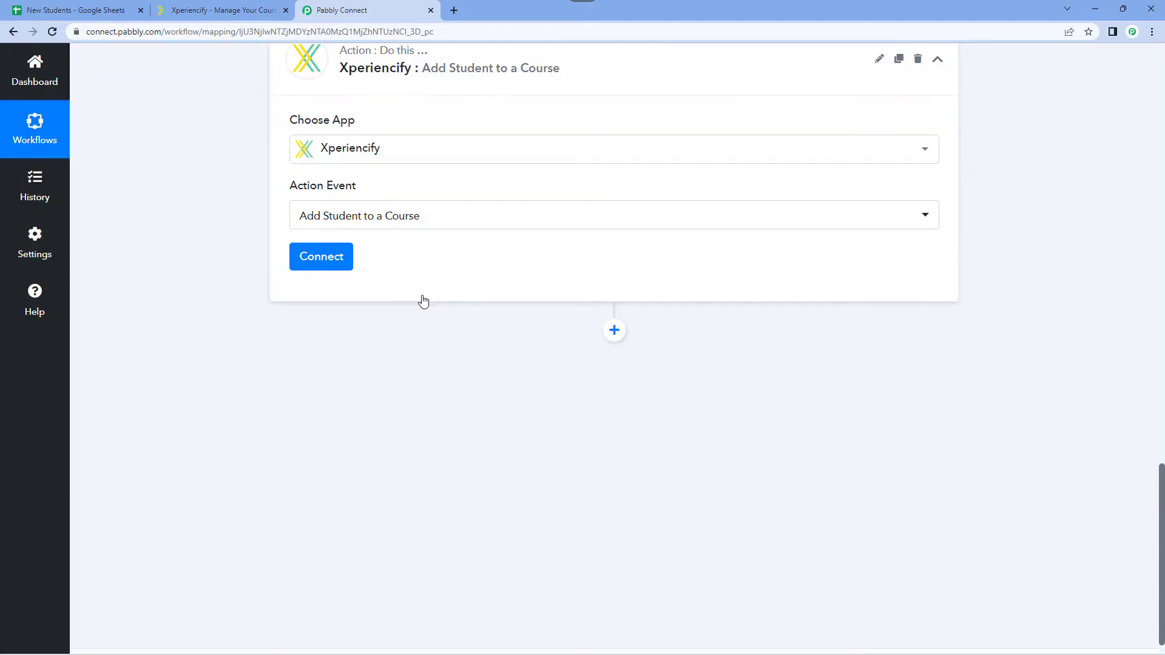
# Start connecting the Xperiencify account with the Add New Connection option.
pyautogui.scroll(1, 408, 315)
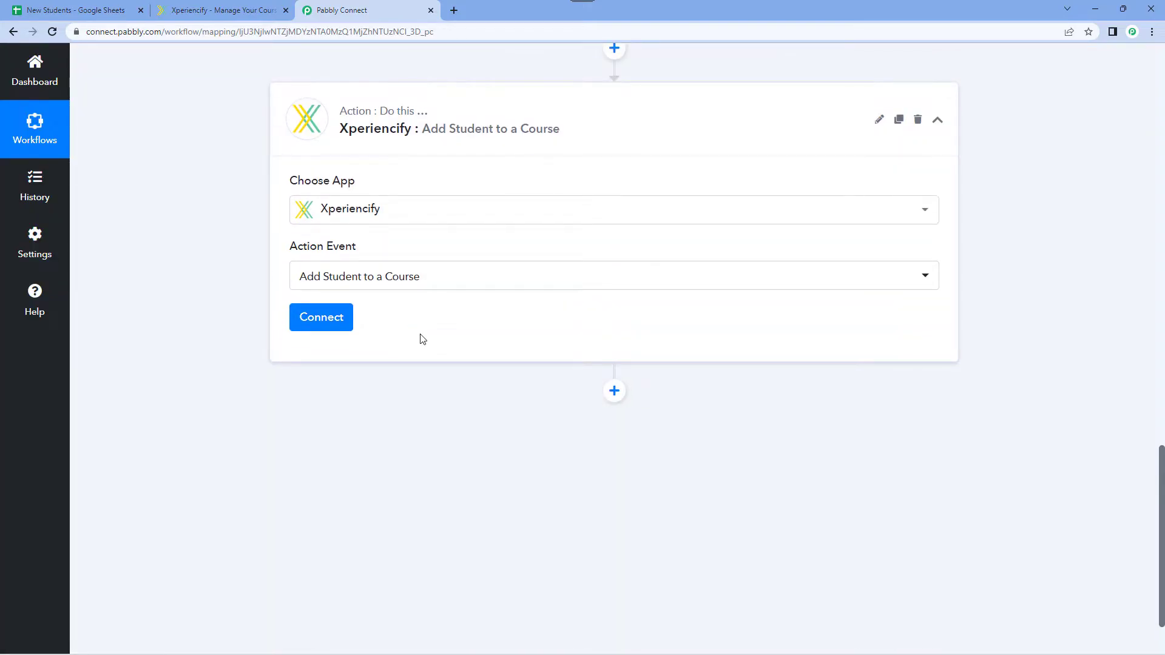
pyautogui.click(333, 320)
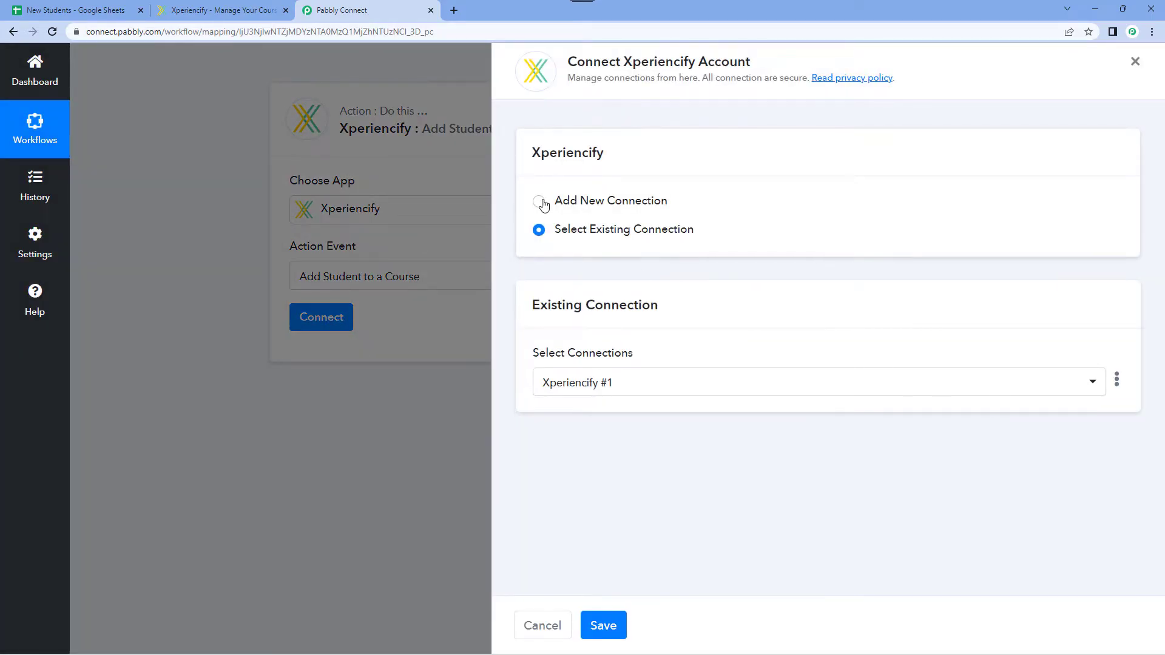
pyautogui.click(539, 201)
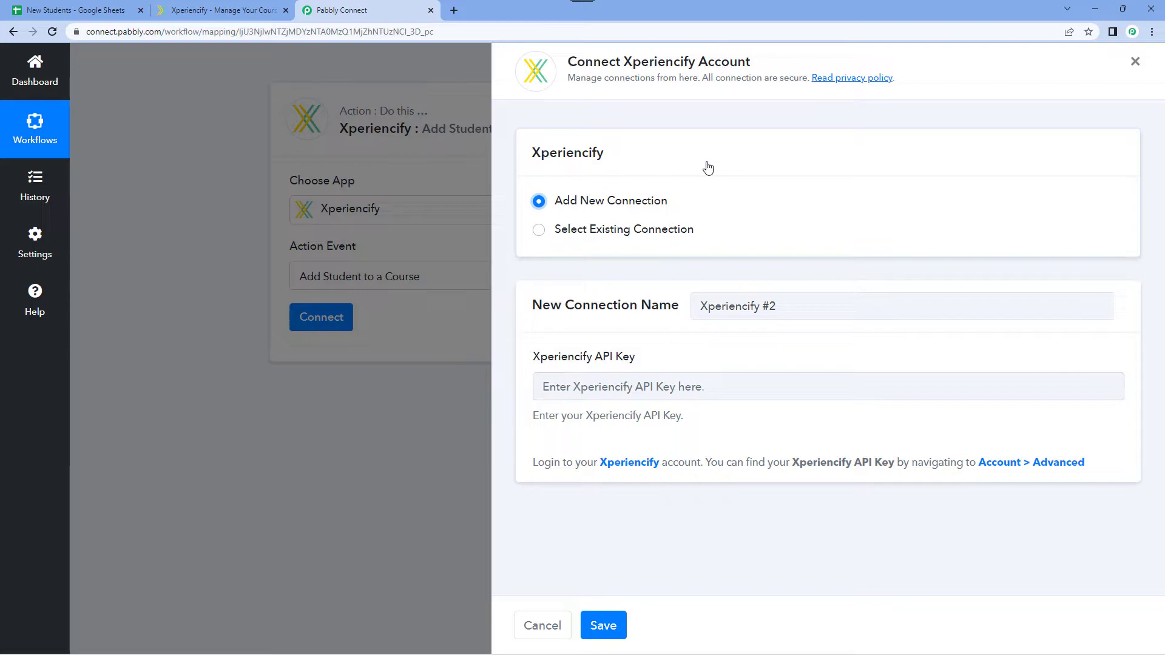
pyautogui.moveTo(636, 362); pyautogui.dragTo(592, 361)
pyautogui.click(652, 346)
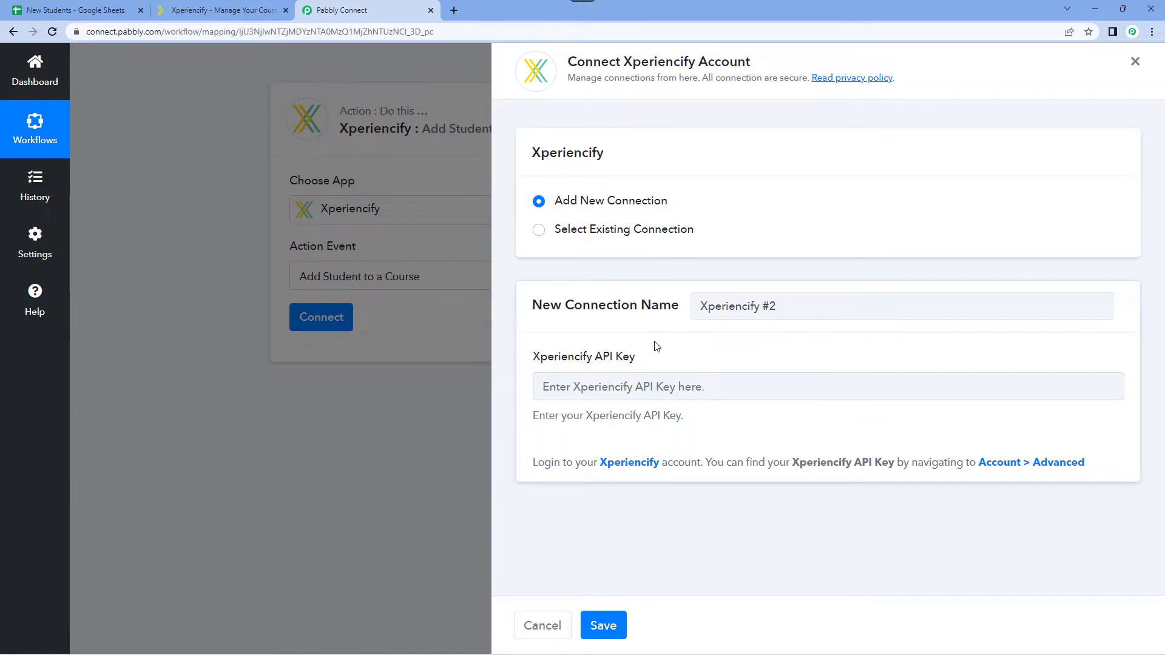
# Switch to Xperiencify and open the account's Advanced settings at the API section.
pyautogui.moveTo(533, 463); pyautogui.dragTo(1086, 460)
pyautogui.click(996, 445)
pyautogui.click(245, 8)
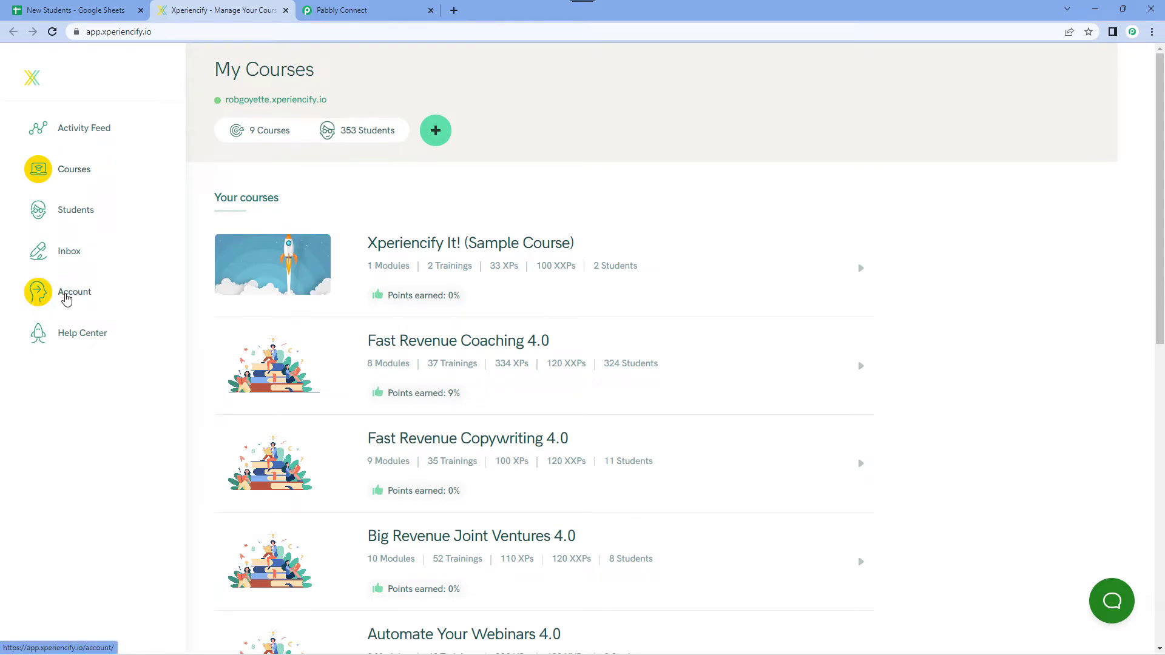
pyautogui.click(67, 299)
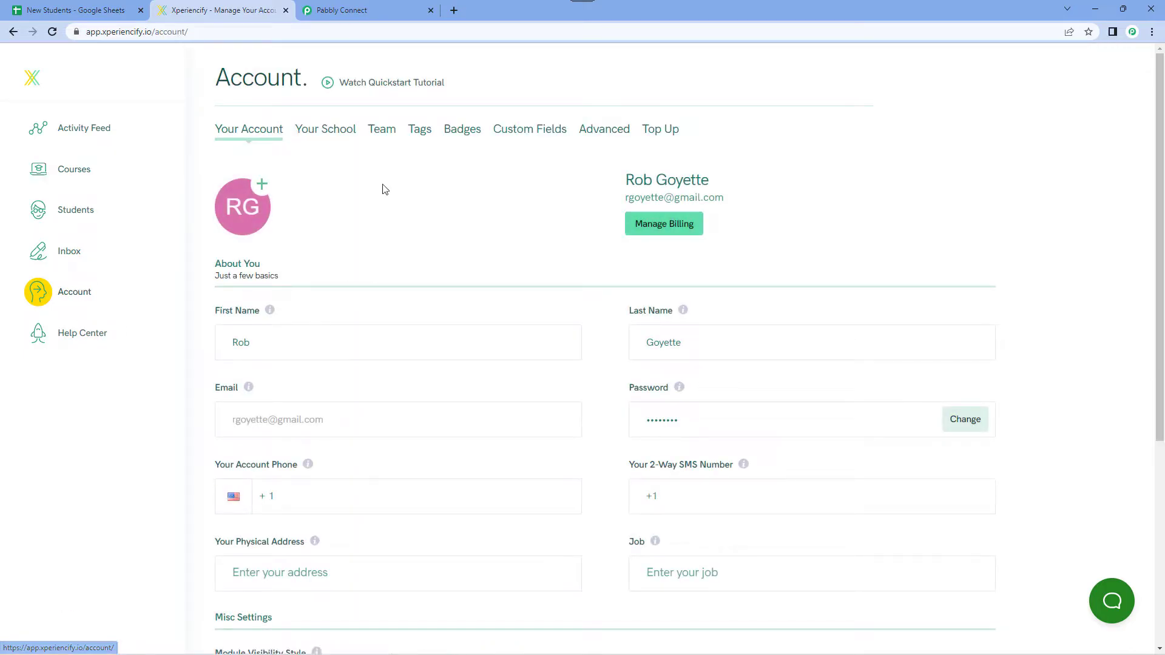
pyautogui.click(597, 130)
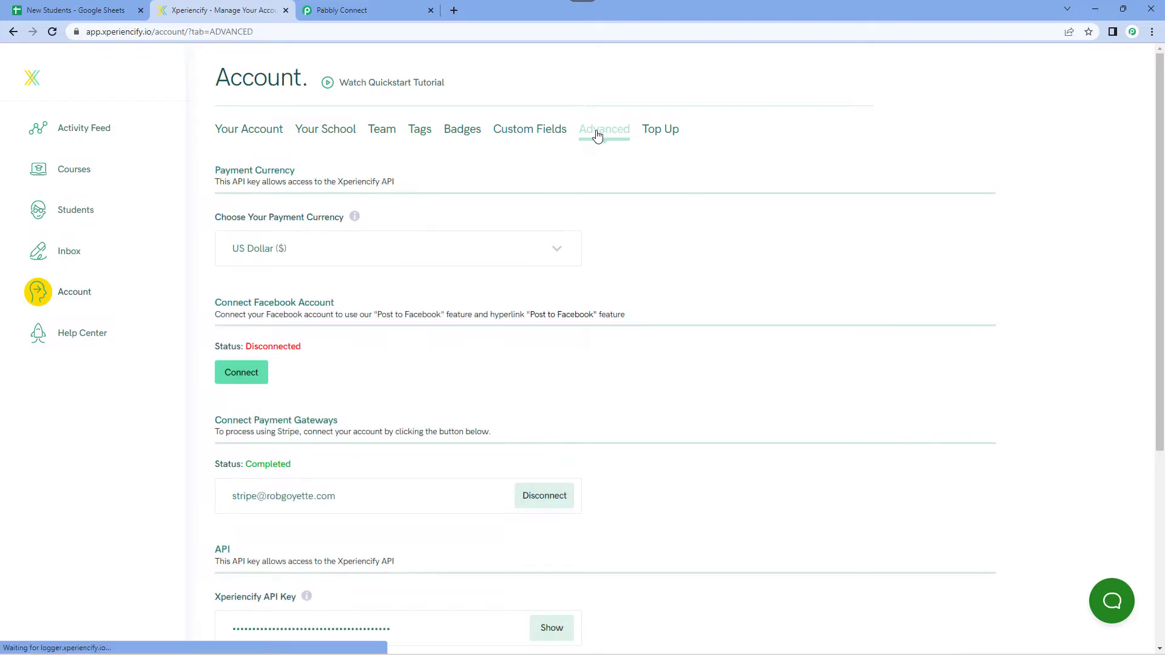
pyautogui.scroll(-2, 501, 246)
pyautogui.scroll(-2, 501, 246)
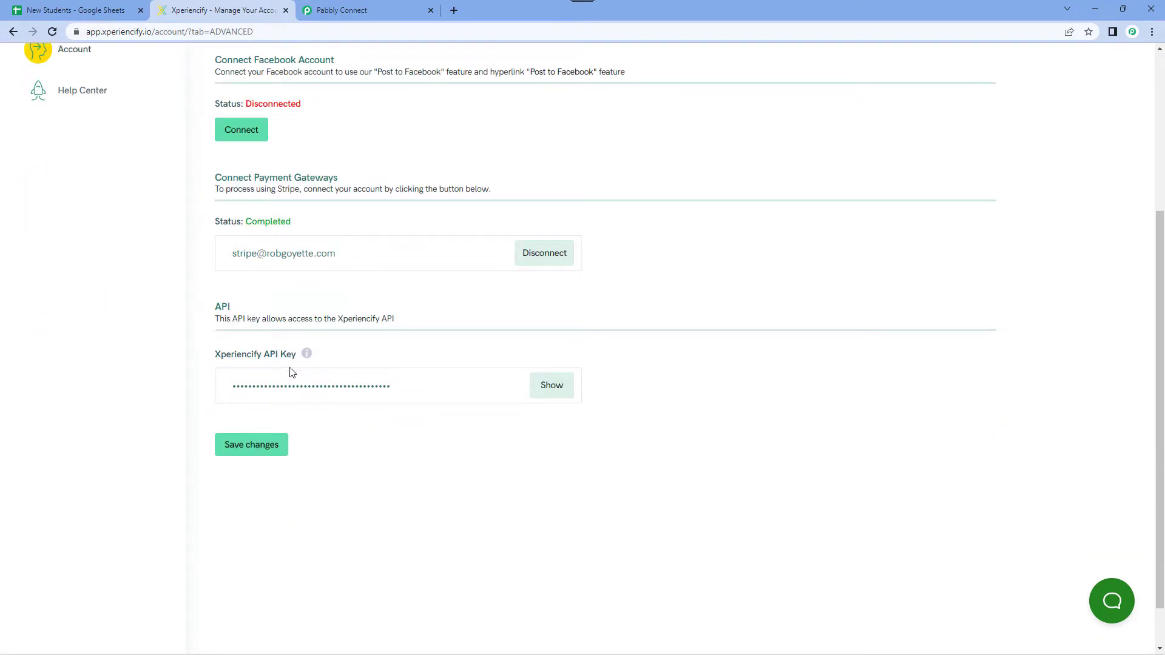
# Try to copy the masked Xperiencify API key and paste it into Pabbly Connect's Xperiencify API Key field.
pyautogui.moveTo(407, 387); pyautogui.dragTo(234, 398)
pyautogui.rightClick(255, 396)
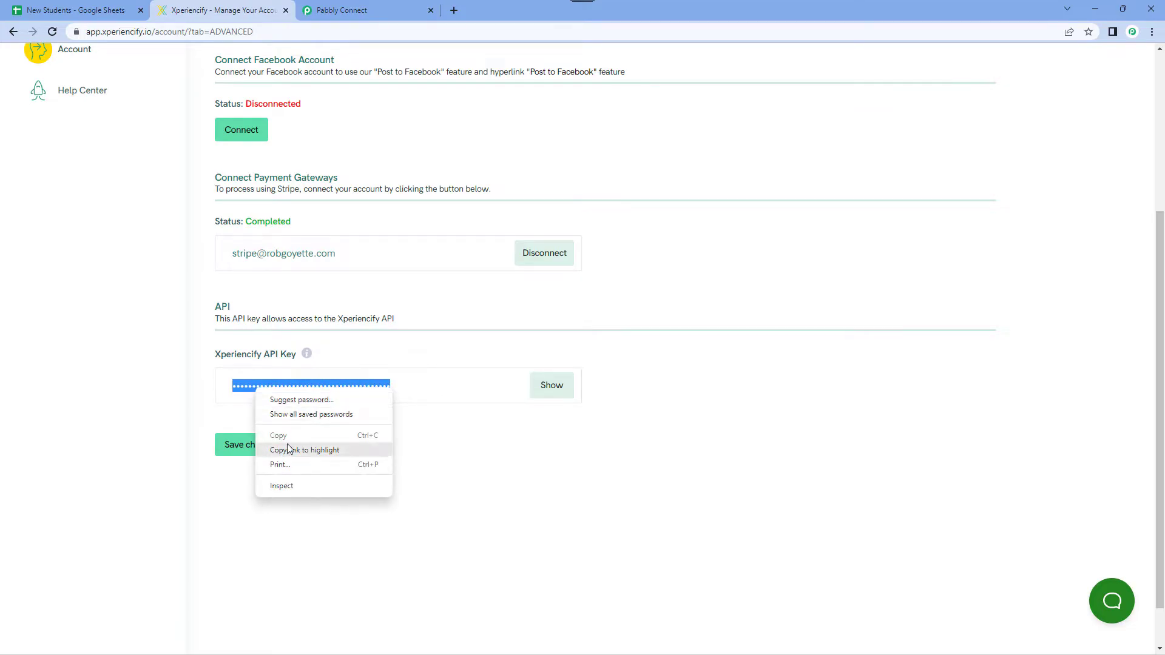
pyautogui.click(410, 390)
pyautogui.moveTo(391, 387); pyautogui.dragTo(231, 386)
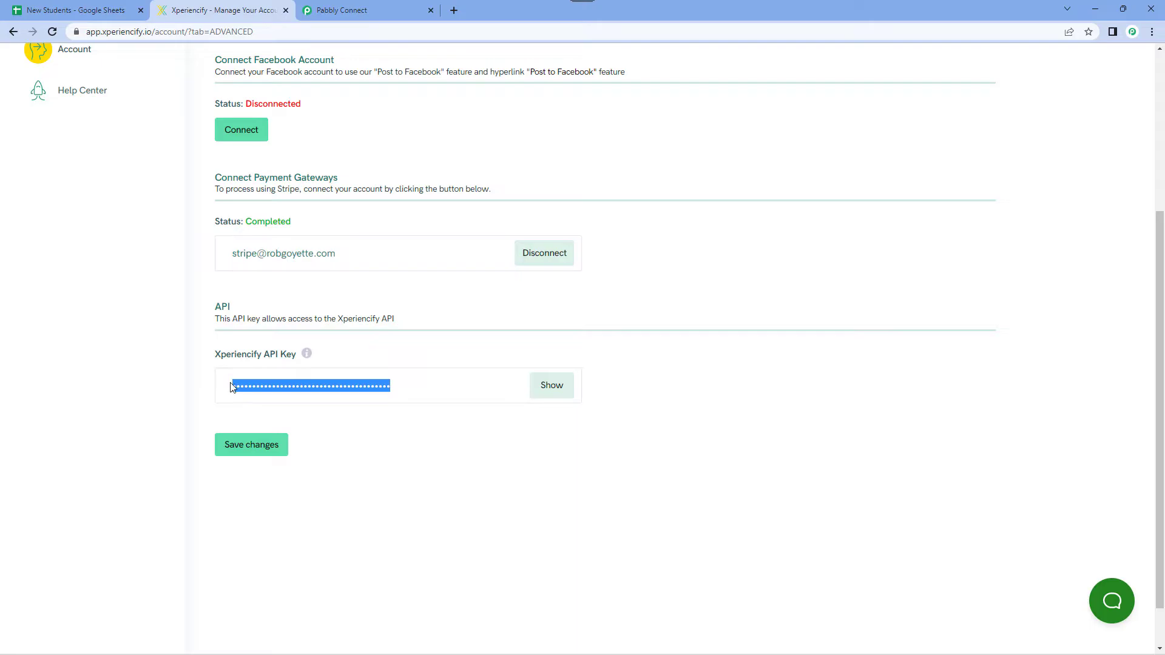
pyautogui.click(391, 7)
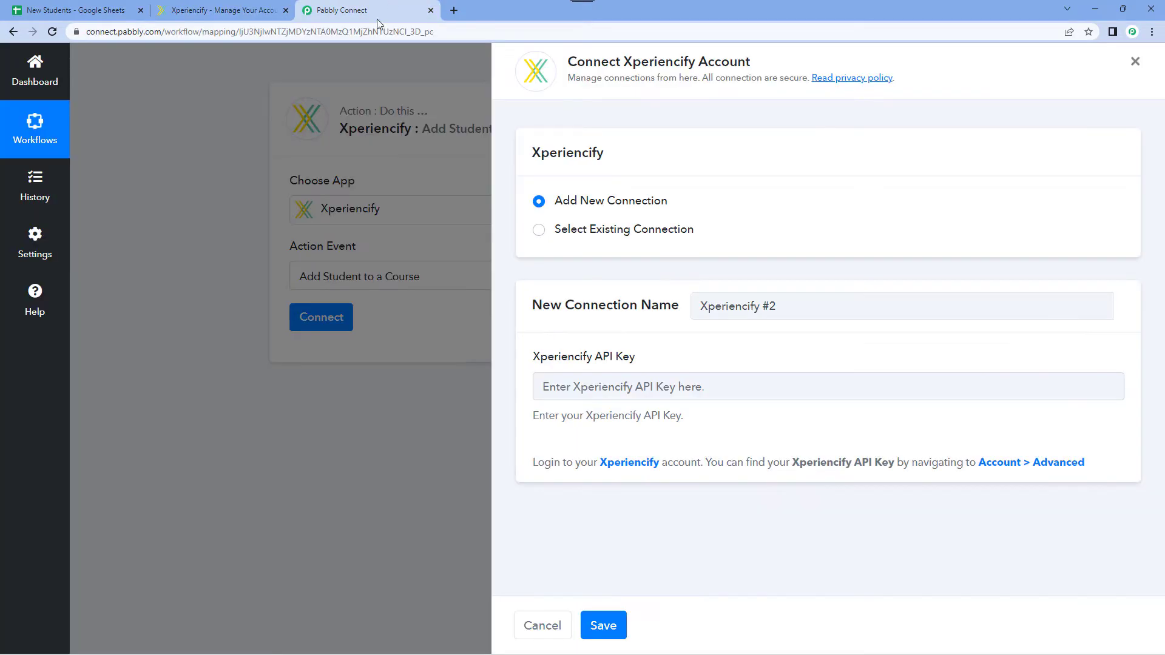
pyautogui.click(614, 388)
pyautogui.hotkey('ctrl', 'v')
pyautogui.hotkey('ctrl', 'z')
# Reveal and copy the API key in Xperiencify, paste it into Pabbly Connect's Xperiencify API Key field, and save the connection.
pyautogui.click(206, 9)
pyautogui.click(552, 386)
pyautogui.moveTo(452, 387); pyautogui.dragTo(234, 394)
pyautogui.hotkey('ctrl', 'c')
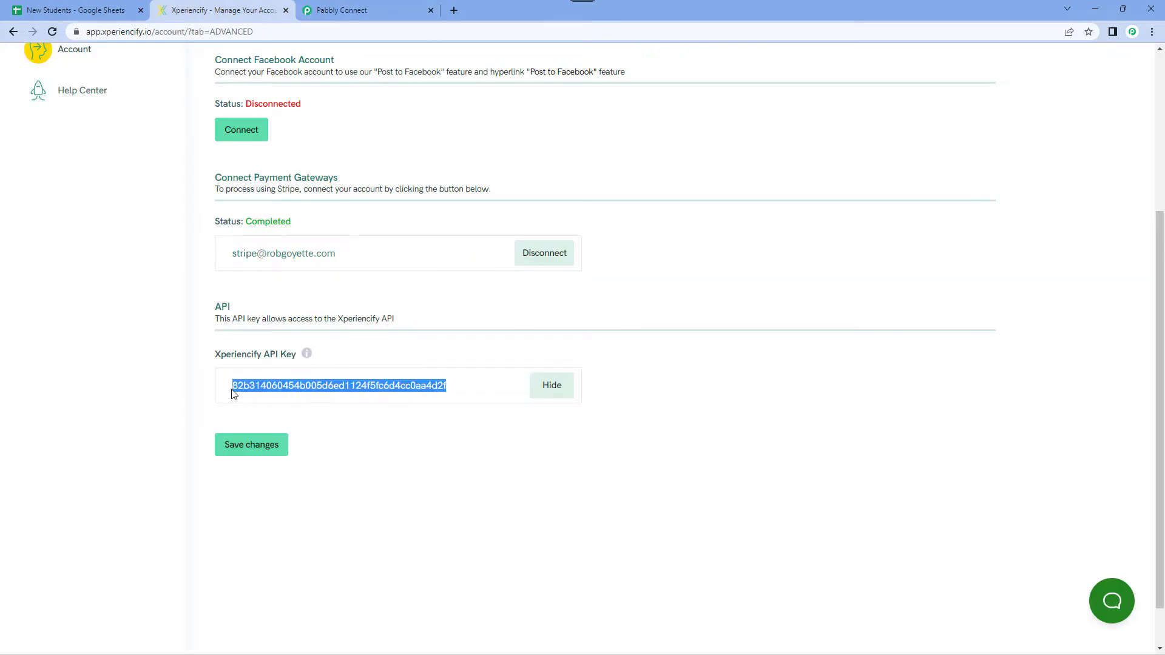
pyautogui.click(429, 4)
pyautogui.hotkey('ctrl', 'v')
pyautogui.click(668, 362)
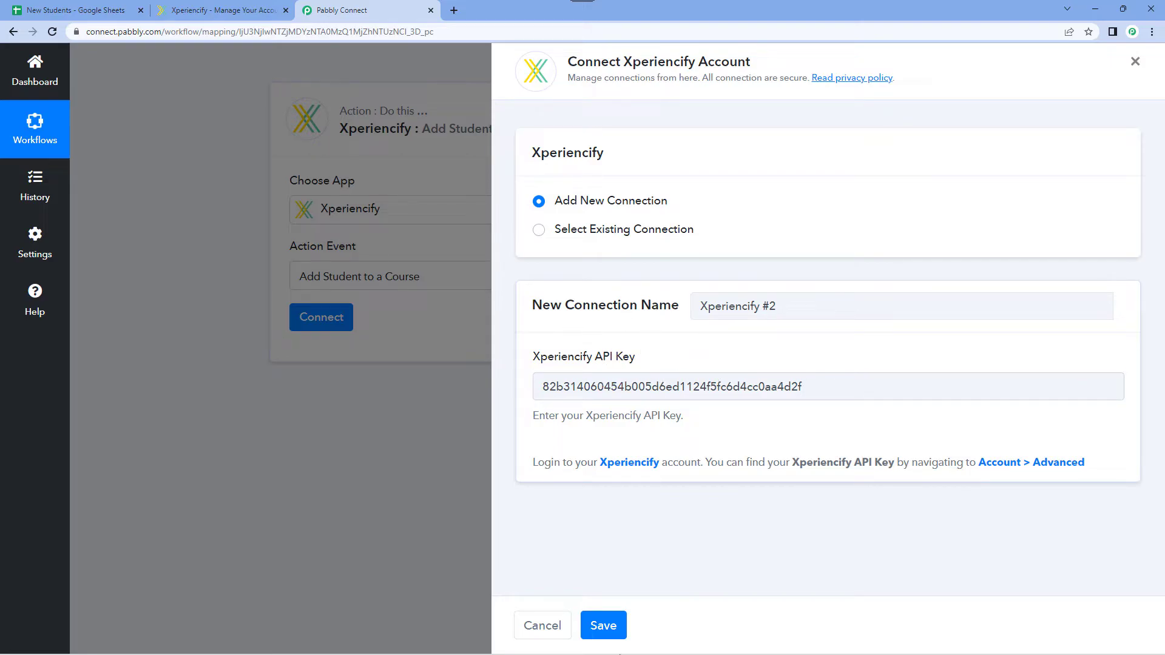
pyautogui.click(609, 628)
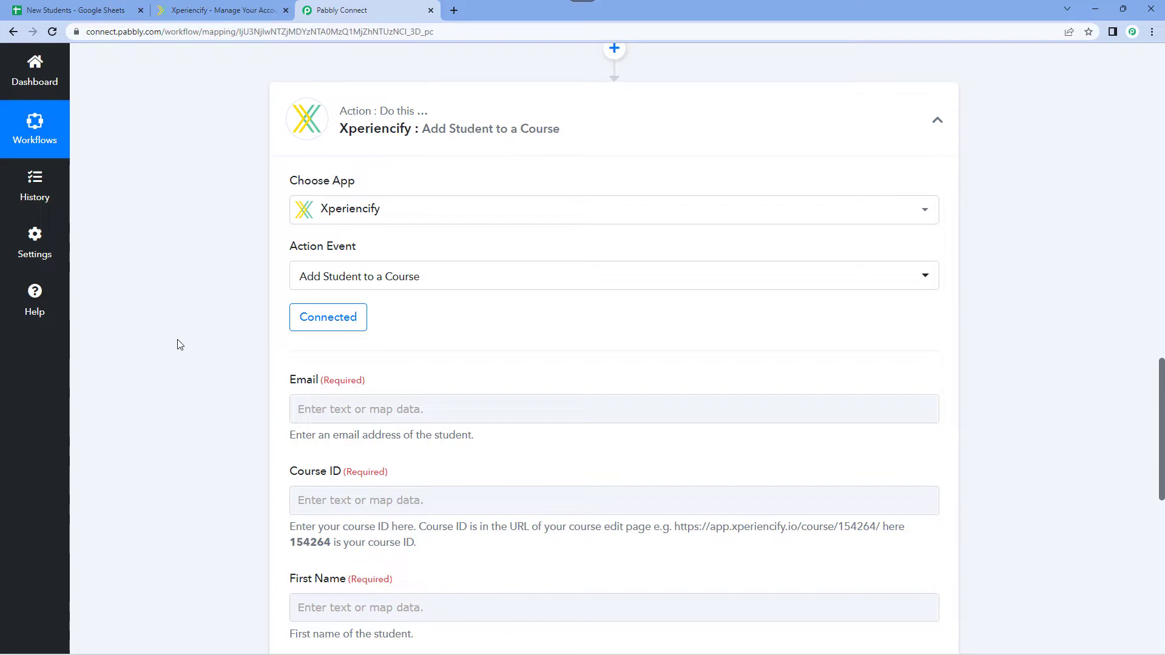
# Examine the Add Student to a Course fields and compare the captured Email value in the Google Sheets response with the New Students sheet.
pyautogui.scroll(-4, 180, 345)
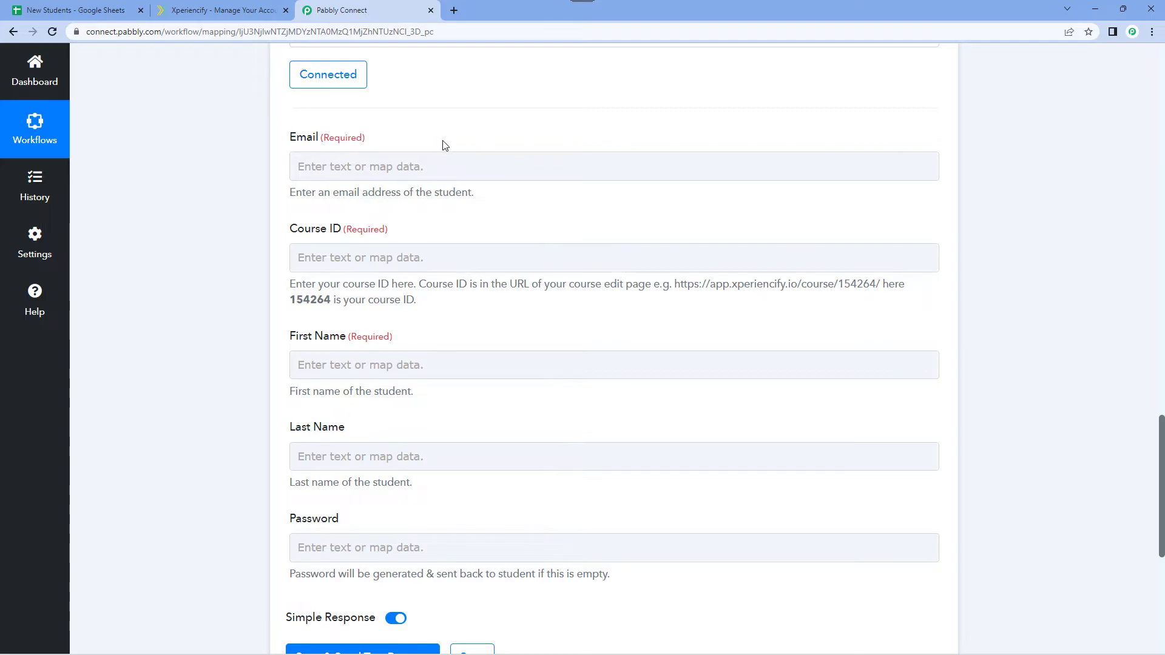
pyautogui.scroll(10, 445, 145)
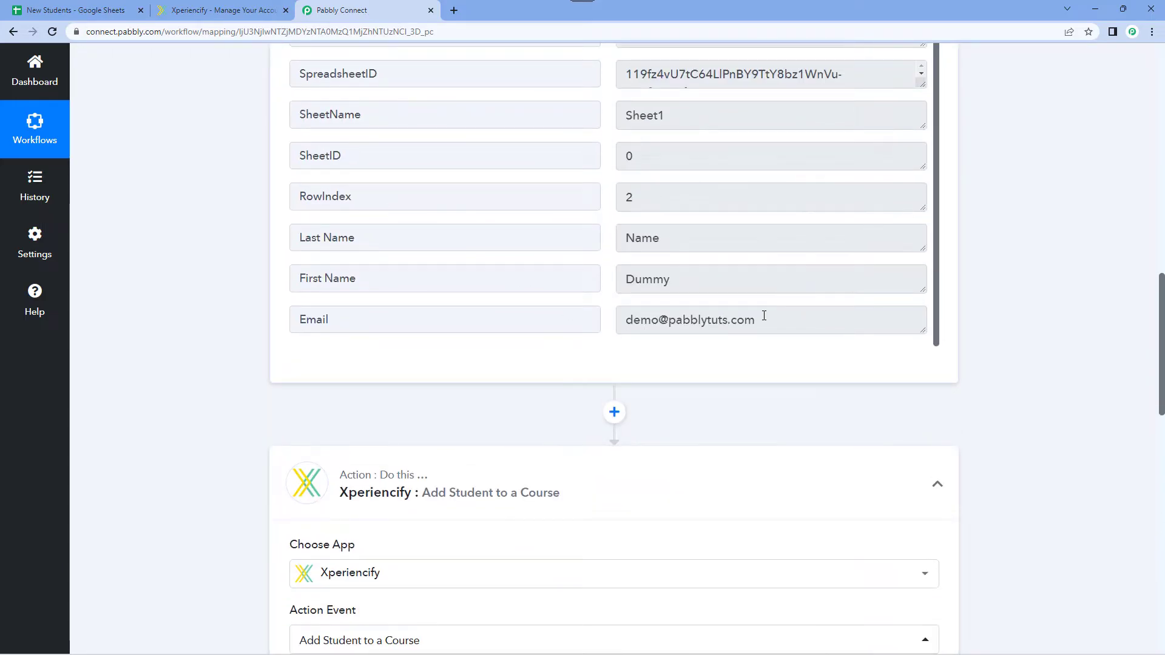
pyautogui.moveTo(763, 315); pyautogui.dragTo(576, 316)
pyautogui.click(76, 9)
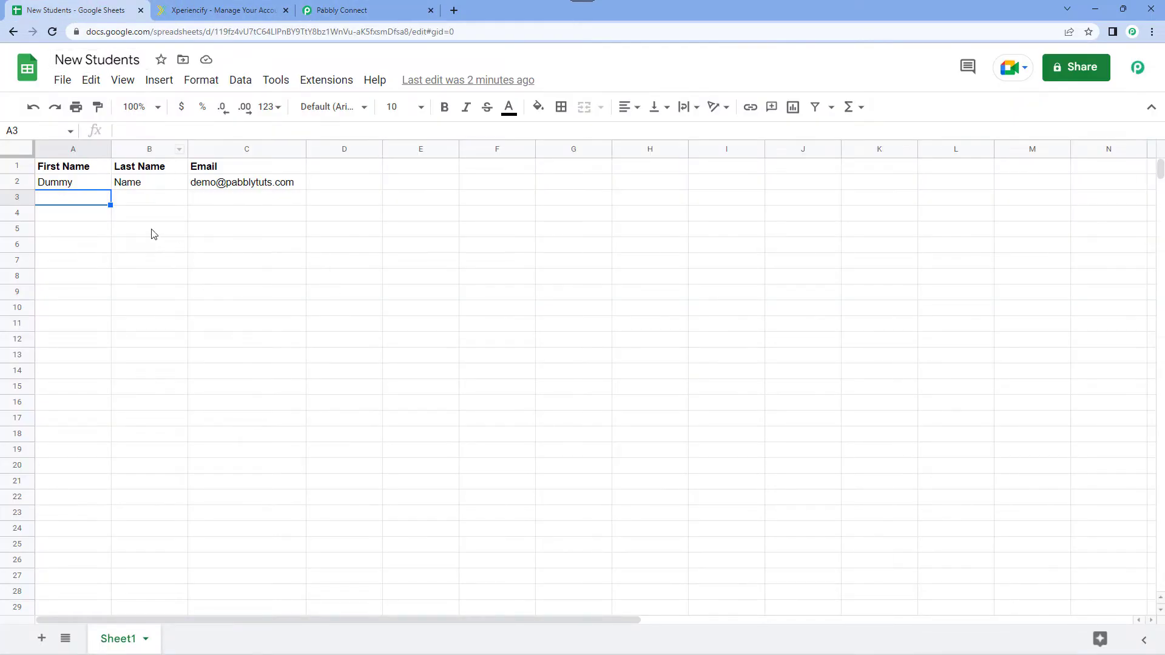
pyautogui.click(352, 10)
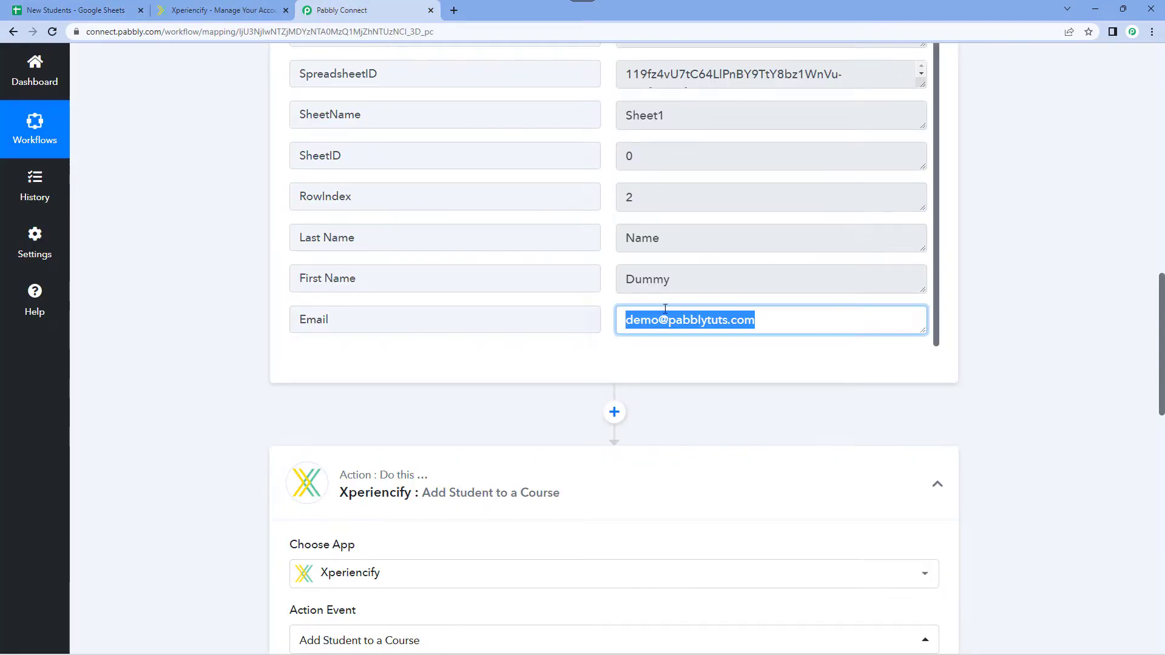
pyautogui.click(611, 307)
pyautogui.moveTo(781, 318); pyautogui.dragTo(596, 302)
pyautogui.click(600, 306)
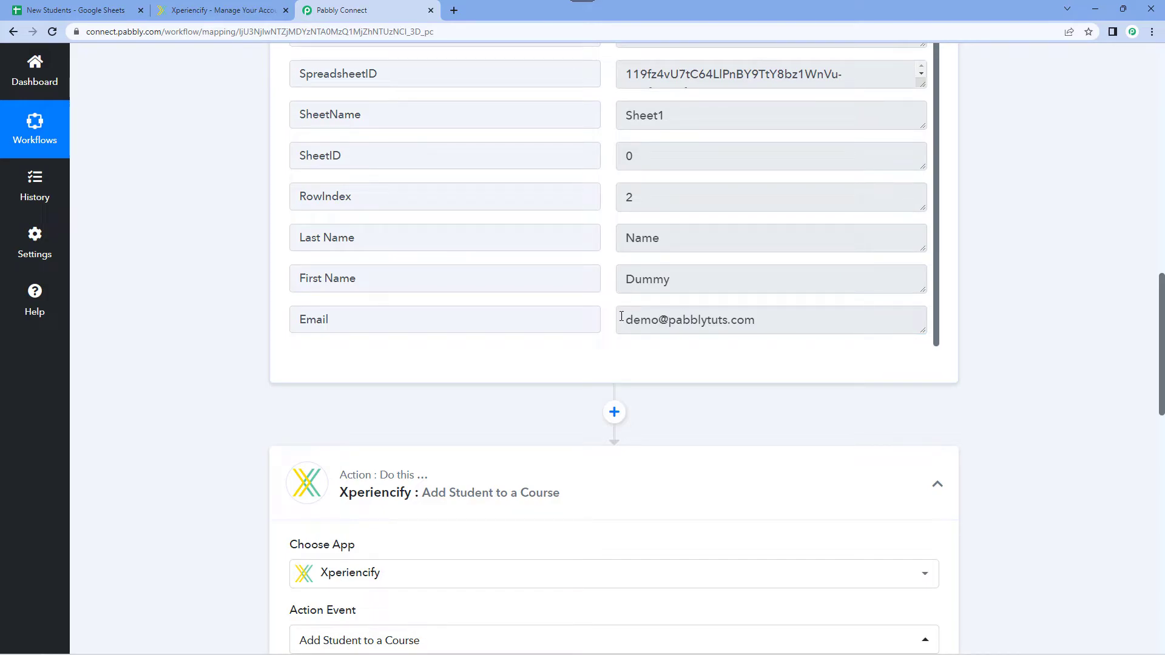
pyautogui.tripleClick(811, 322)
pyautogui.click(811, 322)
# Map the action's Email field to the Email value from the Google Sheets New or Updated Spreadsheet Row step.
pyautogui.scroll(-10, 221, 358)
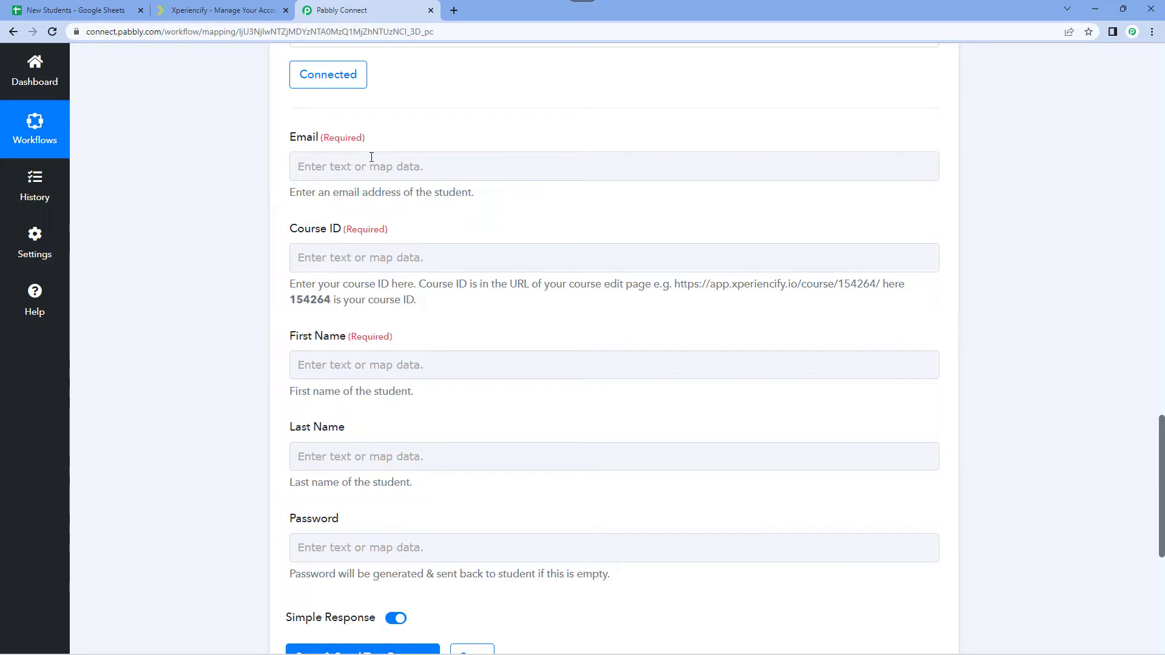
pyautogui.click(327, 158)
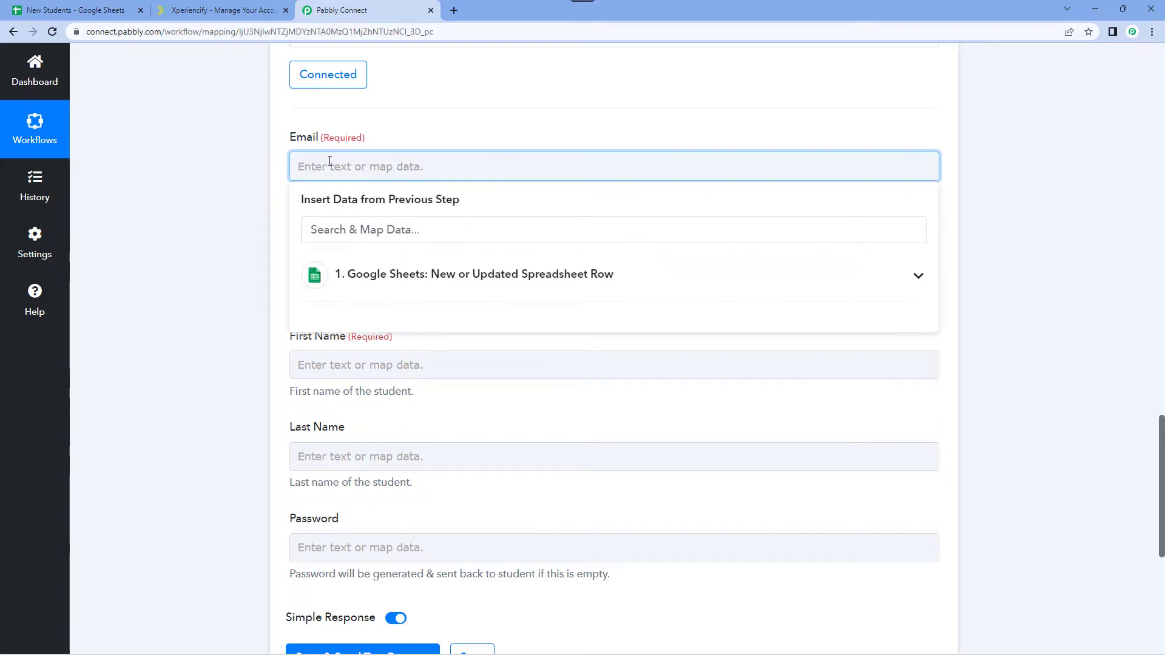
pyautogui.click(452, 274)
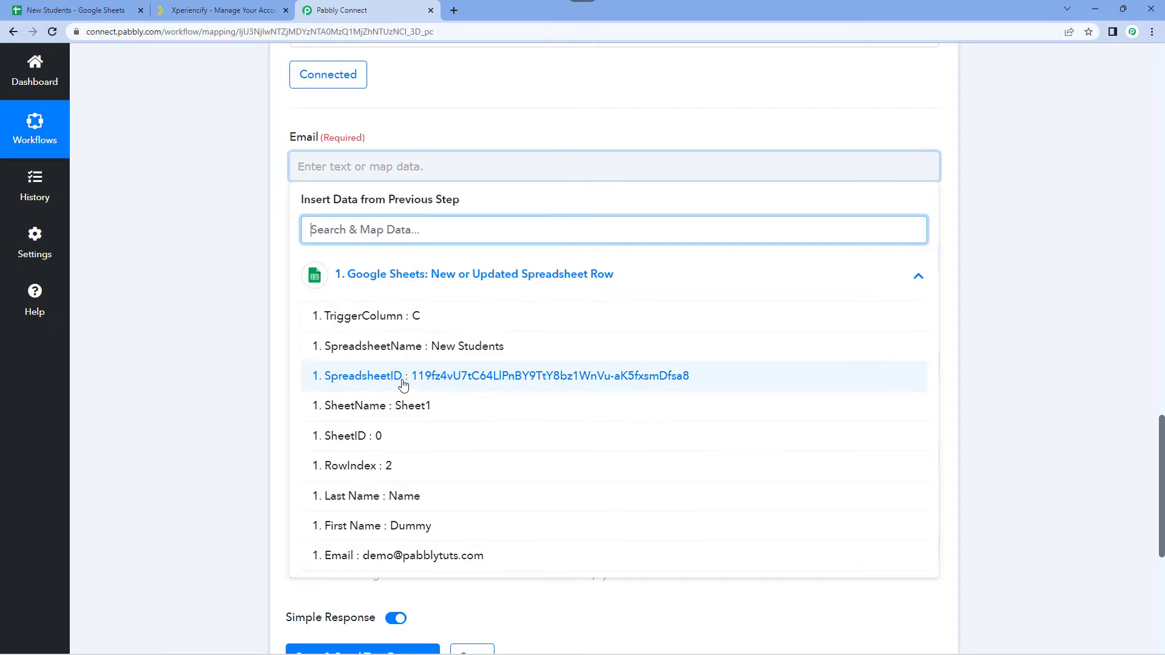
pyautogui.click(361, 562)
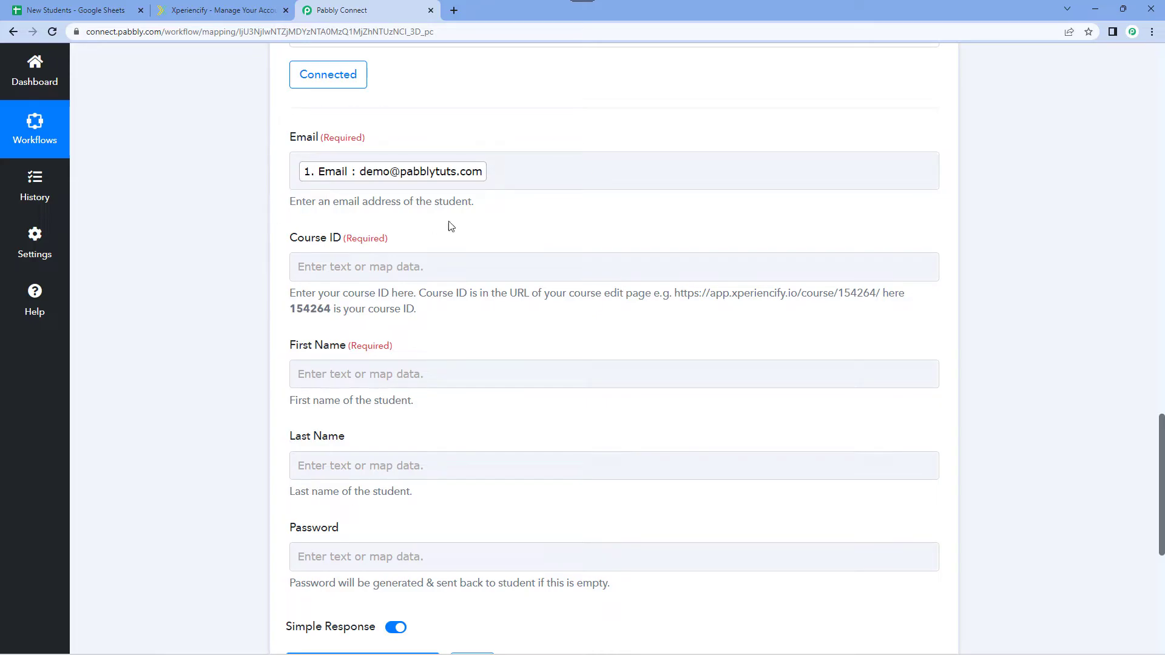
pyautogui.scroll(7, 499, 185)
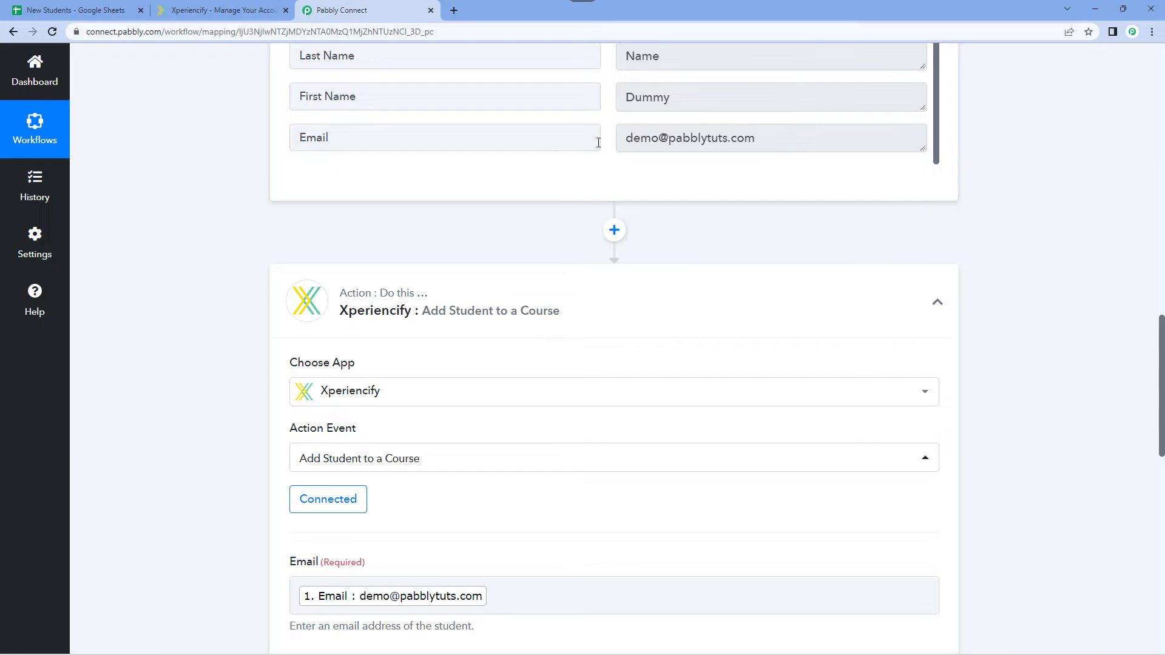
pyautogui.scroll(-6, 530, 122)
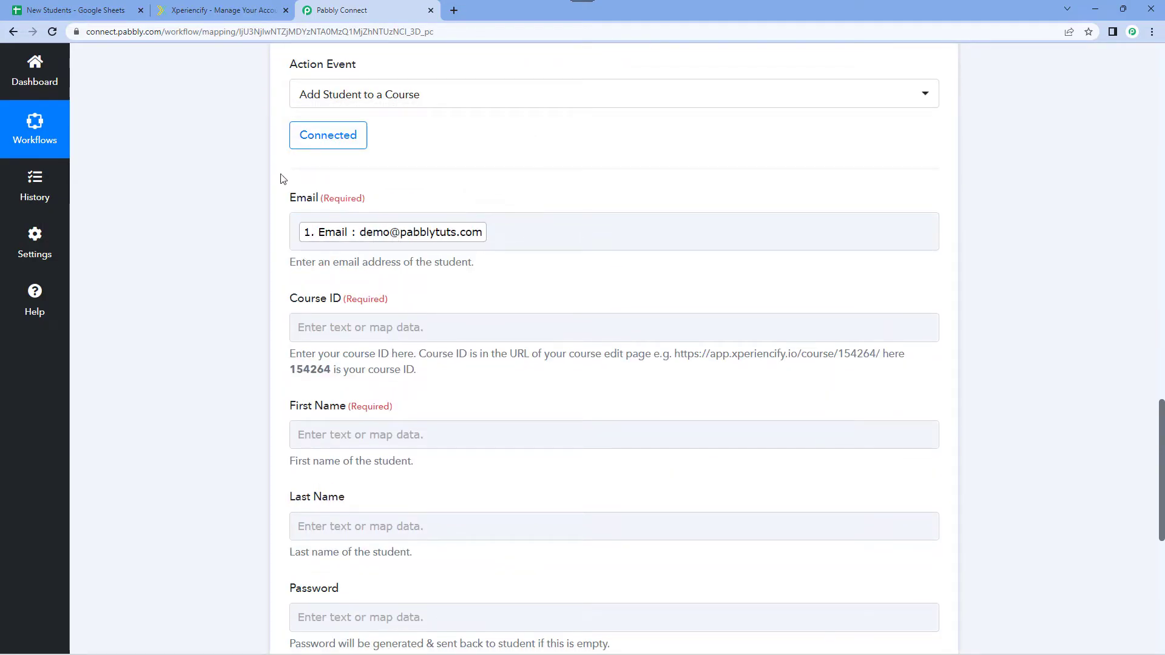
# Open the Xperiencify It! (Sample Course) page in Xperiencify and copy the course ID 154263 from its URL.
pyautogui.scroll(-3, 428, 191)
pyautogui.scroll(1, 291, 171)
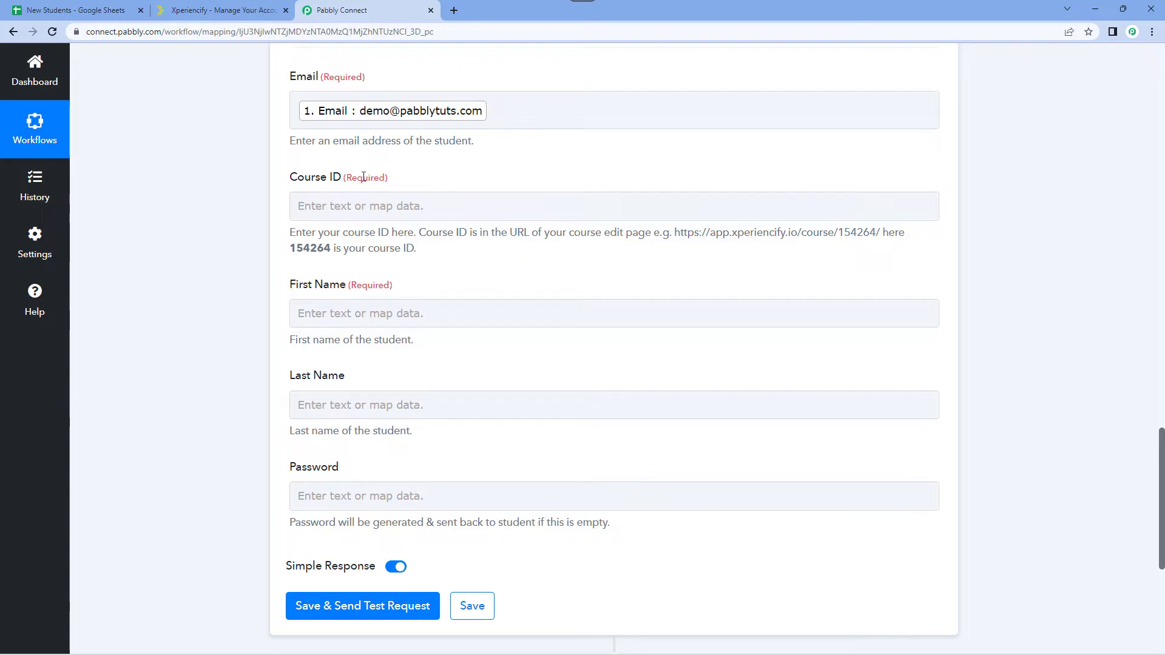
pyautogui.click(200, 12)
pyautogui.scroll(3, 170, 117)
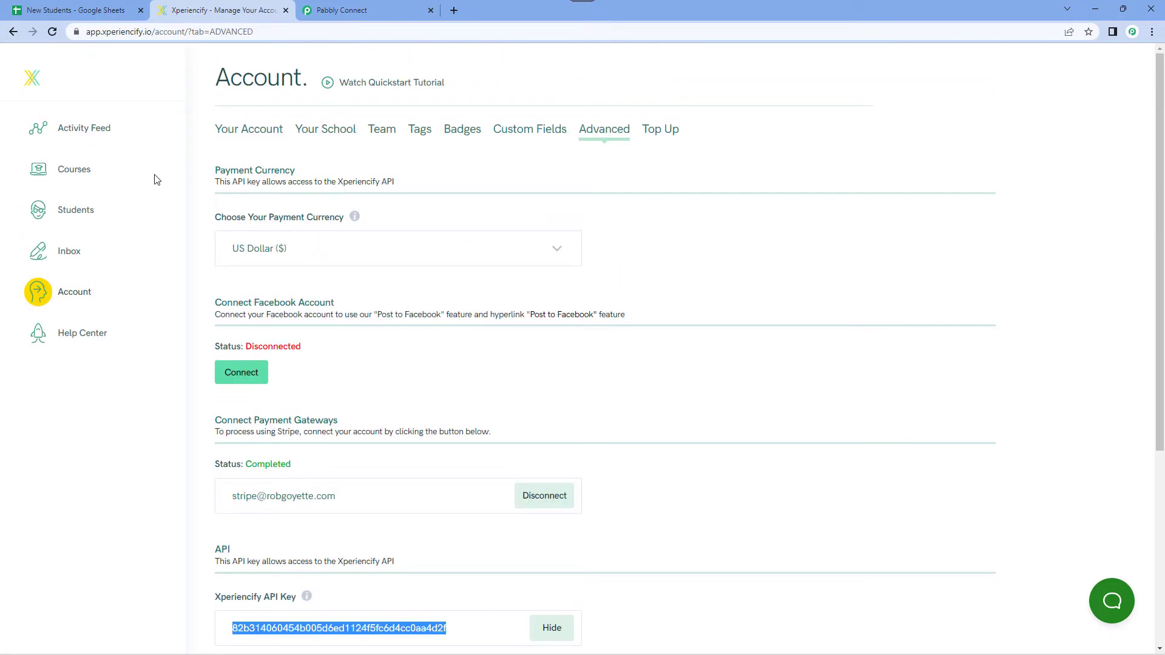
pyautogui.click(84, 174)
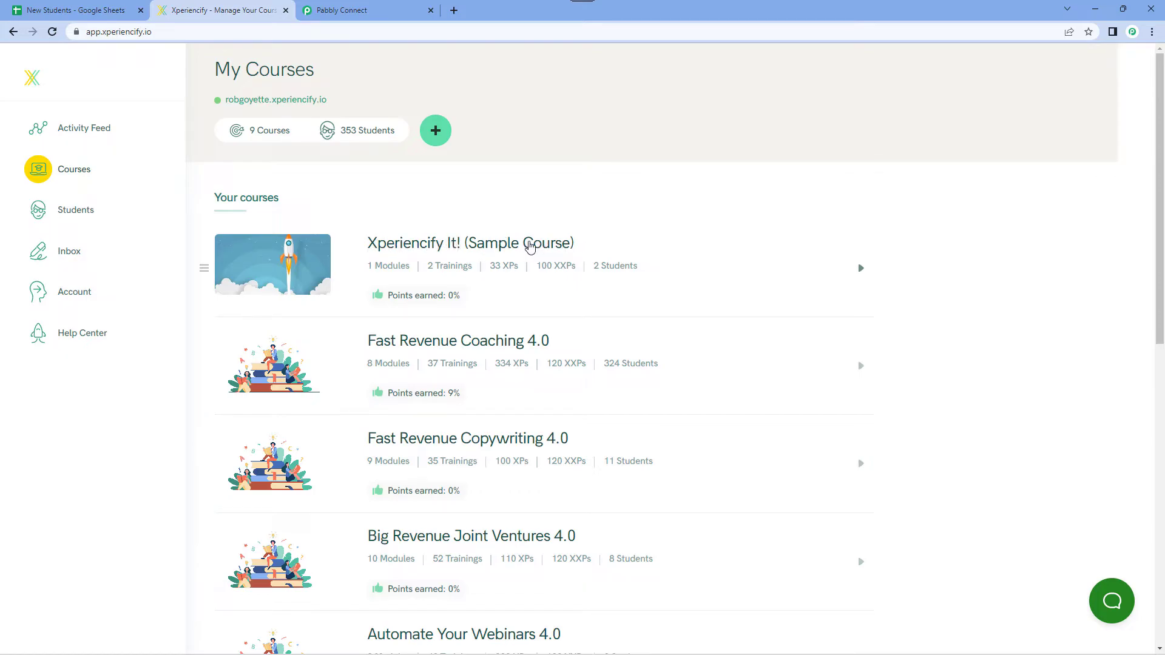
pyautogui.click(429, 248)
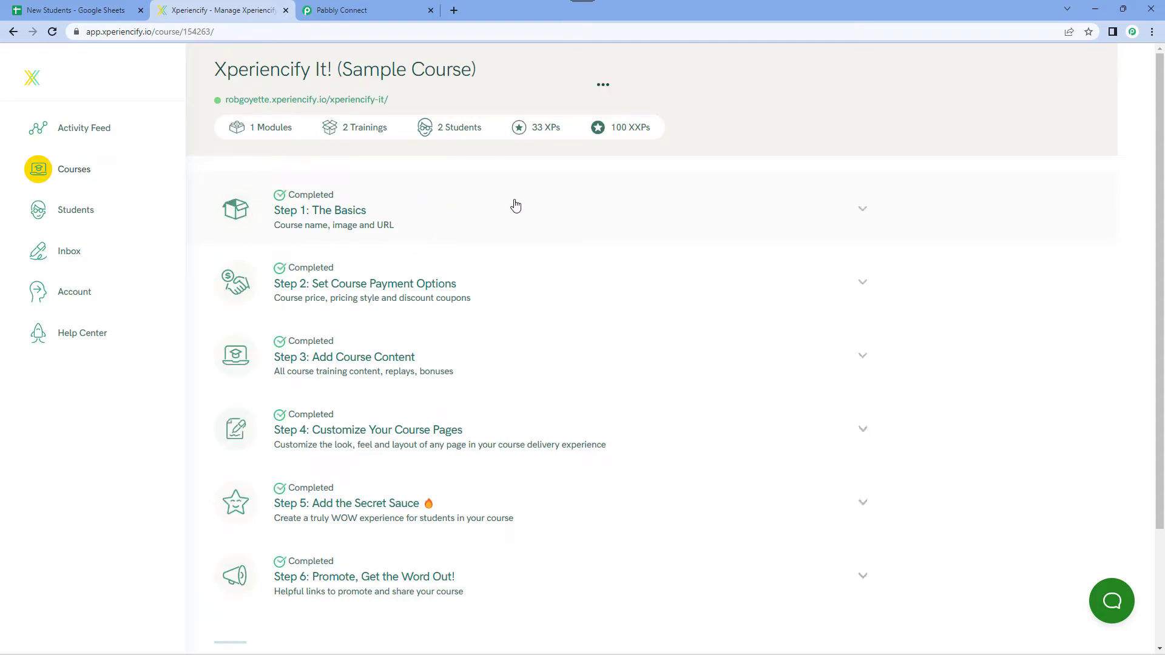
pyautogui.click(183, 33)
pyautogui.doubleClick(218, 33)
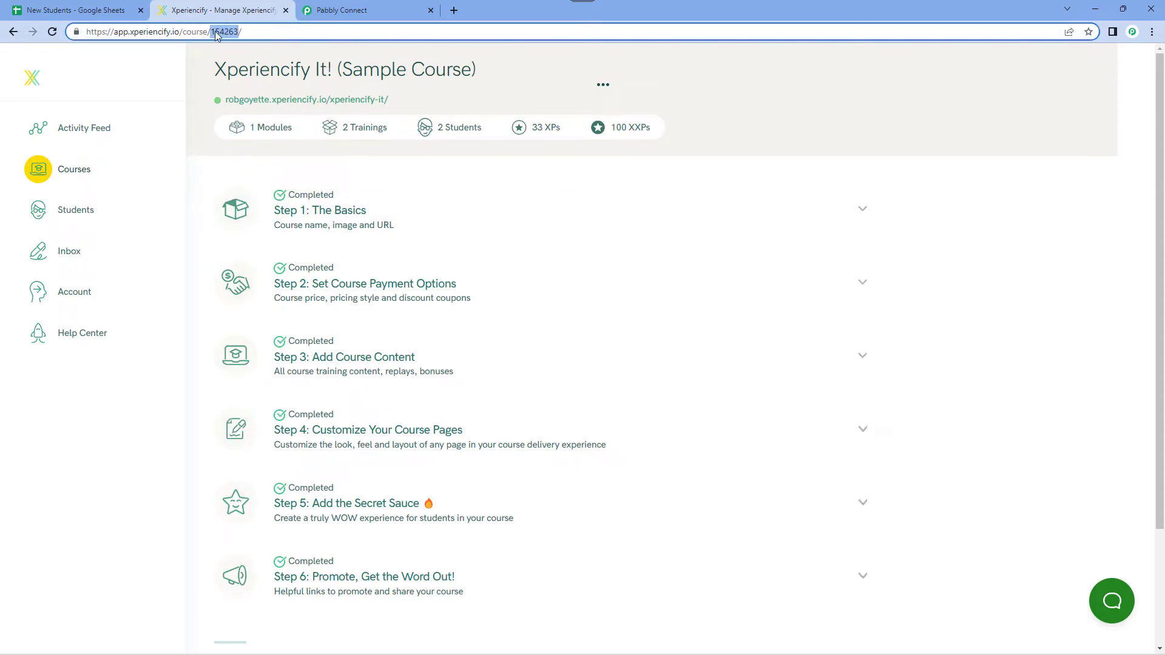
pyautogui.rightClick(223, 36)
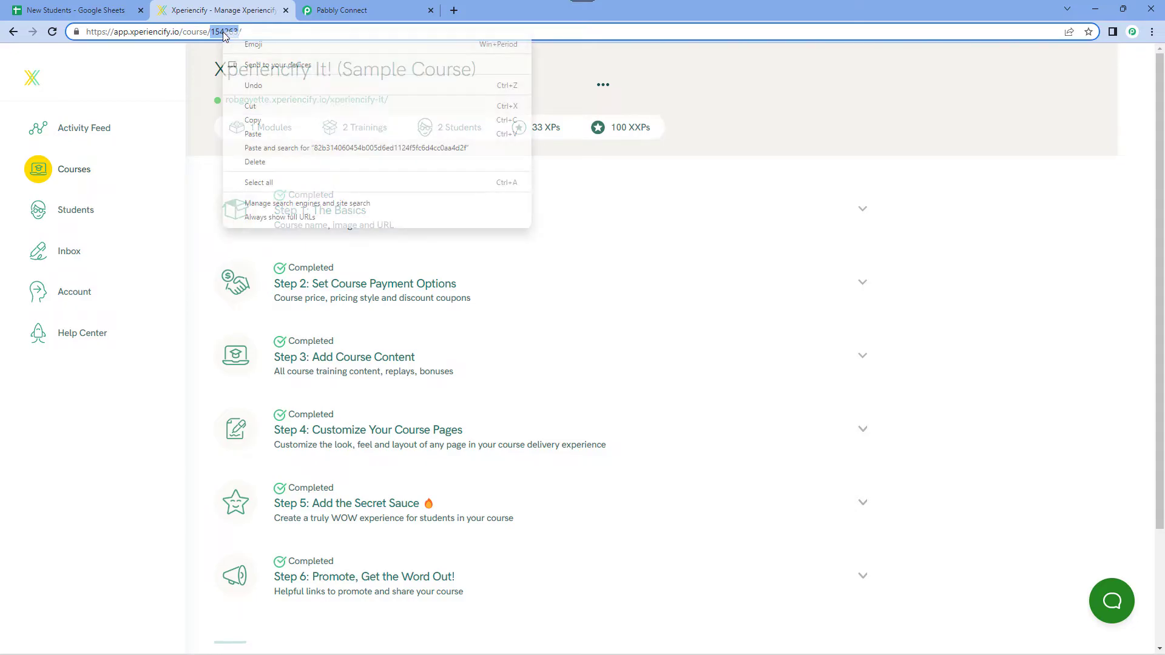
pyautogui.click(245, 120)
pyautogui.click(451, 98)
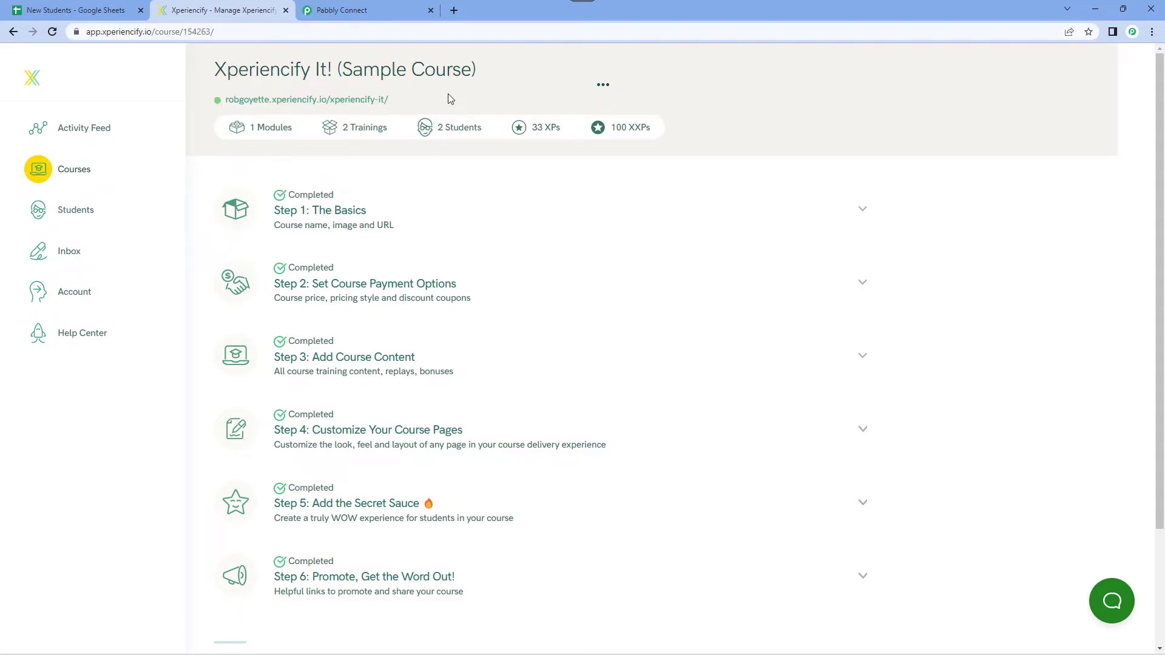
# Switch back to Pabbly Connect and set the action's Course ID to 154263.
pyautogui.click(395, 10)
pyautogui.click(303, 206)
pyautogui.rightClick(312, 208)
pyautogui.click(346, 301)
pyautogui.click(239, 193)
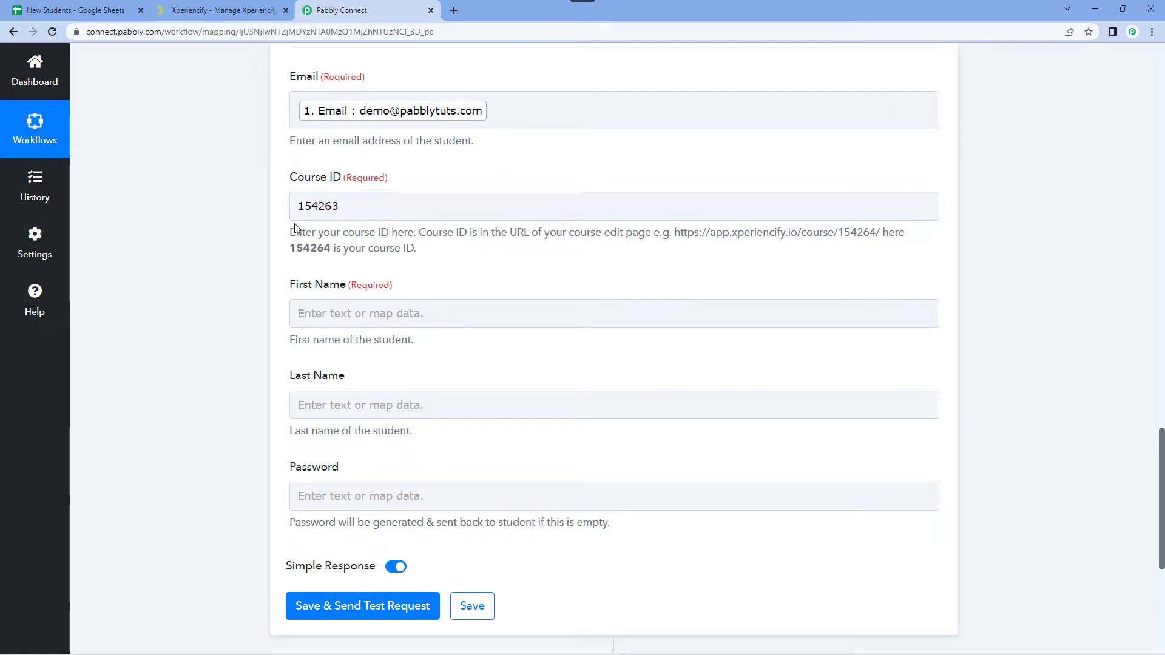
# Map the action's First Name field to the First Name value from the Google Sheets New or Updated Spreadsheet Row step.
pyautogui.scroll(-1, 257, 224)
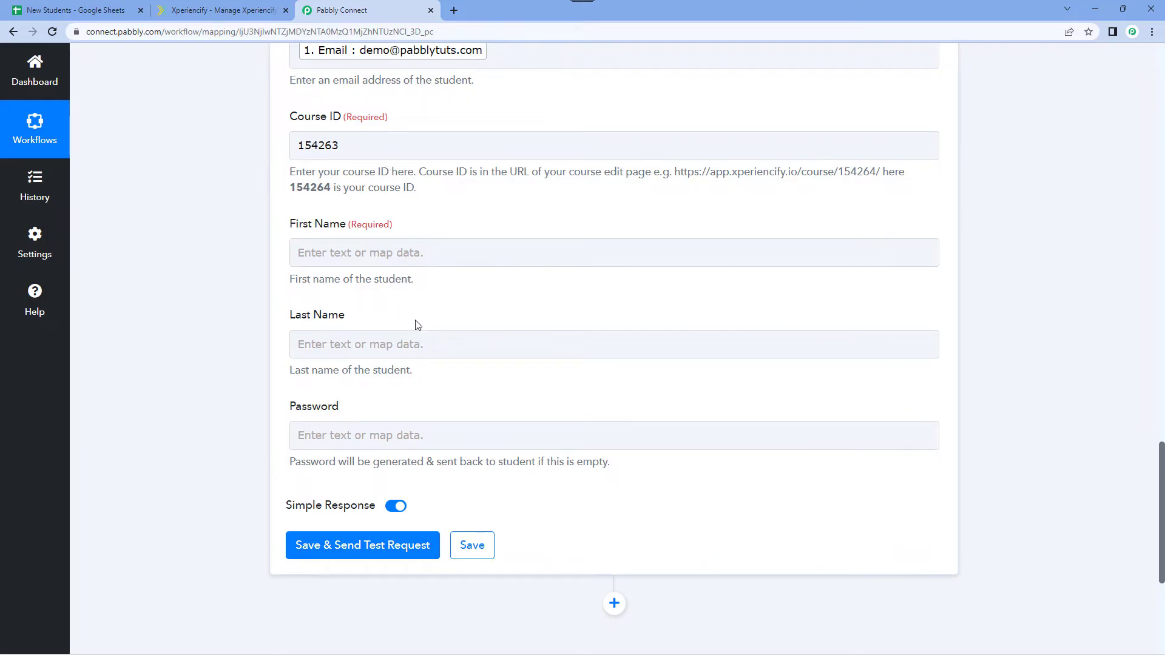
pyautogui.scroll(10, 447, 225)
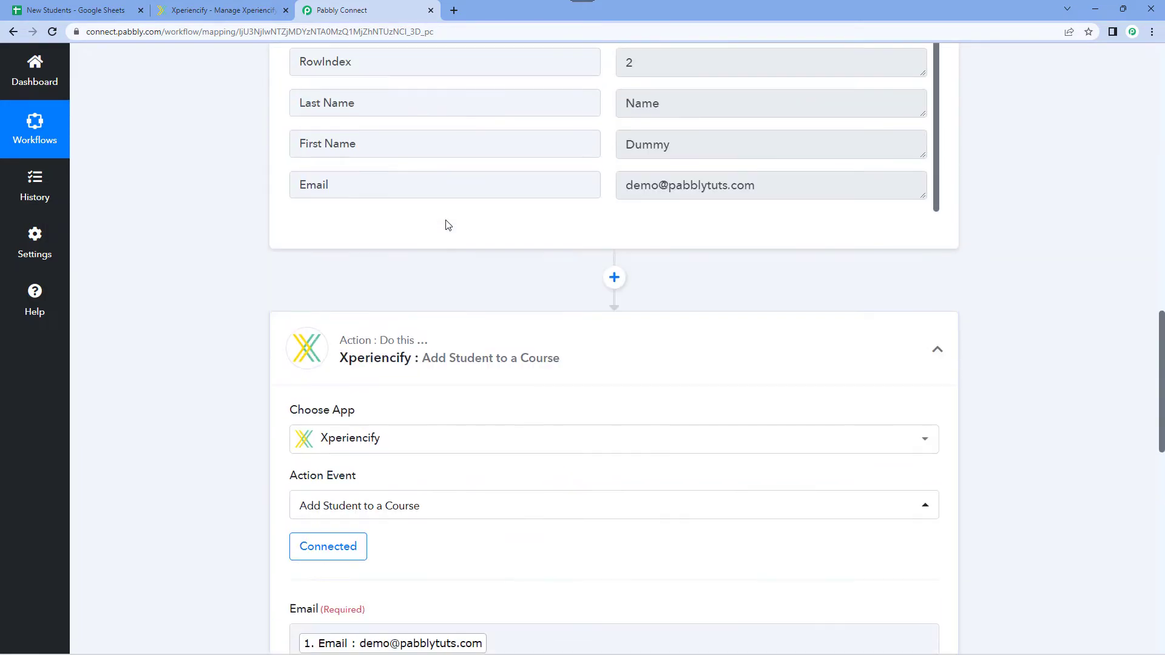
pyautogui.doubleClick(661, 280)
pyautogui.moveTo(692, 237); pyautogui.dragTo(614, 236)
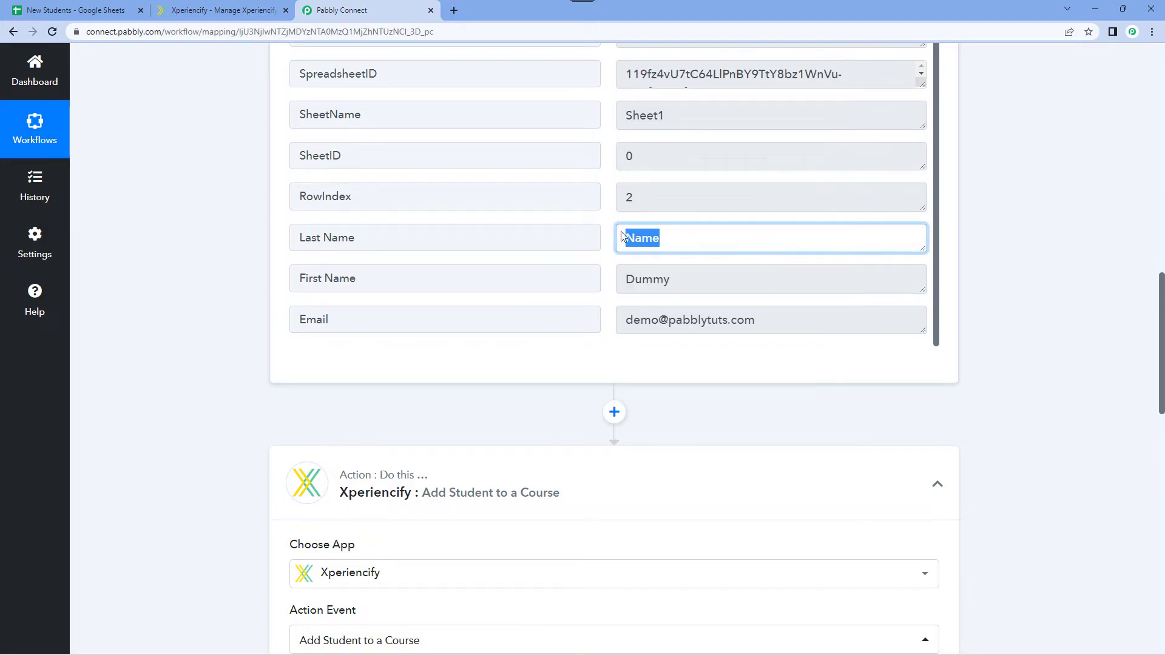
pyautogui.click(611, 238)
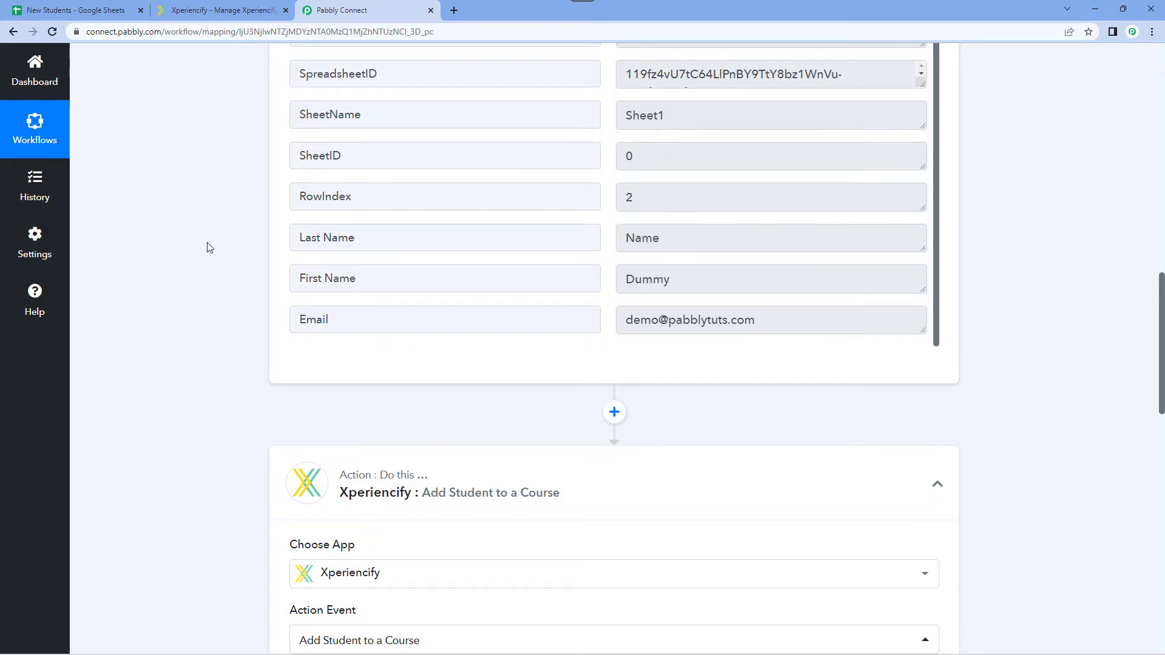
pyautogui.scroll(-10, 210, 245)
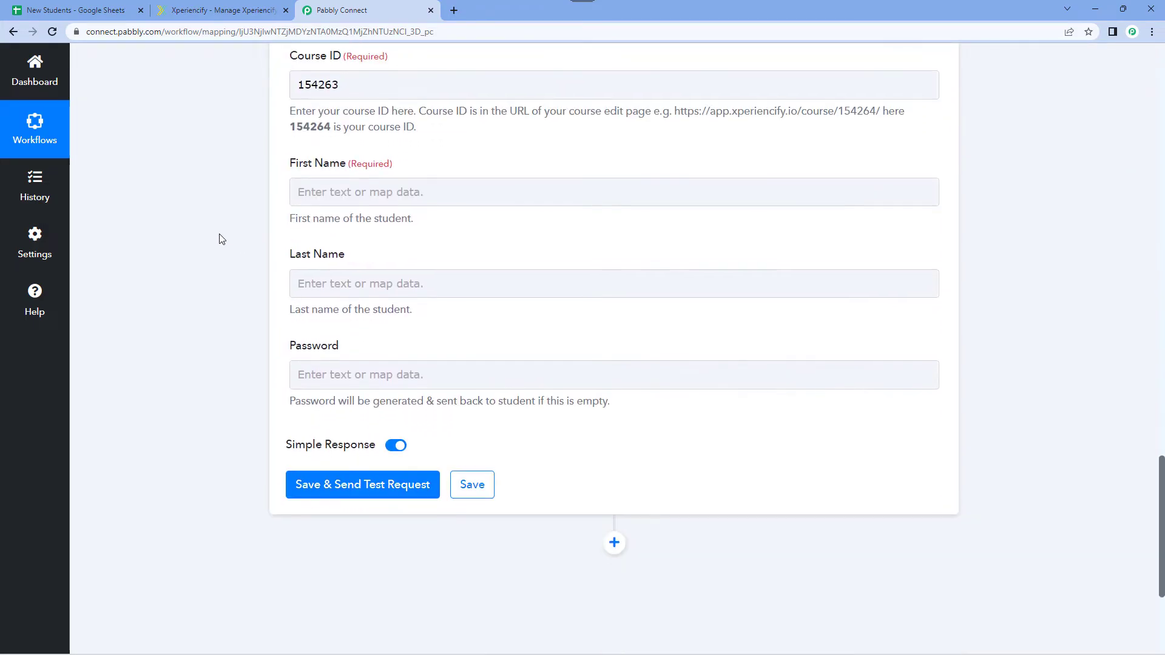
pyautogui.click(314, 193)
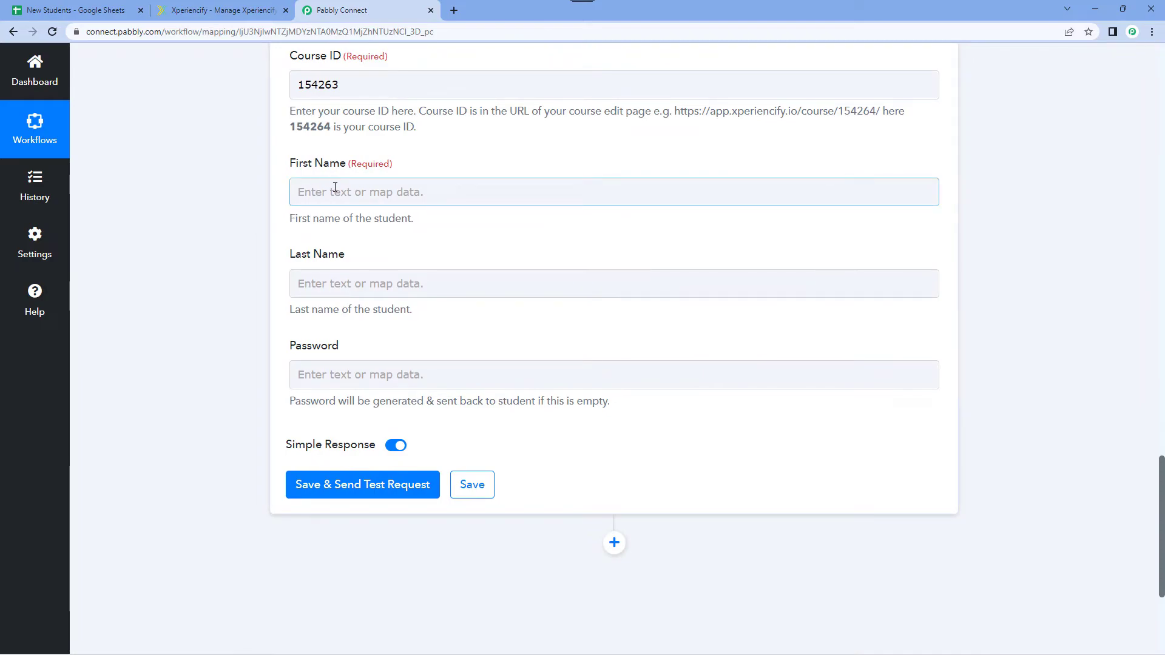
pyautogui.click(333, 189)
pyautogui.scroll(-1, 307, 227)
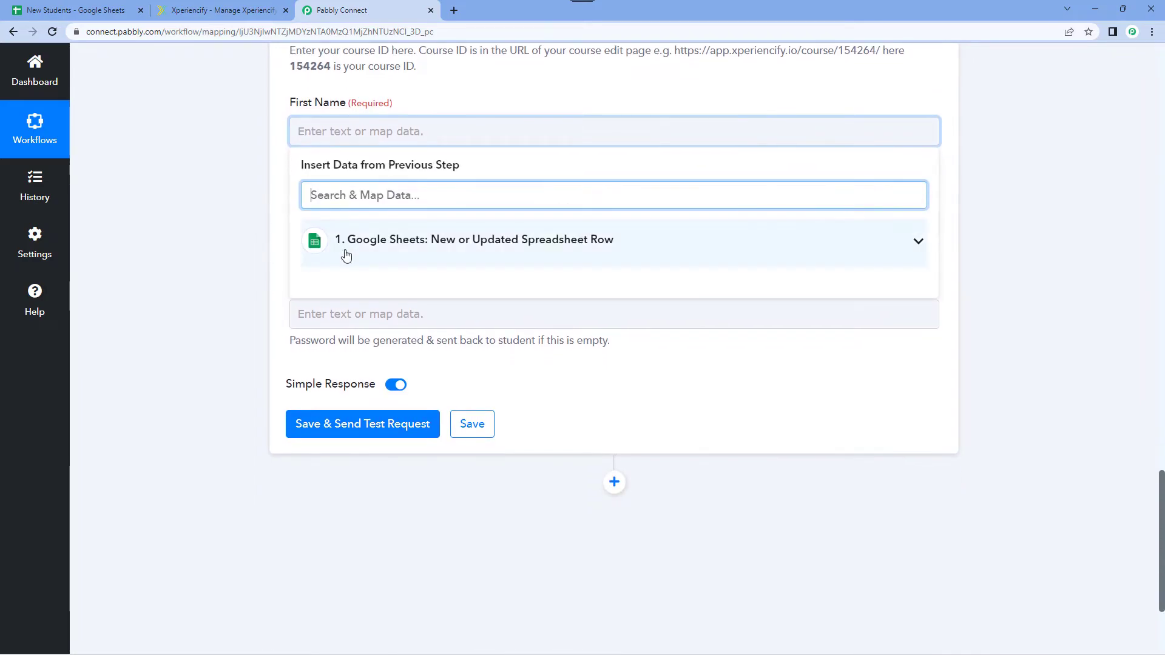
pyautogui.click(367, 239)
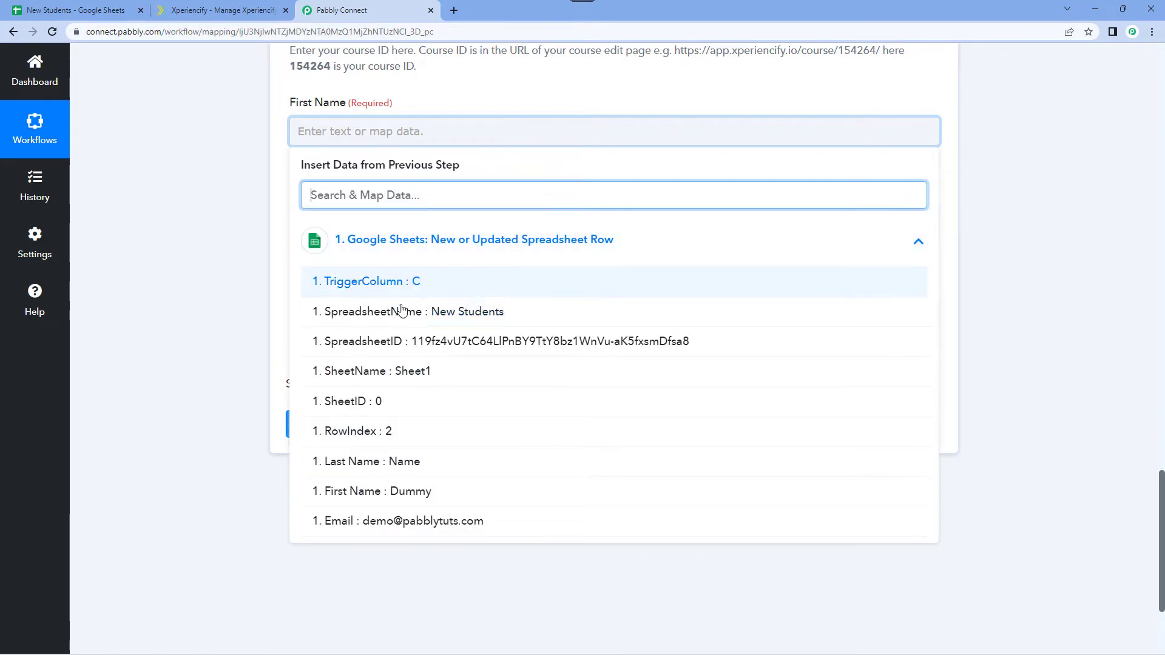
pyautogui.click(374, 491)
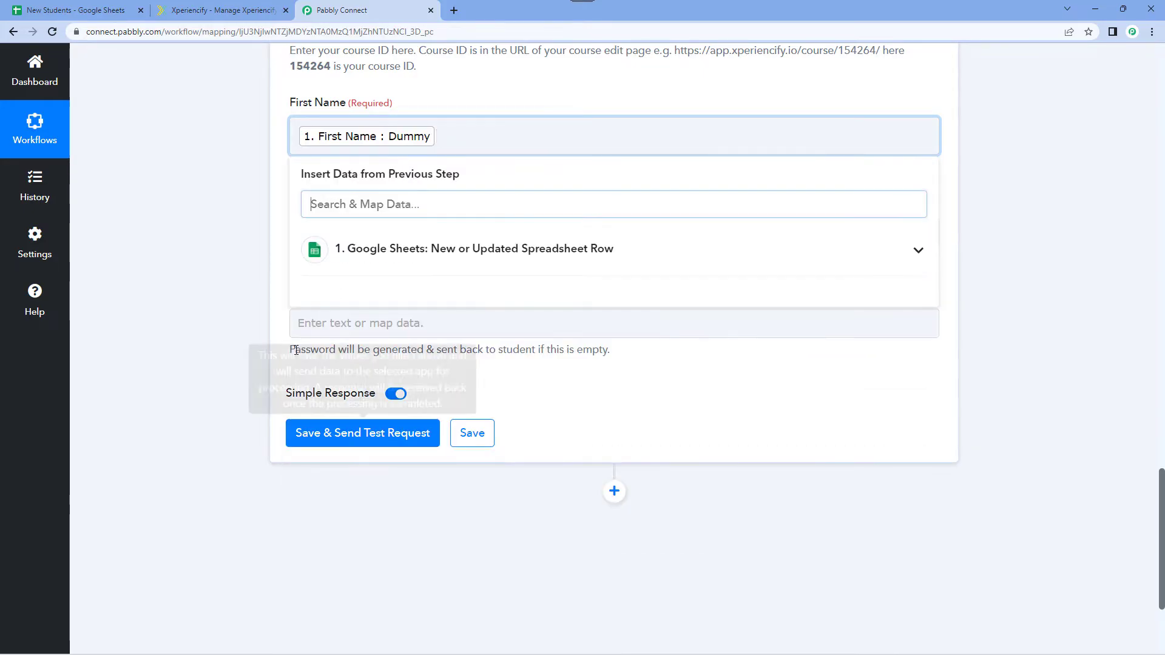
pyautogui.click(220, 295)
# Map the action's Last Name field to the Last Name value from the Google Sheets New or Updated Spreadsheet Row step.
pyautogui.click(333, 239)
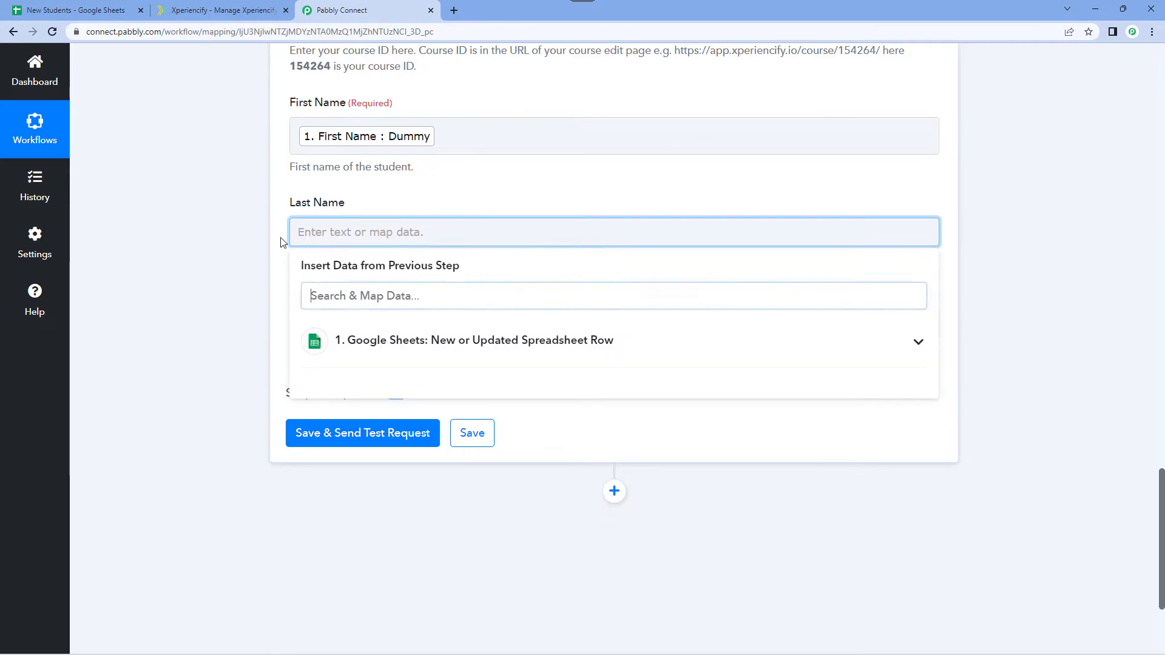
pyautogui.scroll(-2, 303, 237)
pyautogui.click(364, 230)
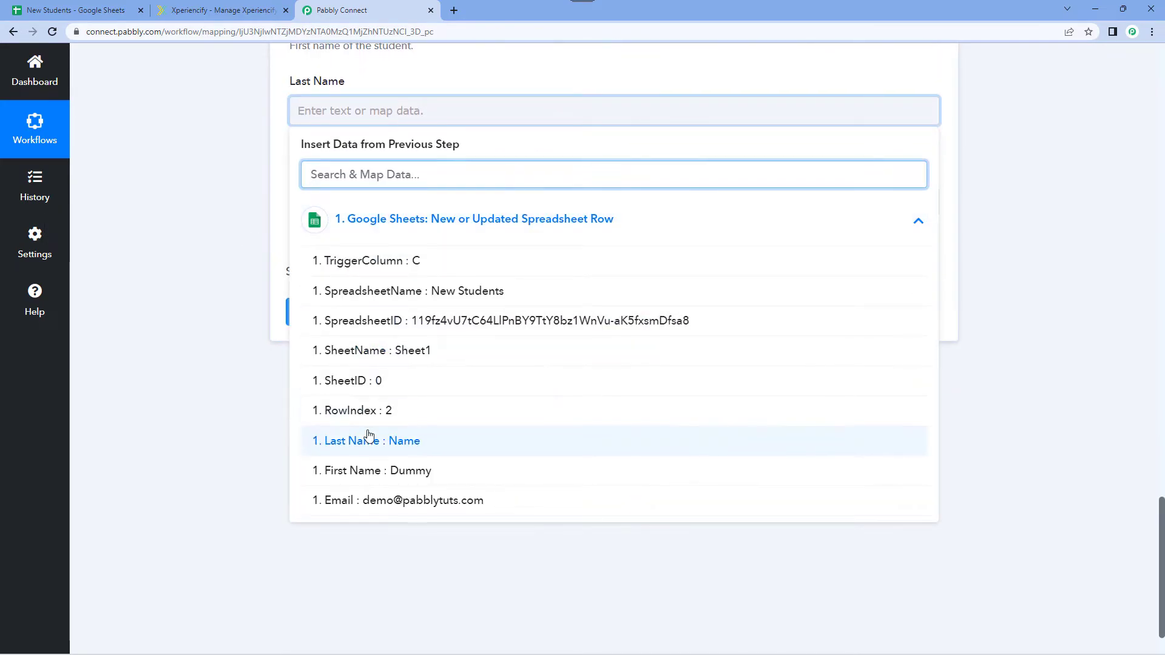
pyautogui.click(388, 441)
pyautogui.click(188, 218)
# Review the mapped student fields, leave Password empty, and save the Add Student to a Course action with a test request.
pyautogui.scroll(3, 230, 191)
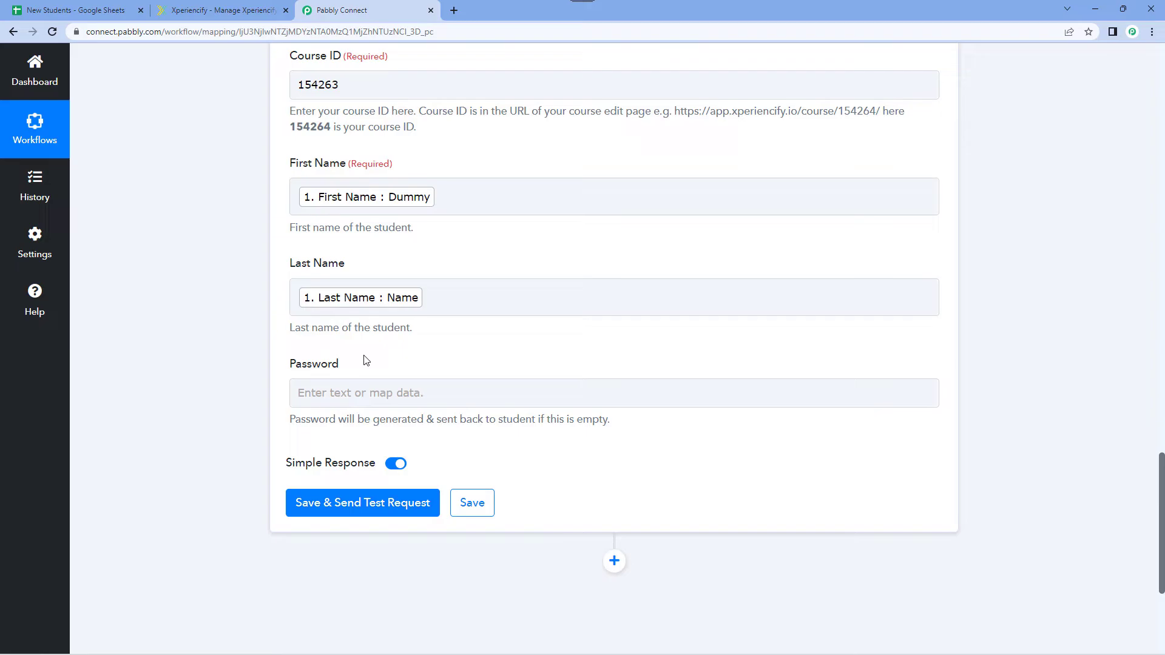
pyautogui.scroll(2, 234, 281)
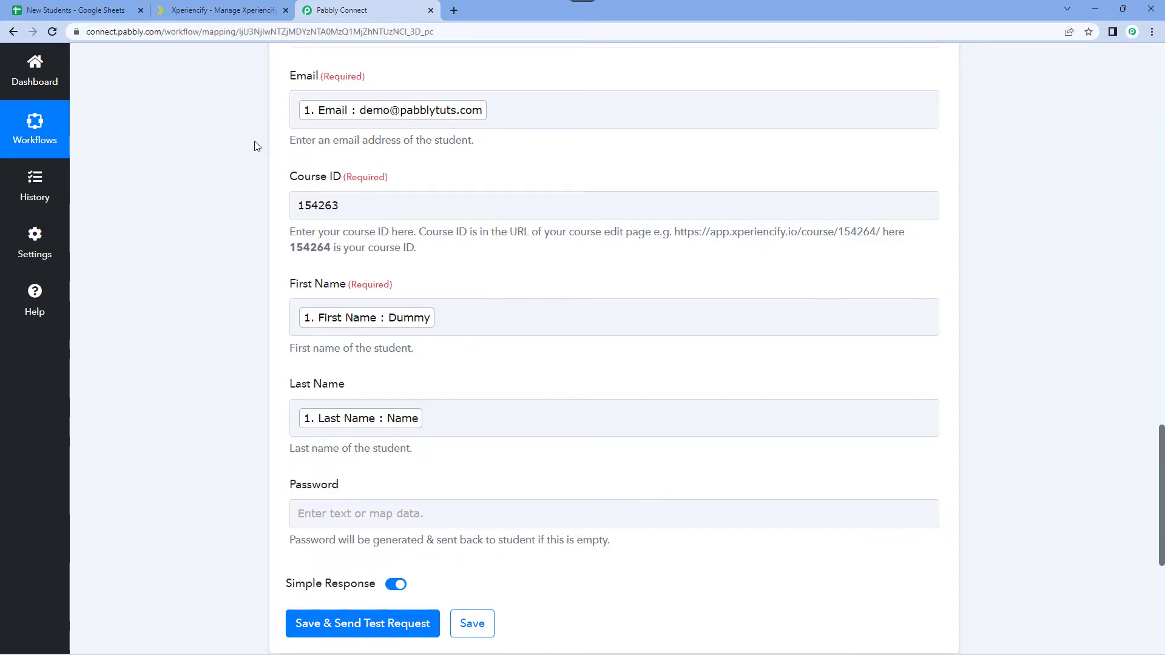
pyautogui.scroll(-3, 255, 145)
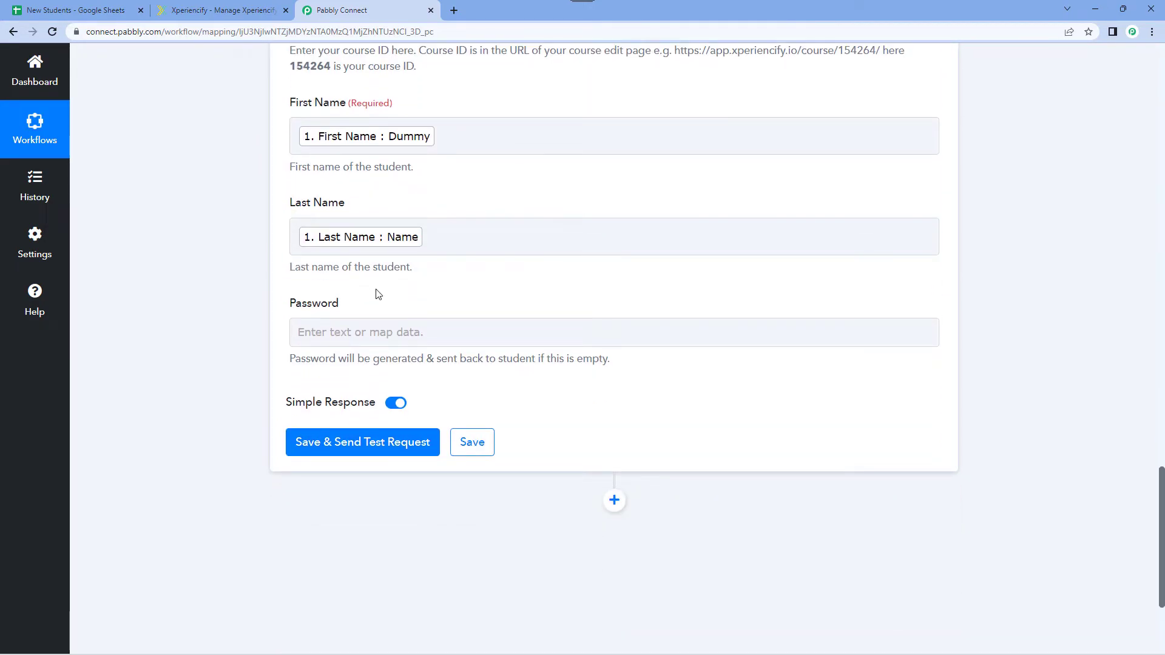
pyautogui.scroll(-2, 376, 297)
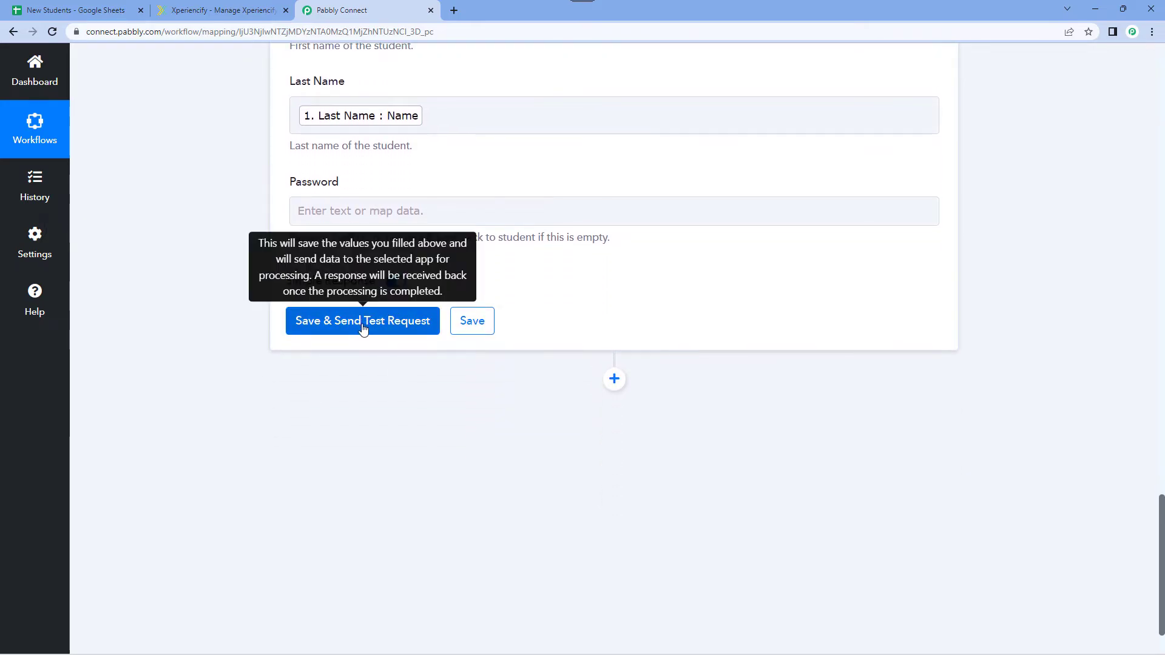
pyautogui.click(363, 326)
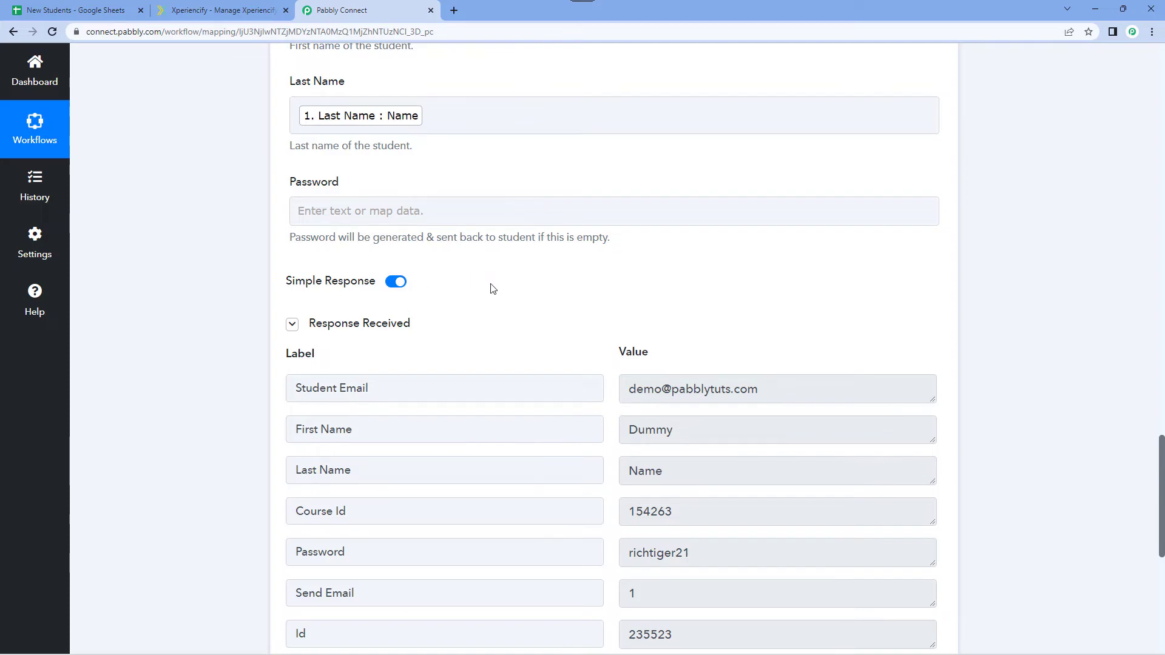
# Examine the student email, names, course ID and password in the Xperiencify response and compare them with the New Students sheet.
pyautogui.scroll(-2, 508, 291)
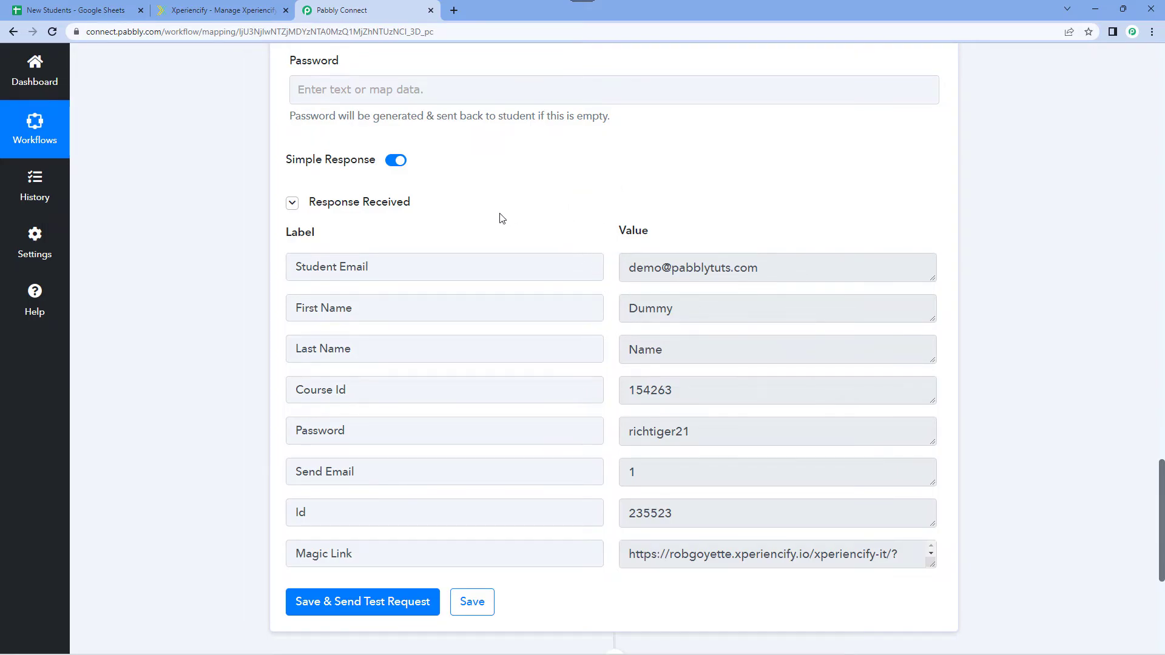
pyautogui.scroll(6, 509, 216)
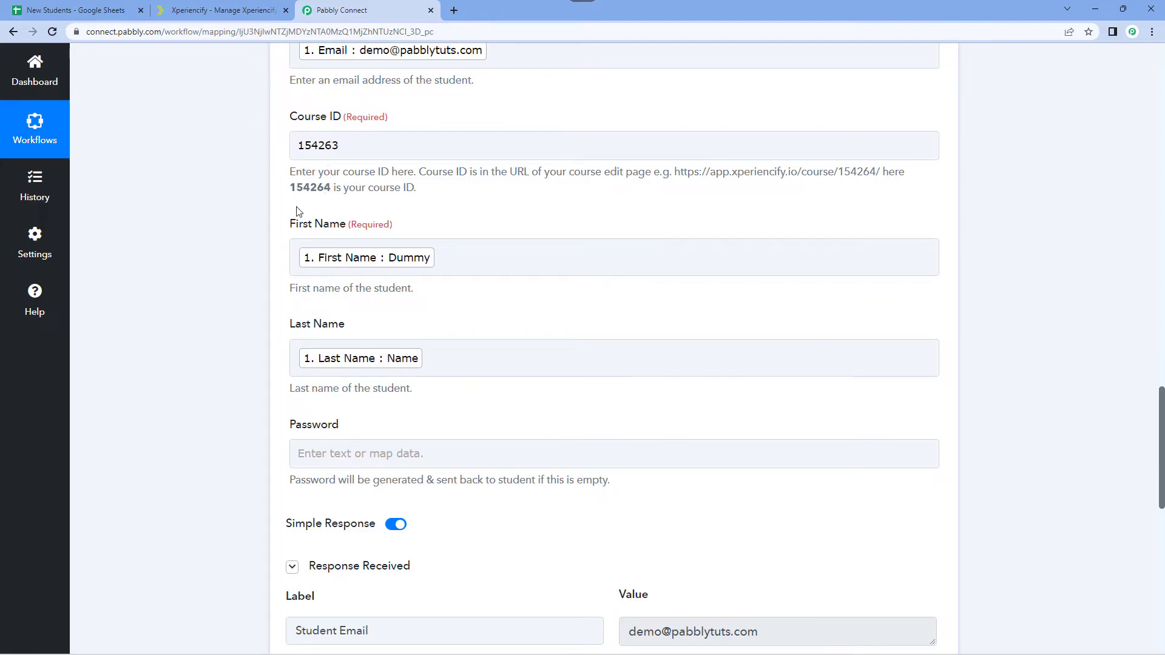
pyautogui.click(100, 9)
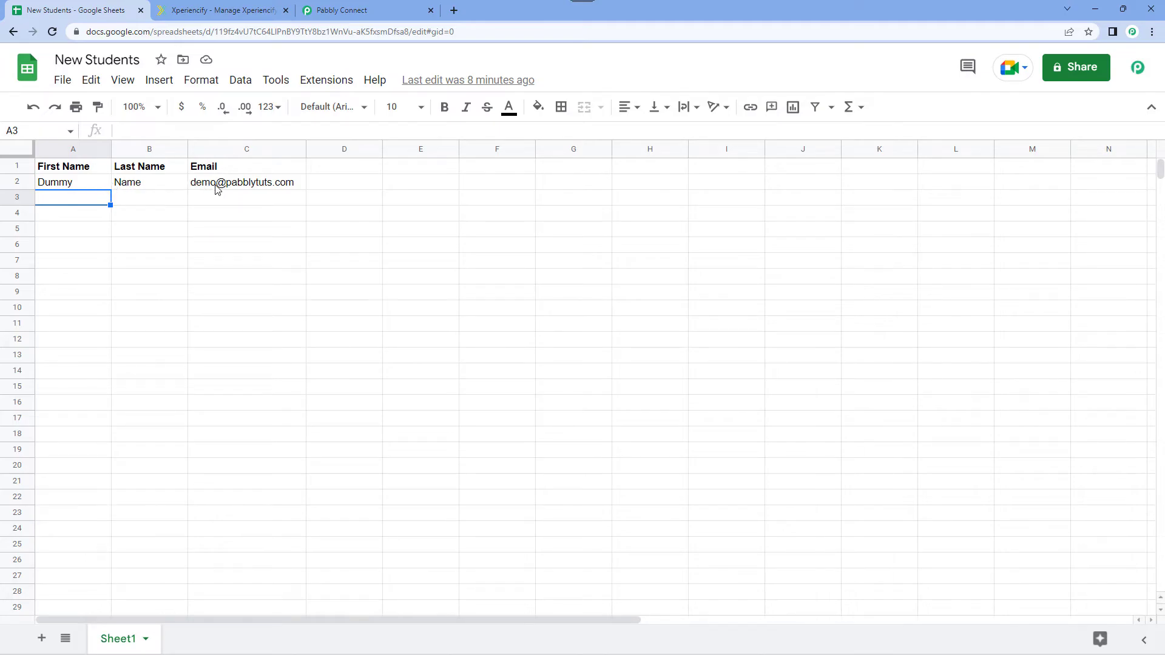
pyautogui.click(351, 10)
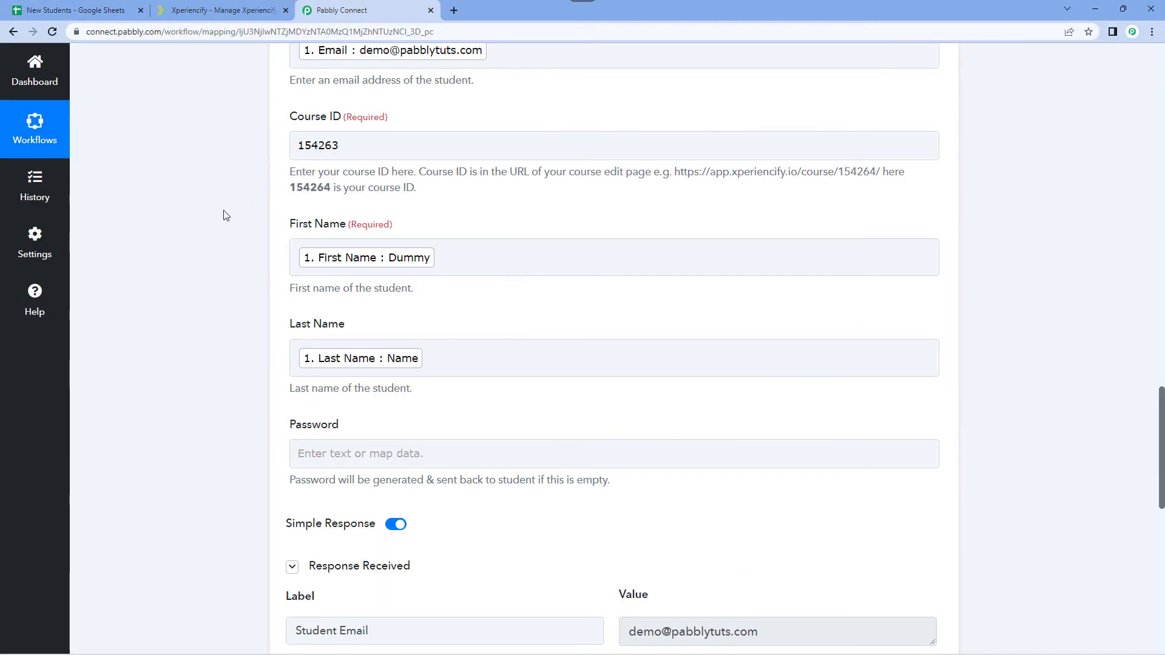
pyautogui.scroll(-7, 226, 216)
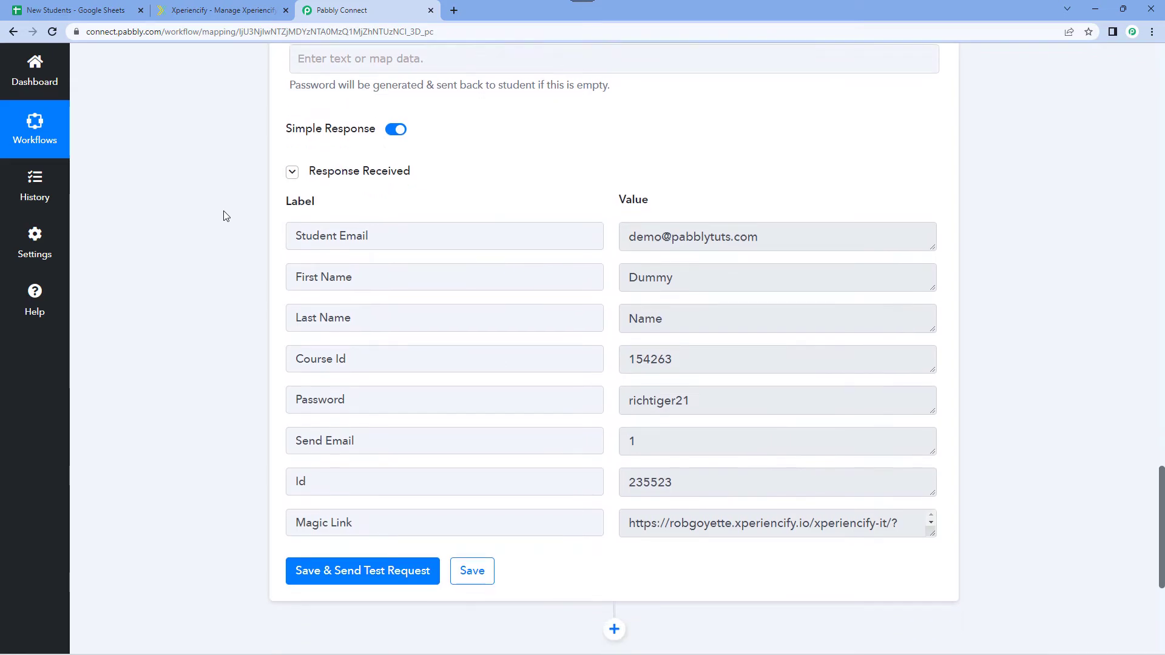
pyautogui.scroll(3, 243, 224)
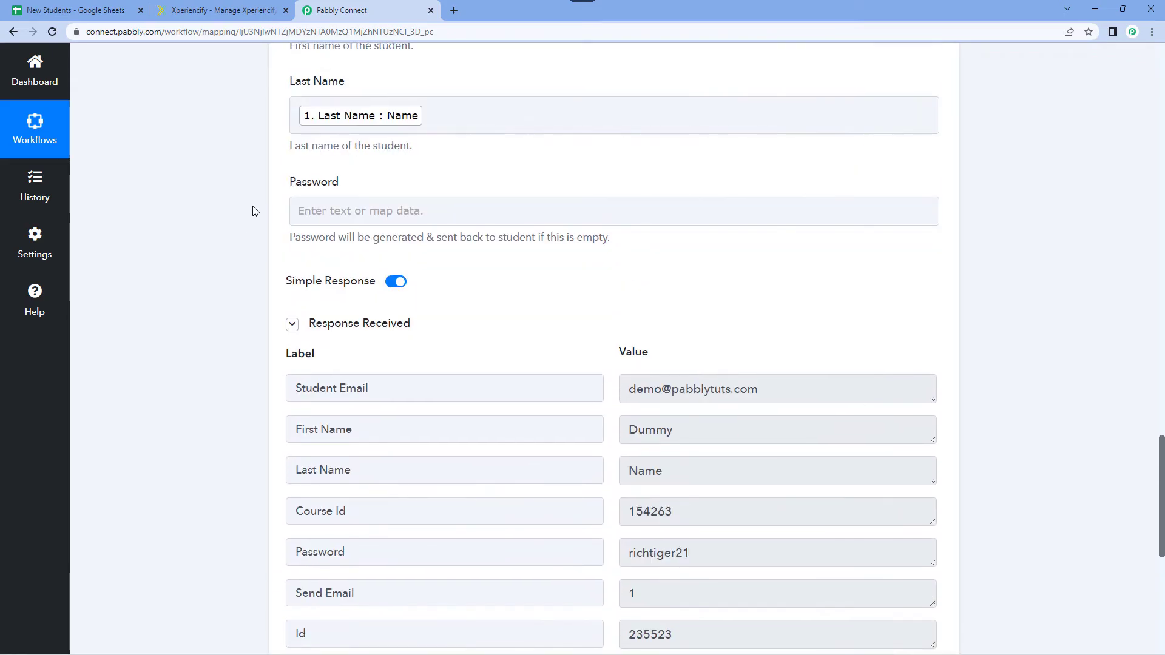
pyautogui.scroll(-3, 229, 221)
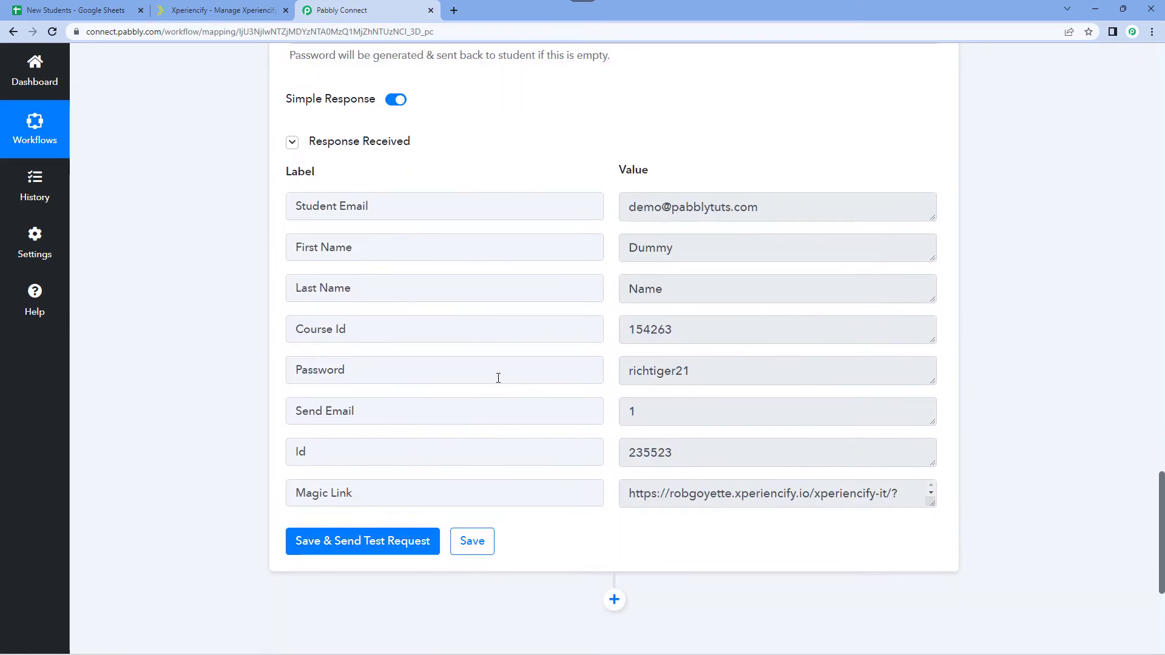
pyautogui.moveTo(710, 374); pyautogui.dragTo(627, 379)
pyautogui.click(611, 356)
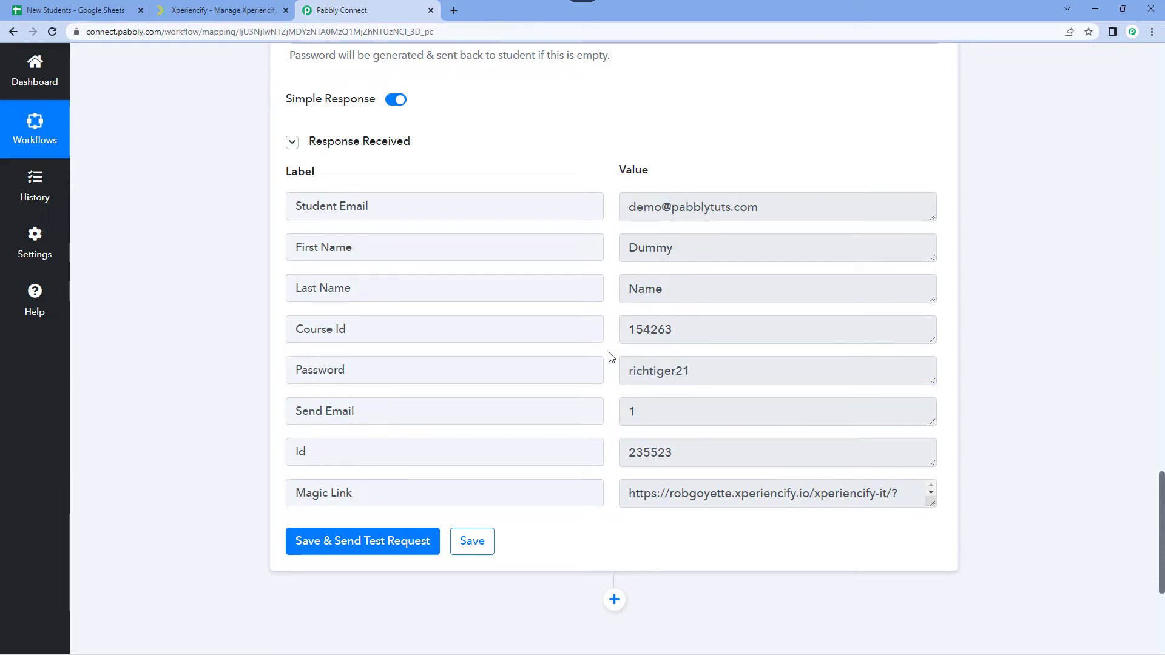
pyautogui.moveTo(627, 213); pyautogui.dragTo(755, 179)
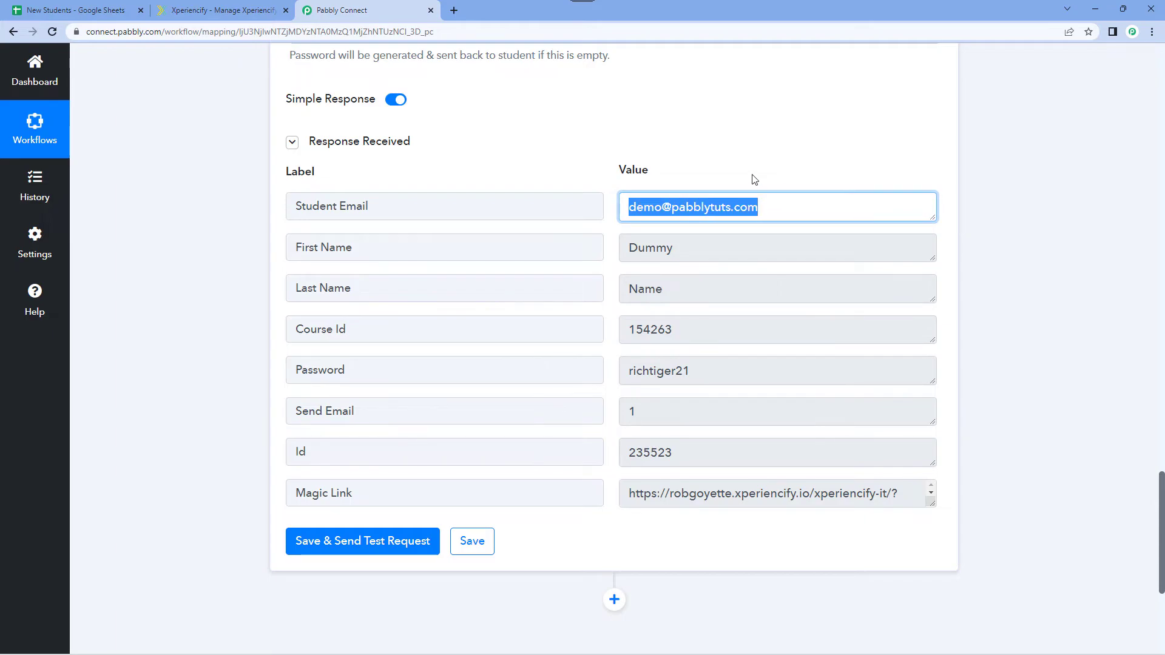
pyautogui.click(755, 179)
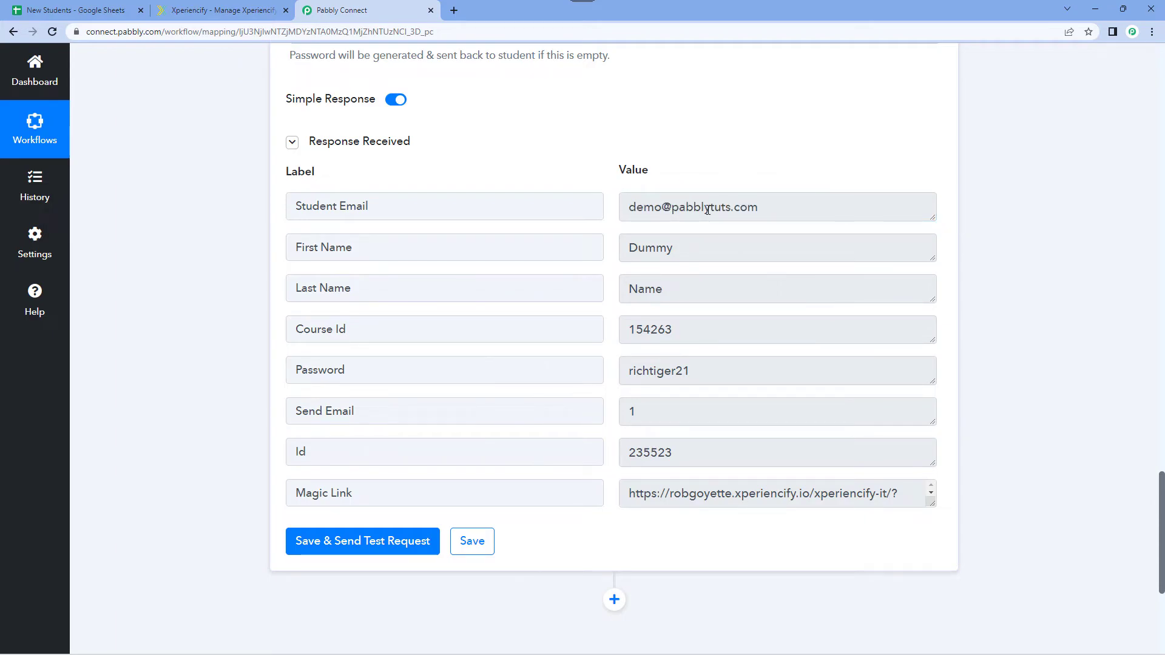
pyautogui.moveTo(682, 253); pyautogui.dragTo(609, 258)
pyautogui.moveTo(677, 289); pyautogui.dragTo(604, 251)
pyautogui.click(605, 251)
# Switch to Xperiencify, search the Students list for "Dummy" and open the matching student's page.
pyautogui.click(233, 11)
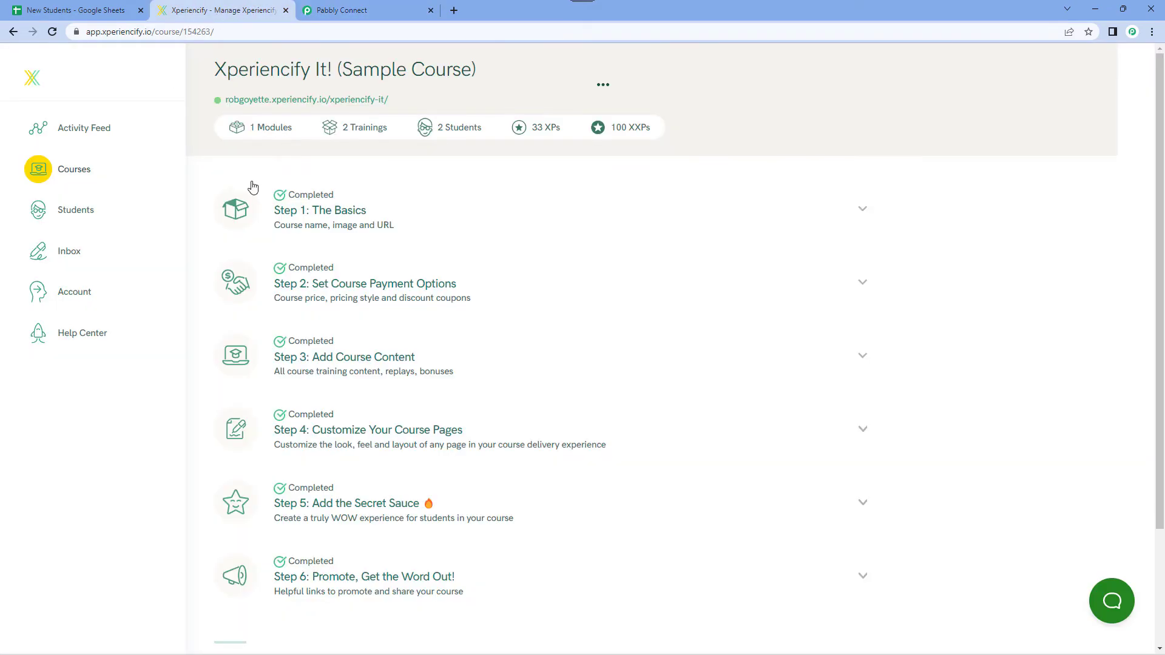
pyautogui.click(91, 212)
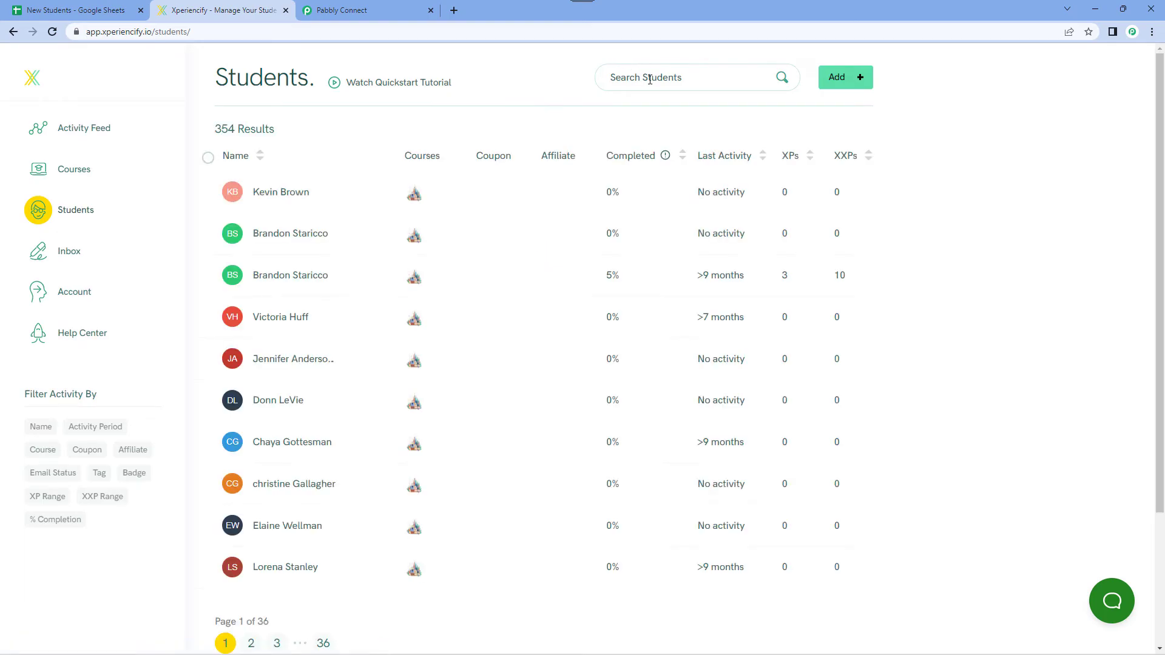
pyautogui.click(649, 81)
pyautogui.write('Dumm')
pyautogui.press('Return')
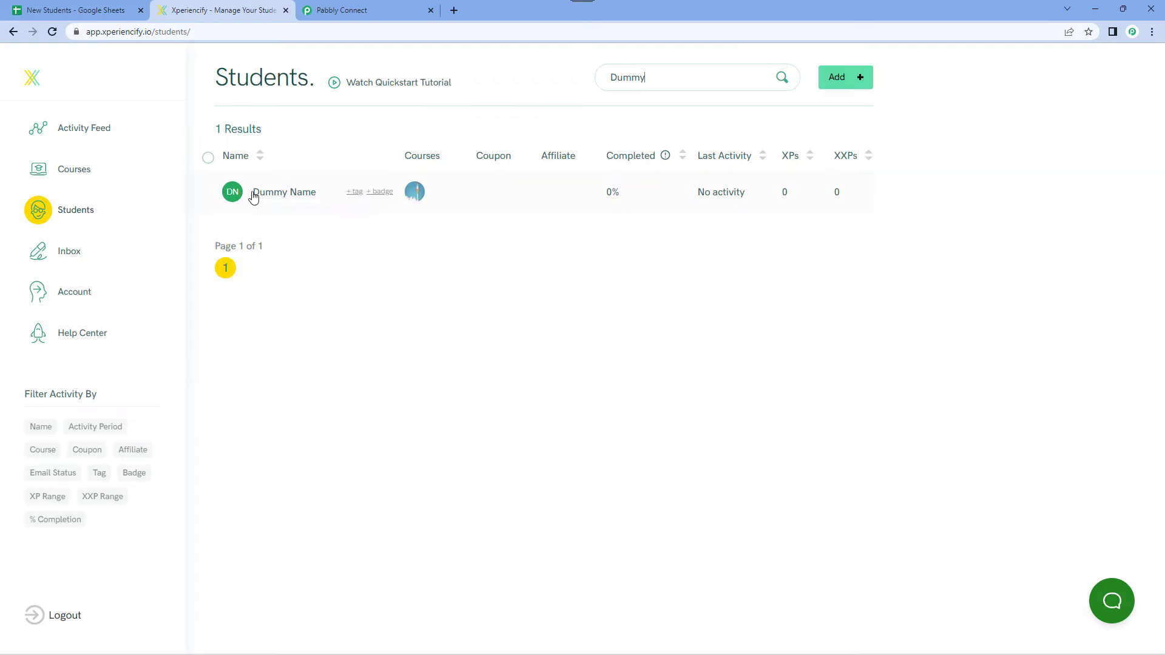
pyautogui.click(255, 194)
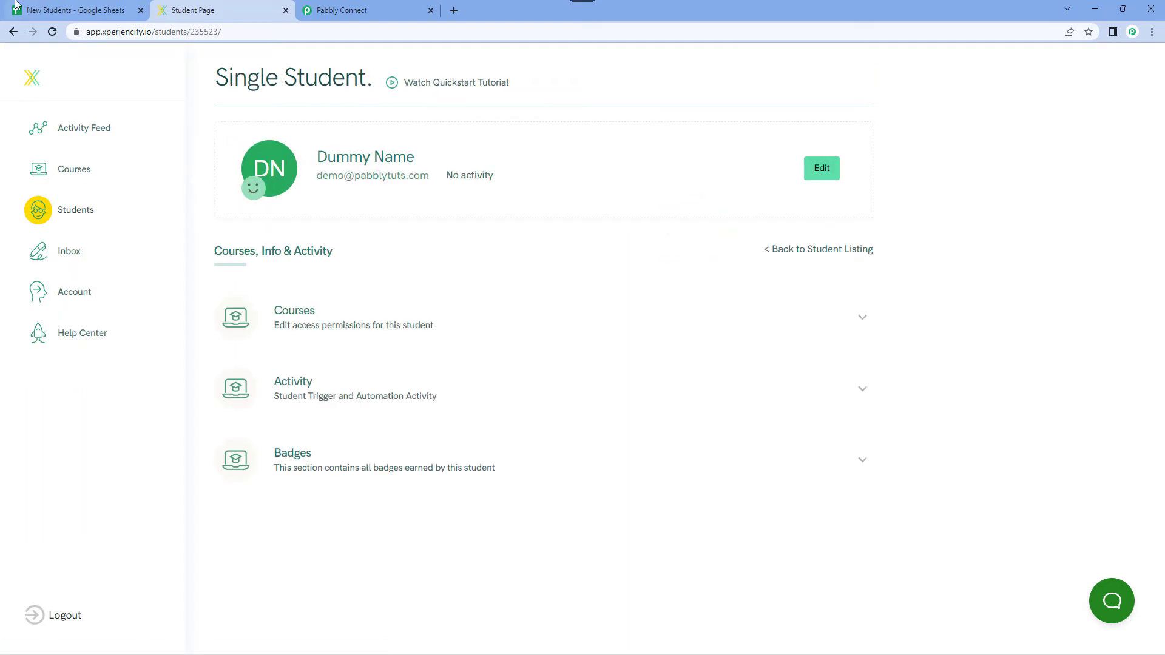
# Compare the student's details with the New Students sheet and check which courses are assigned on the Xperiencify student page.
pyautogui.click(44, 9)
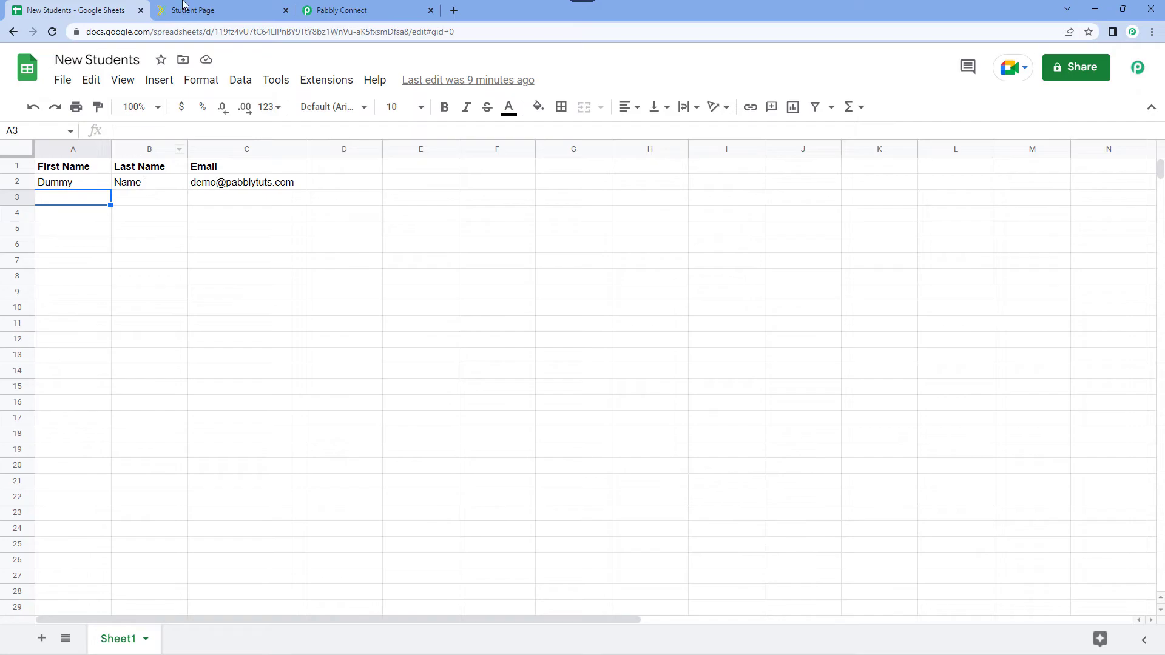
pyautogui.click(200, 9)
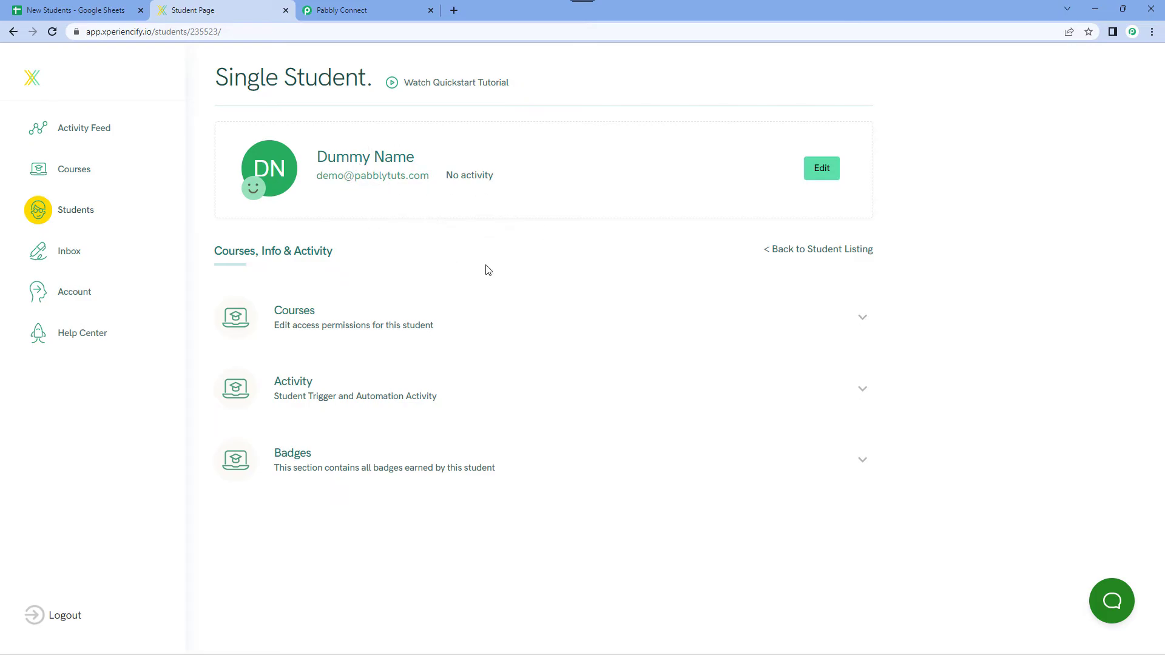
pyautogui.click(477, 326)
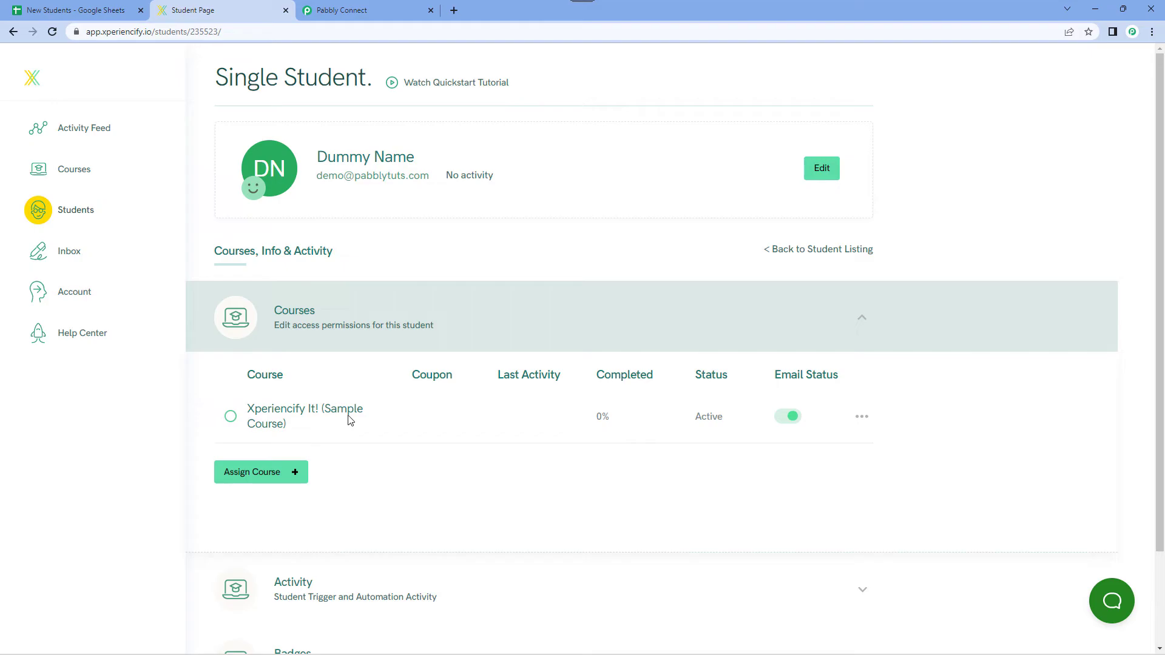
pyautogui.click(514, 316)
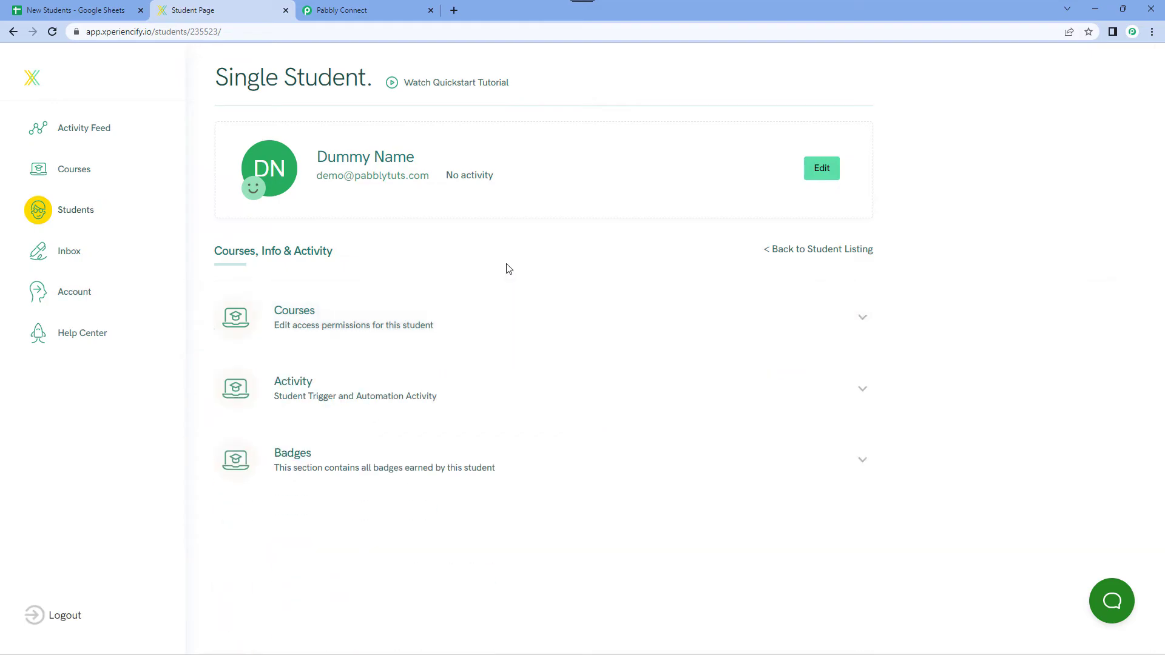
# Switch back to Pabbly Connect and review the workflow from the Xperiencify action up to the Google Sheets trigger.
pyautogui.click(355, 11)
pyautogui.scroll(15, 897, 167)
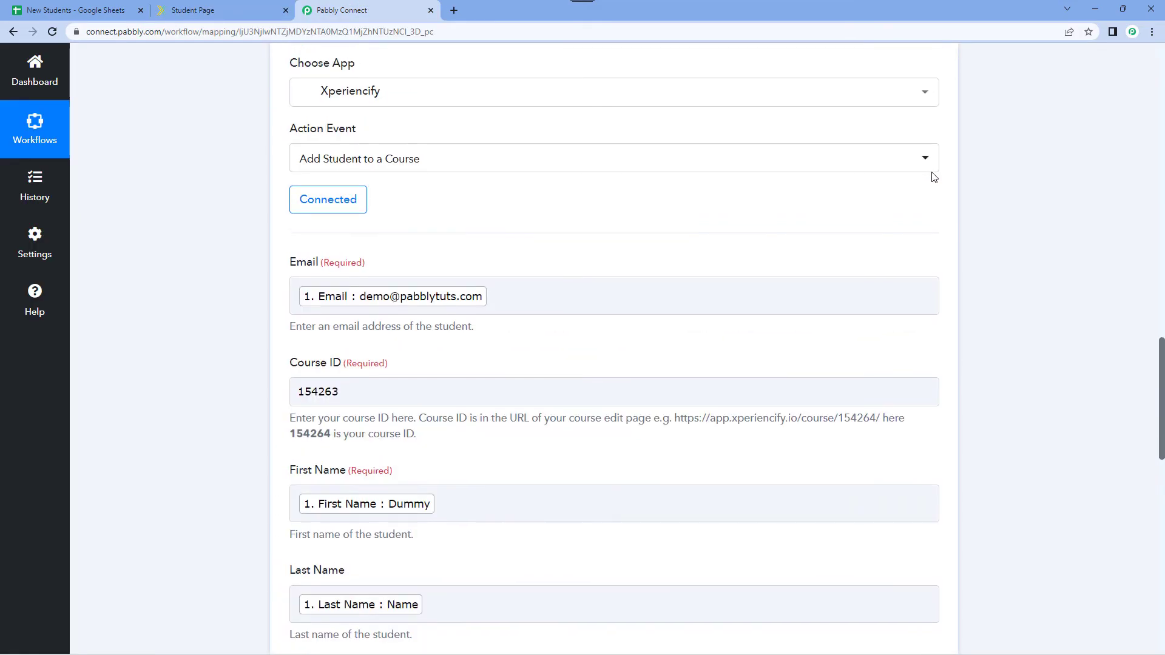
pyautogui.scroll(15, 945, 180)
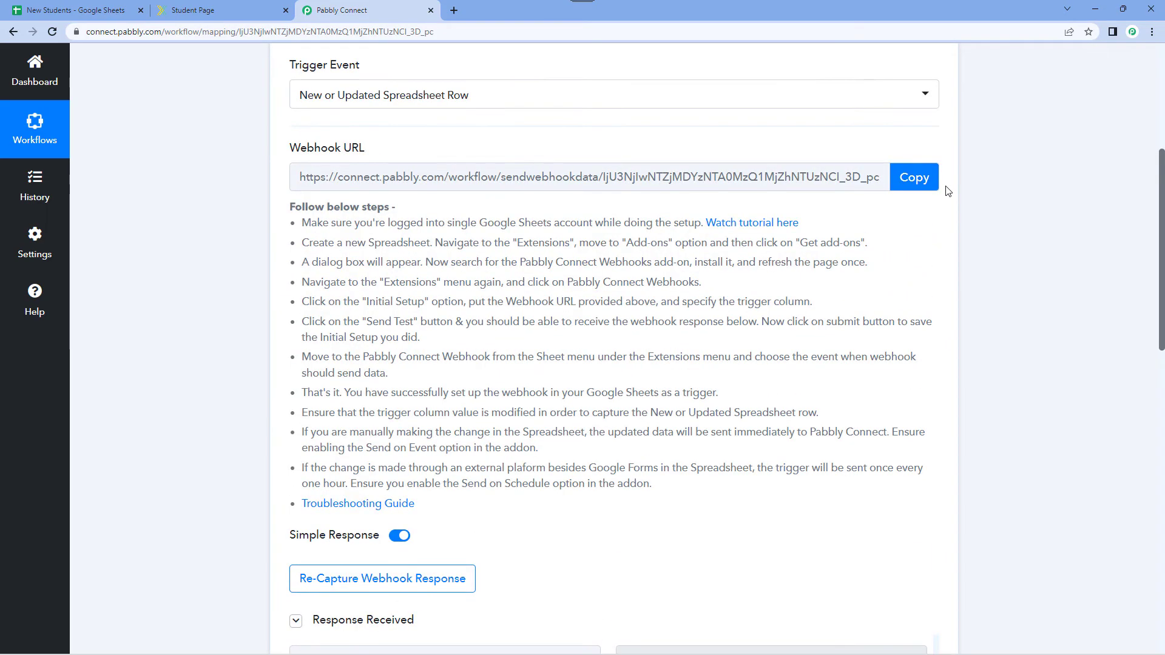
# Collapse the Google Sheets trigger and add a student in row 3 of the New Students sheet: first name Pabbly, last name Test, plus an email.
pyautogui.click(937, 120)
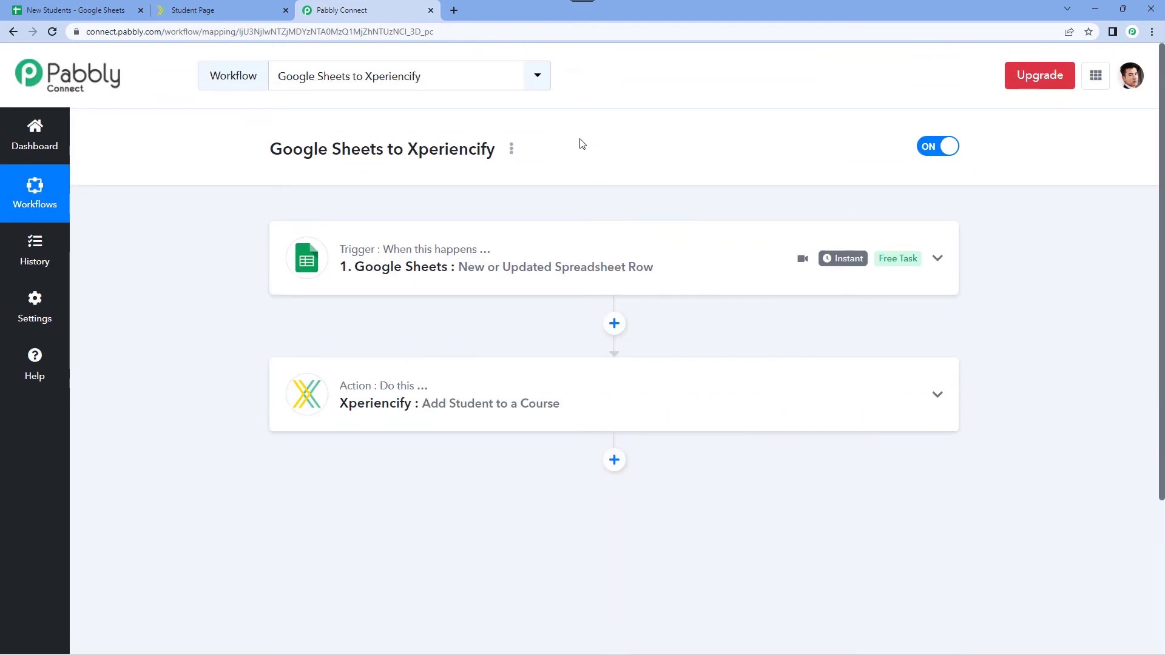
pyautogui.click(99, 5)
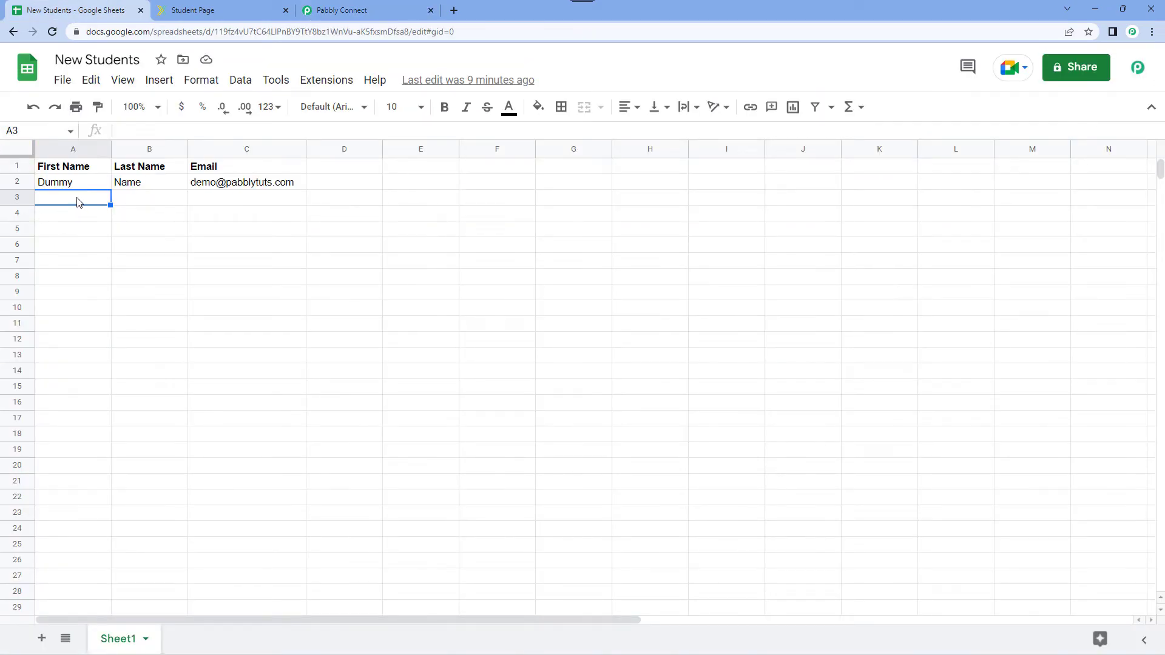
pyautogui.write('Pabbly')
pyautogui.press('Tab')
pyautogui.write('Test')
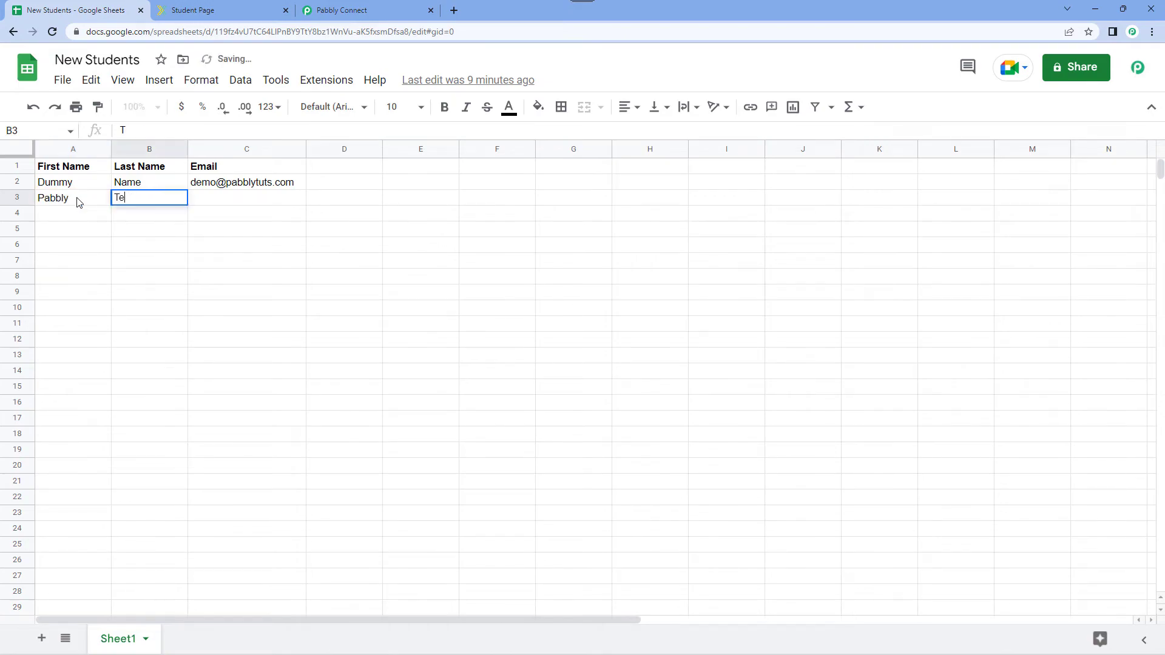
pyautogui.press('Tab')
# Correct the new student's email address in row 3 by removing the extra dot before "com".
pyautogui.click(77, 202)
pyautogui.press('Right')
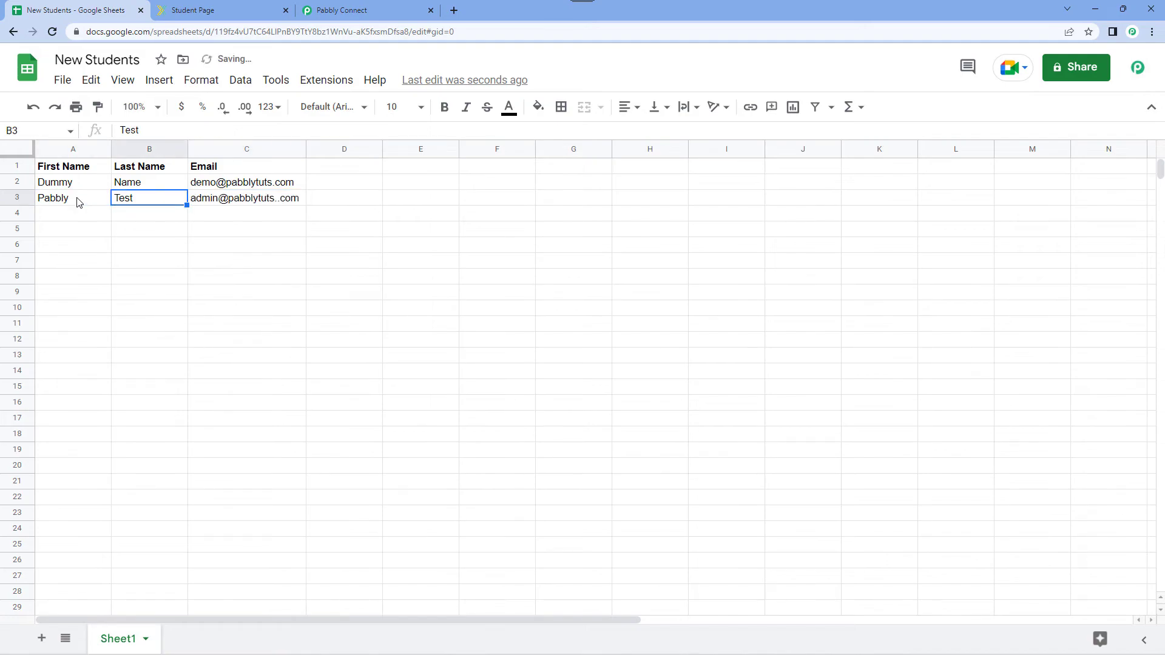
pyautogui.press('Right')
pyautogui.press('Right')
pyautogui.doubleClick(281, 197)
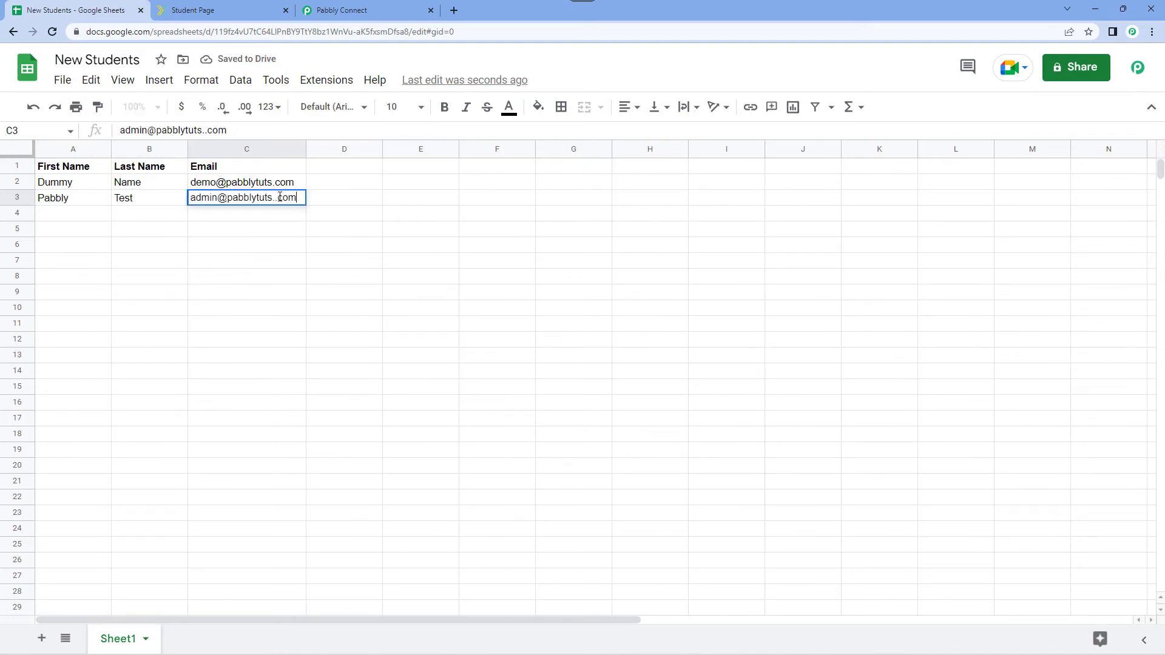
pyautogui.press('BackSpace')
pyautogui.press('Return')
pyautogui.click(74, 204)
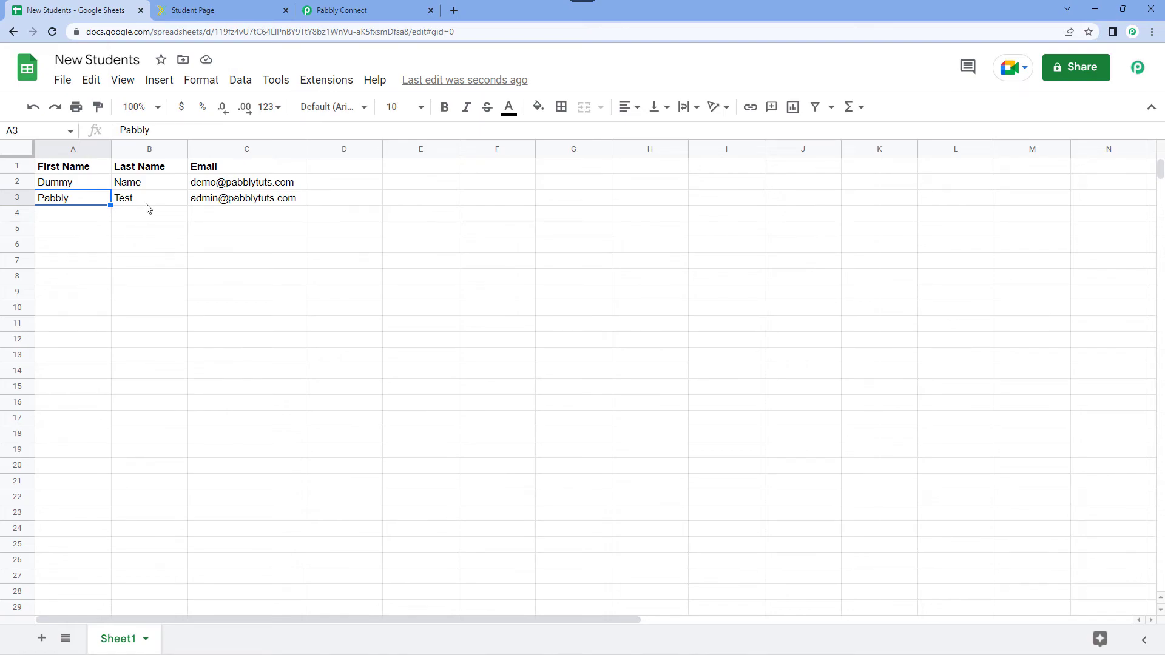
# Switch to Xperiencify, search the Students list for "Pabbly Test" and open the matching student's page.
pyautogui.click(239, 10)
pyautogui.click(67, 209)
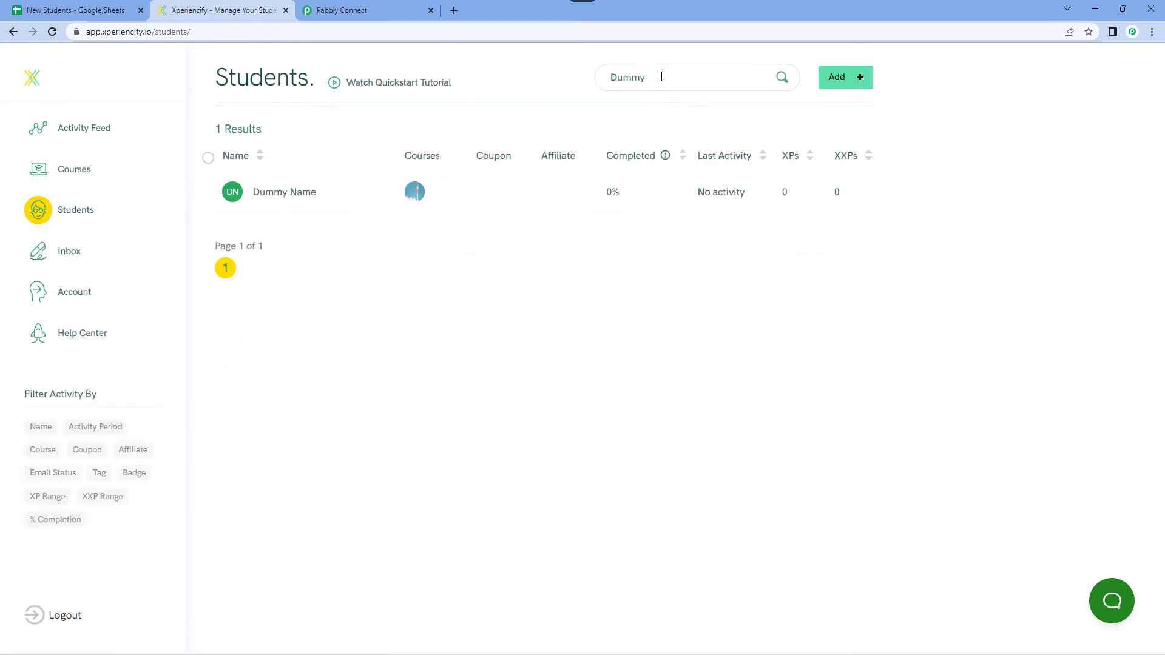
pyautogui.press('BackSpace')
pyautogui.press('BackSpace')
pyautogui.press('BackSpace')
pyautogui.press('BackSpace')
pyautogui.write('Pabbly Test')
pyautogui.press('Return')
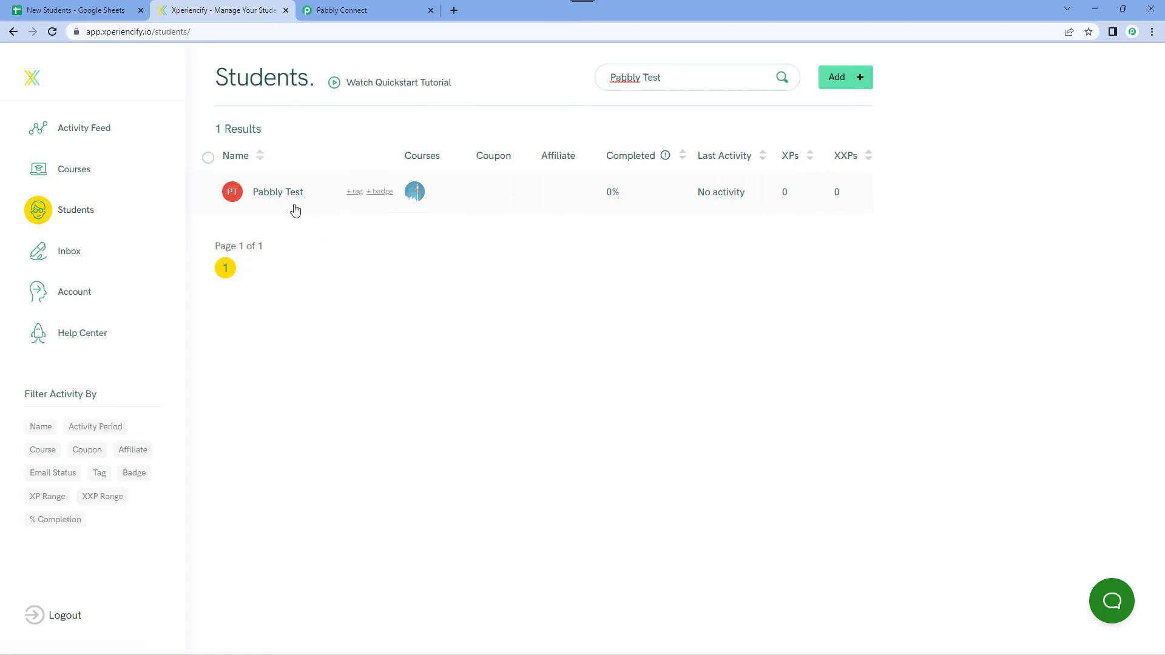
pyautogui.click(266, 192)
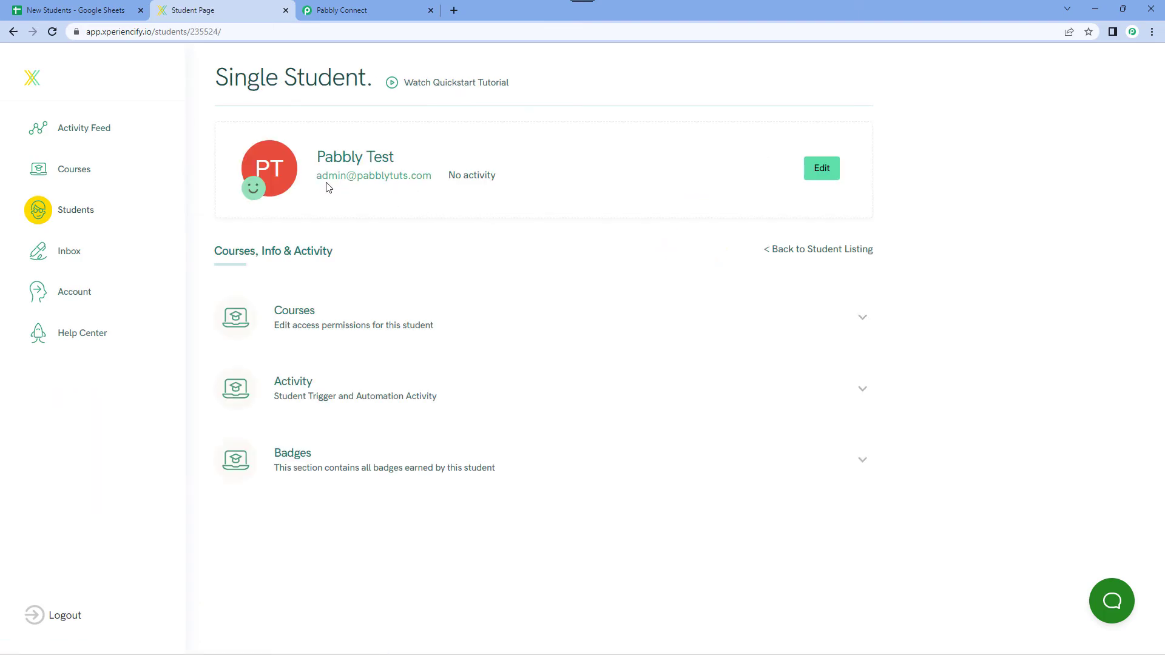
# Compare the new student's details with row 3 of the New Students sheet and check the courses assigned in Xperiencify.
pyautogui.click(76, 10)
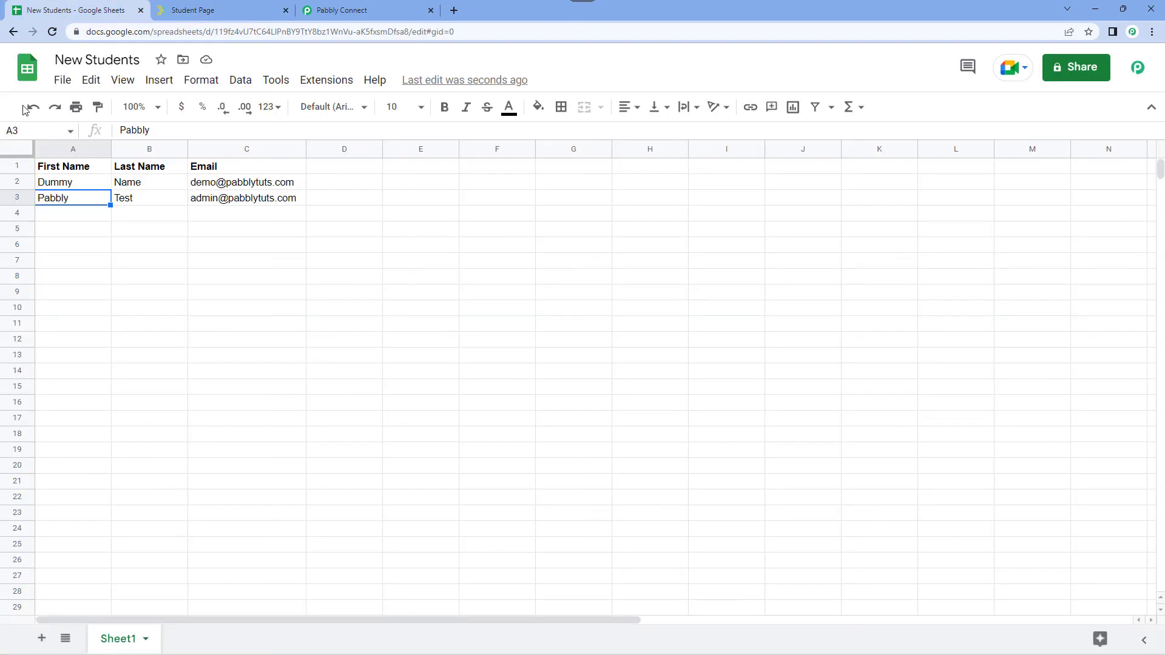
pyautogui.click(225, 8)
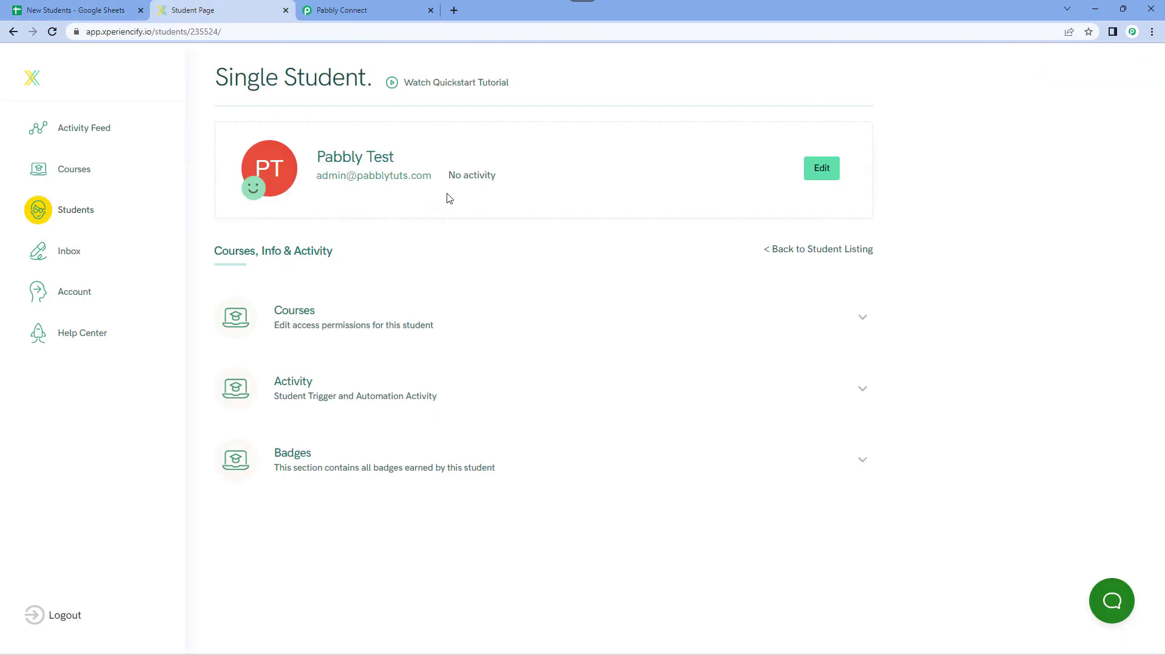
pyautogui.click(418, 336)
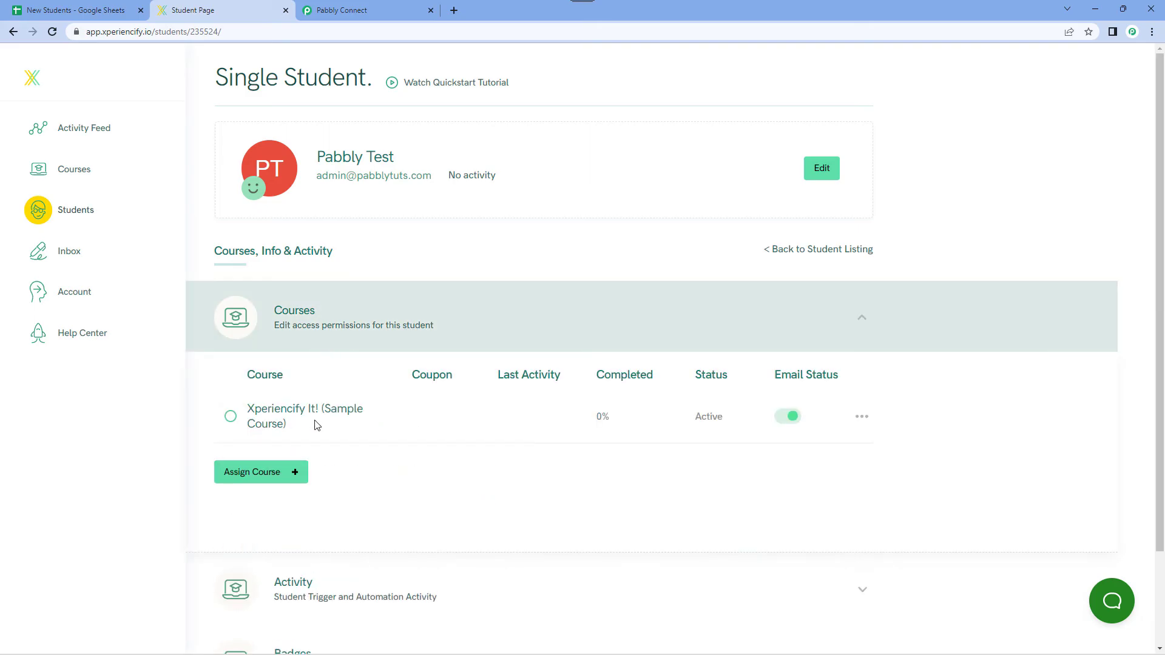
# Switch back to Pabbly Connect and review the course ID and mapped student fields in the Xperiencify action.
pyautogui.click(341, 9)
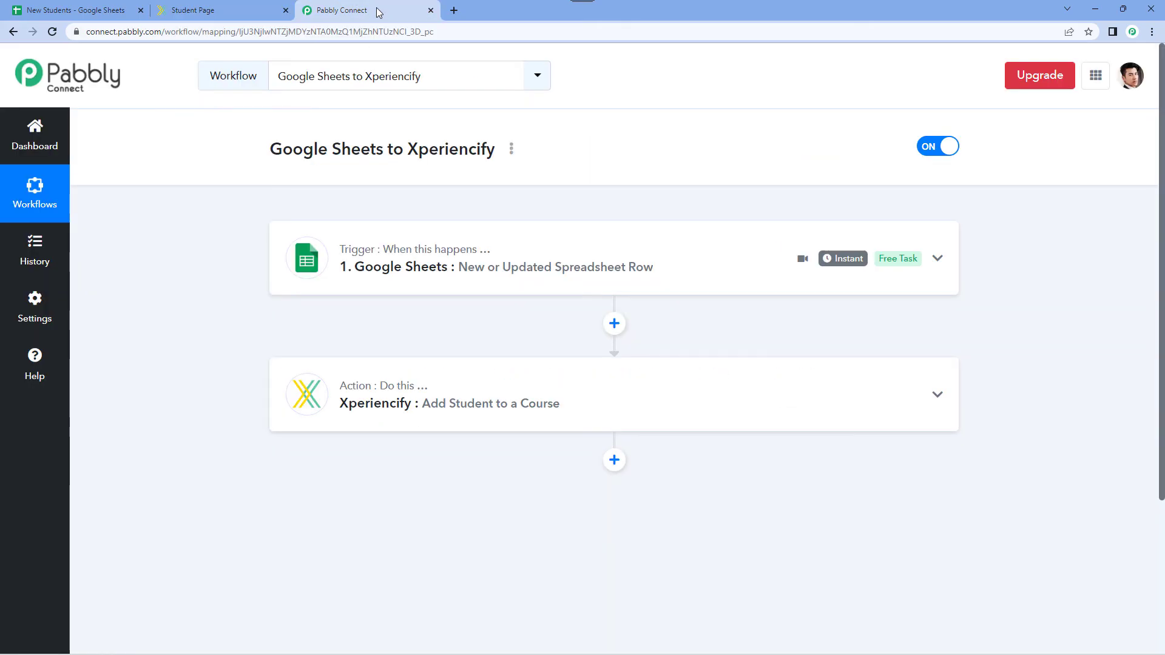
pyautogui.click(345, 369)
pyautogui.scroll(-5, 223, 400)
pyautogui.scroll(-2, 321, 306)
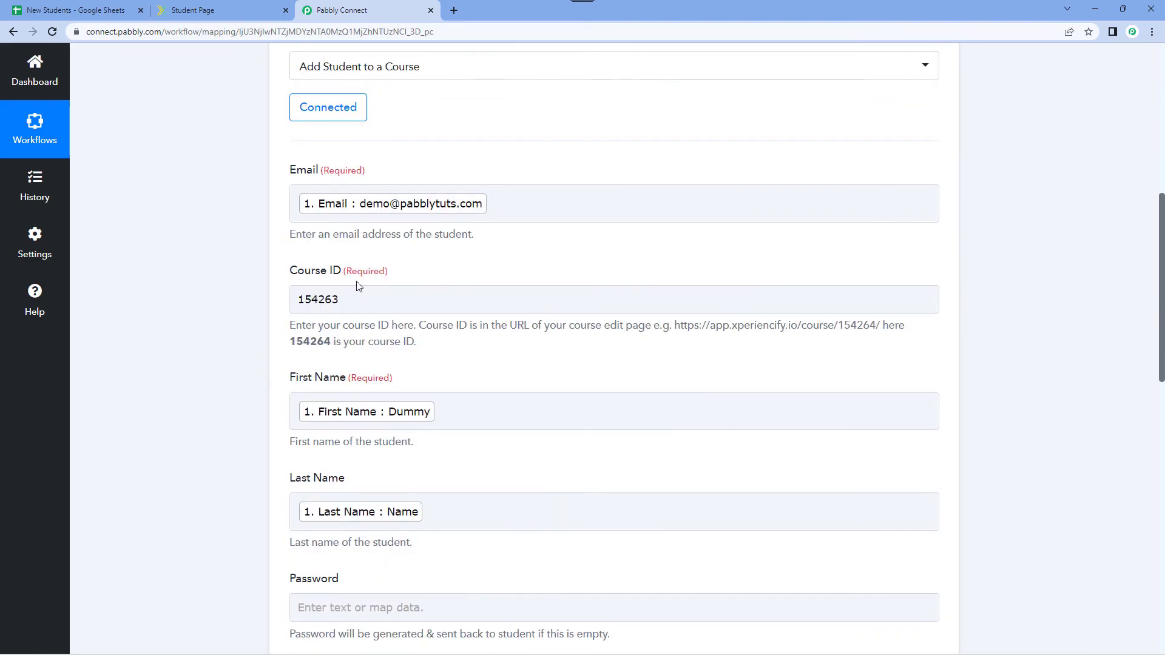
pyautogui.scroll(7, 395, 251)
pyautogui.click(466, 319)
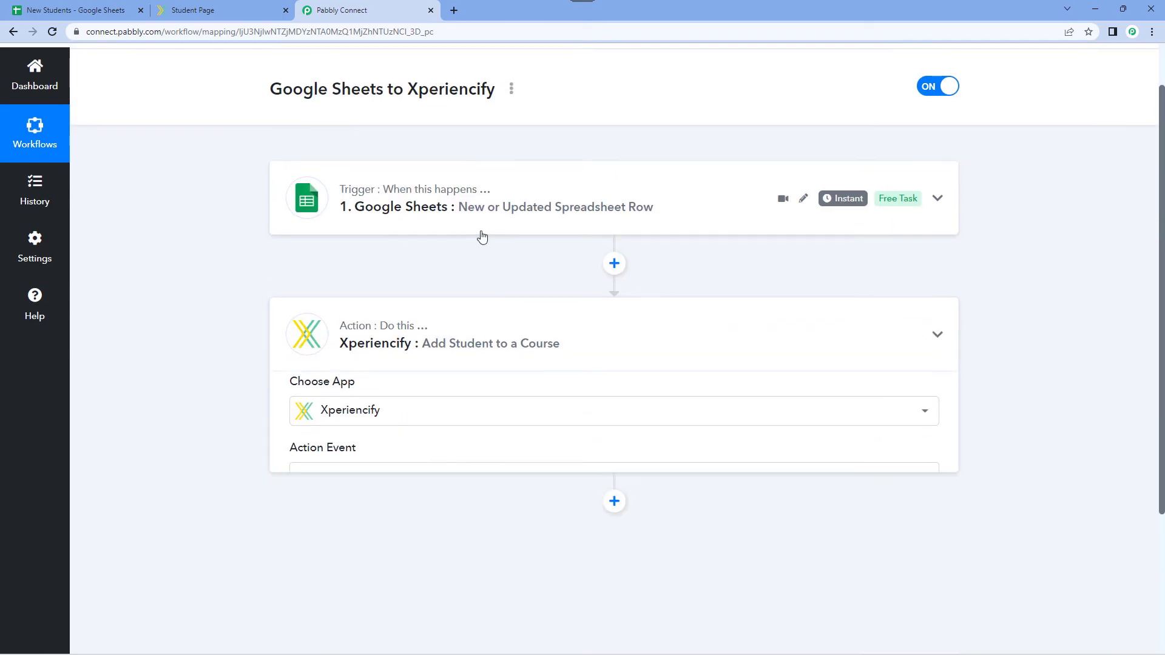